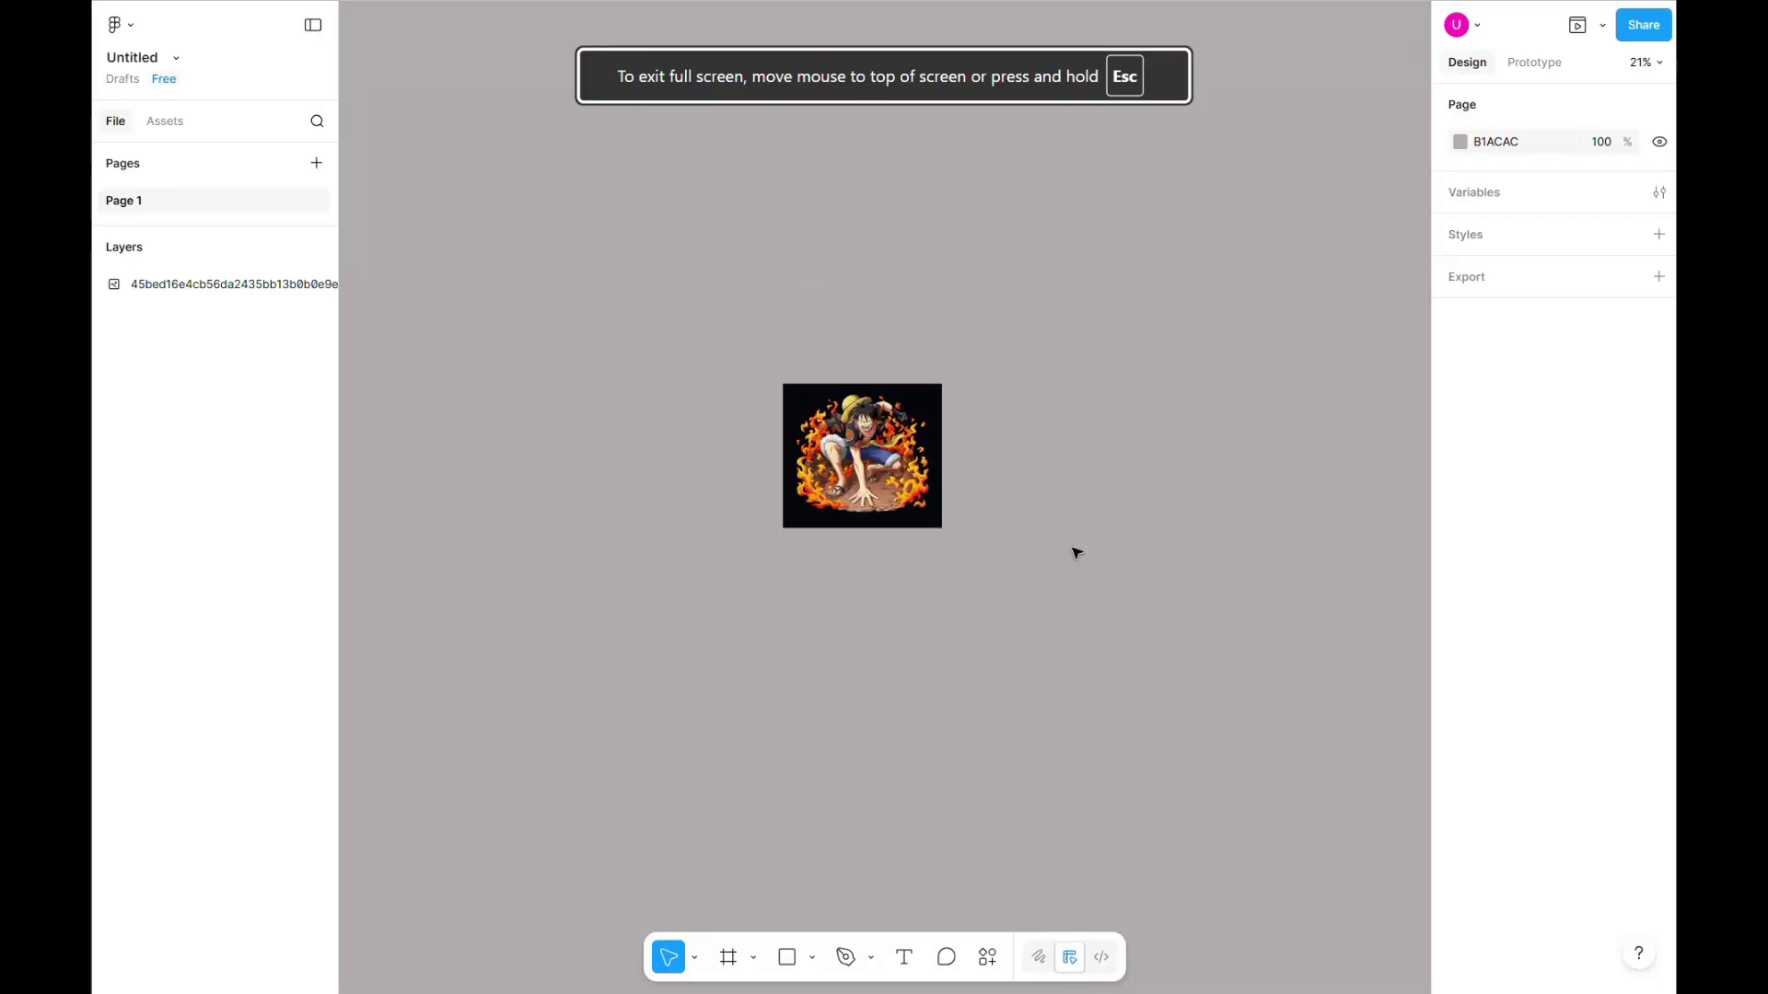
Move the character image to about X -614, Y 474 and wrap it in a frame
left_click_drag(1072, 548, 891, 493)
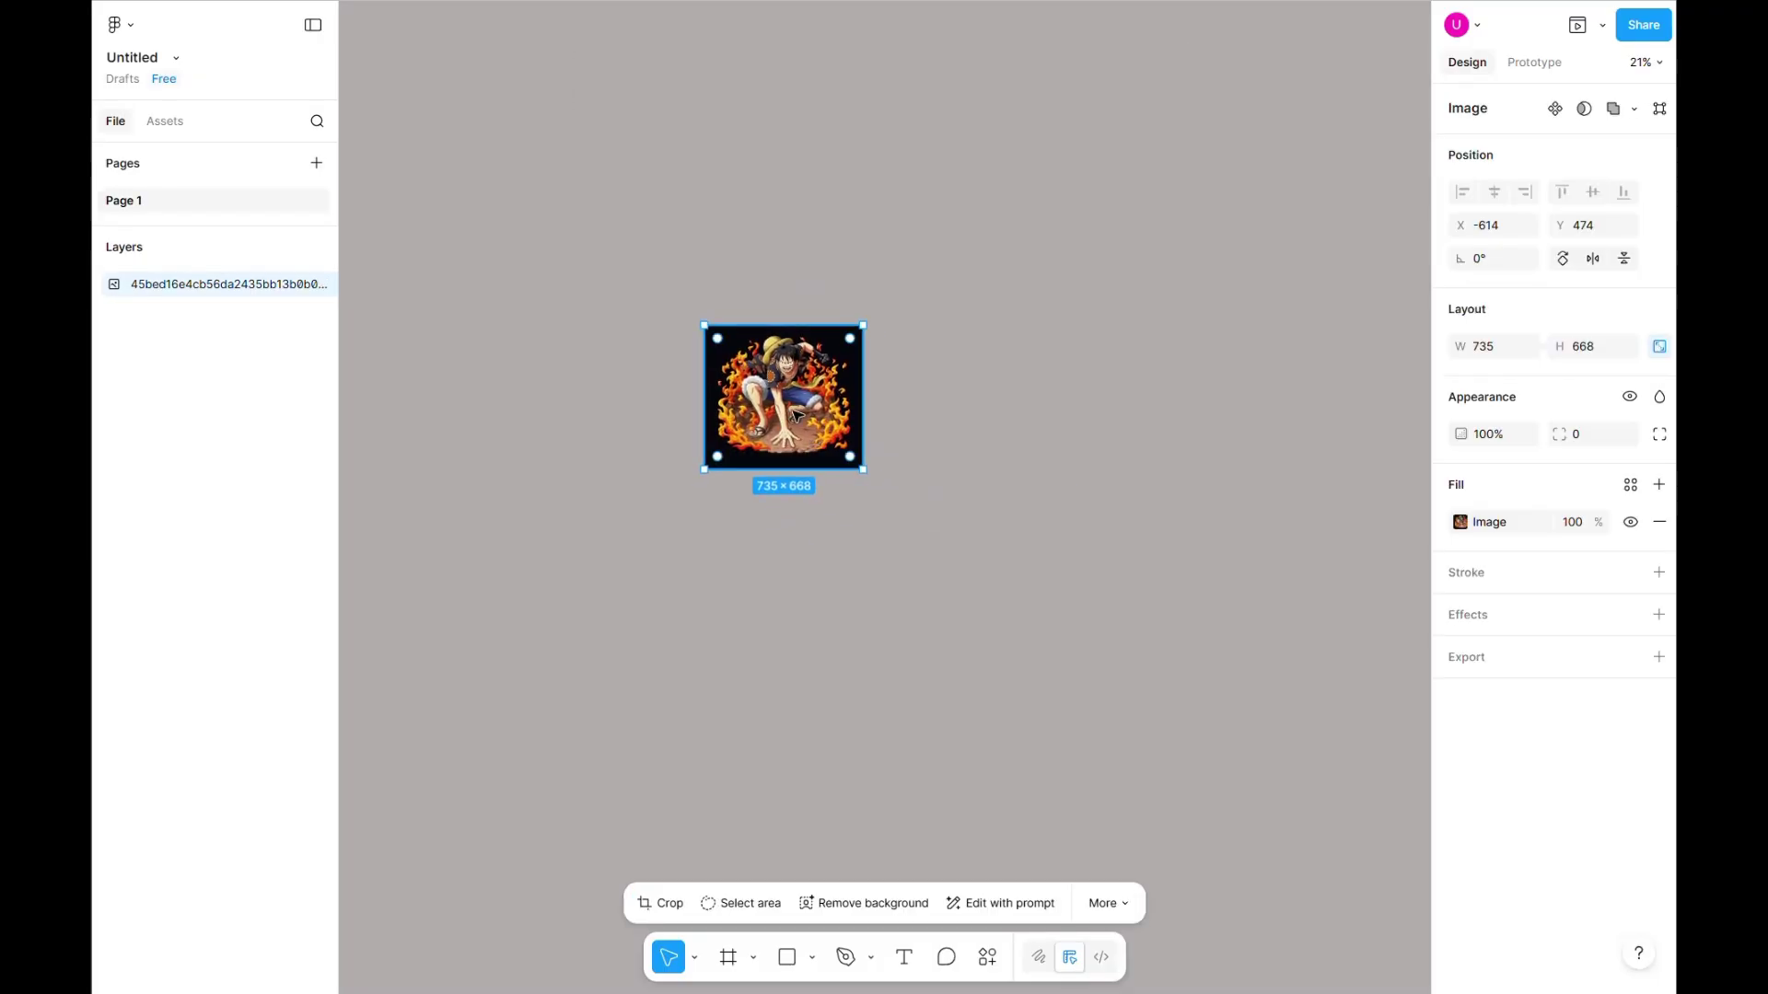
scroll(795, 416, "up", 2)
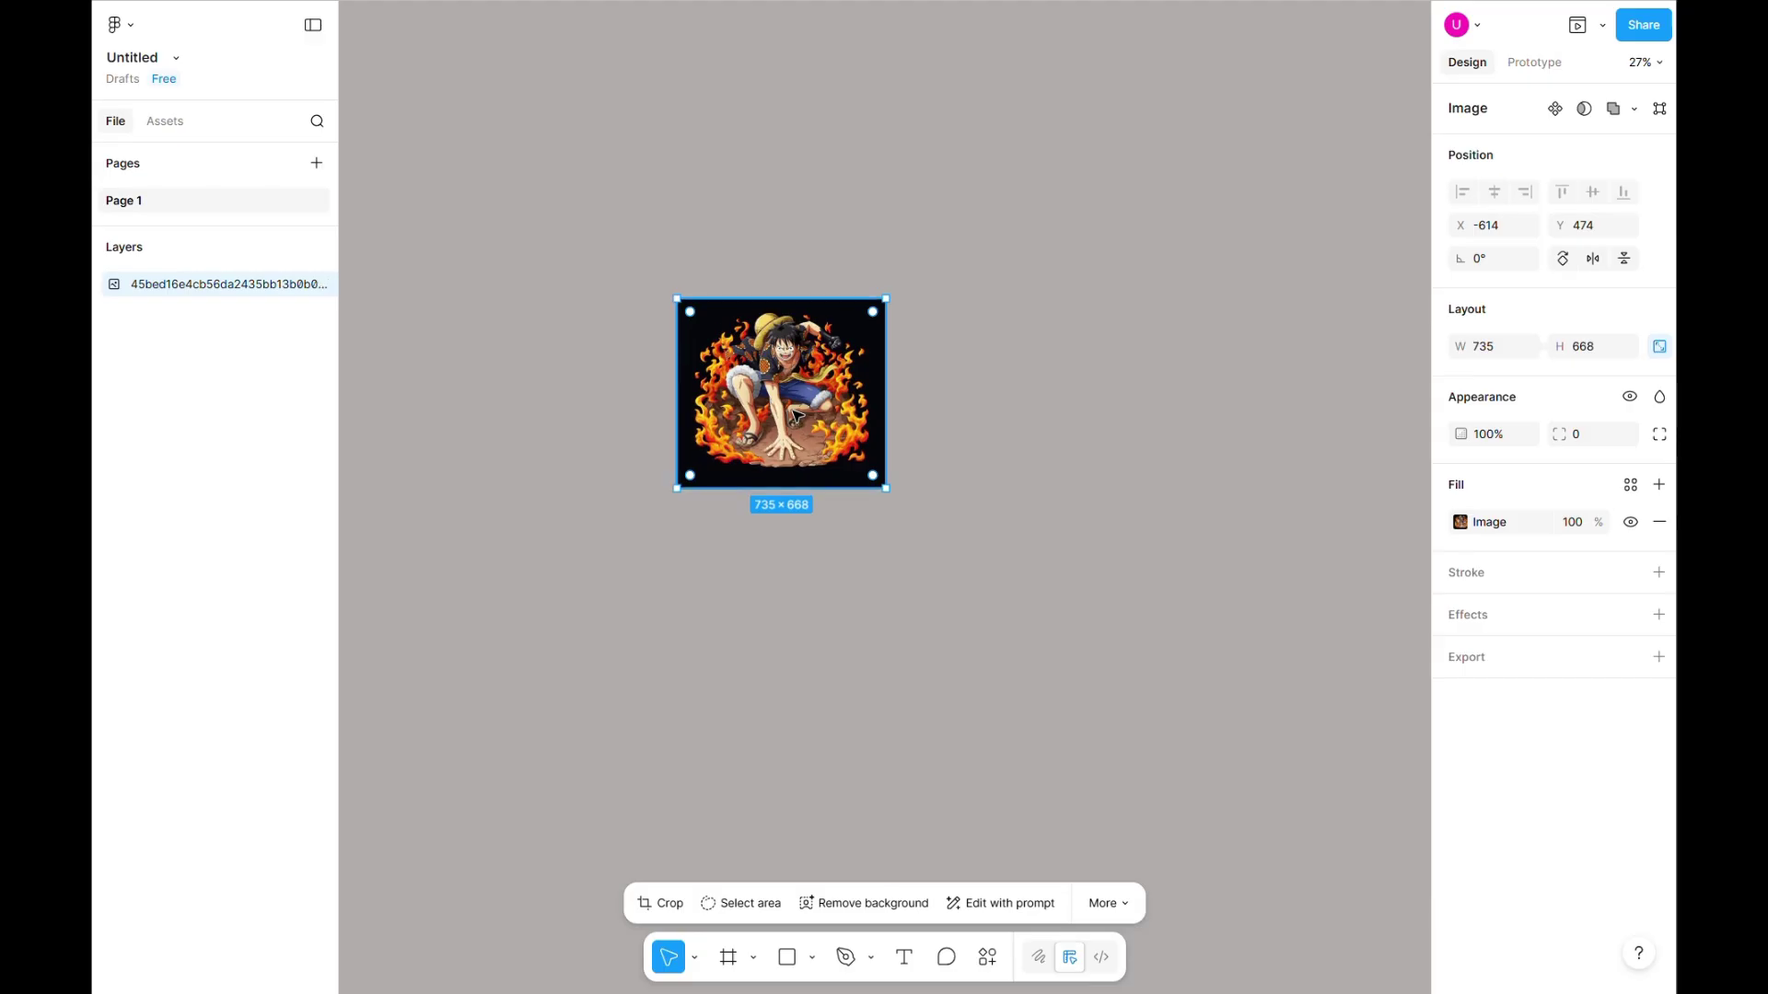
right_click(799, 413)
left_click(856, 577)
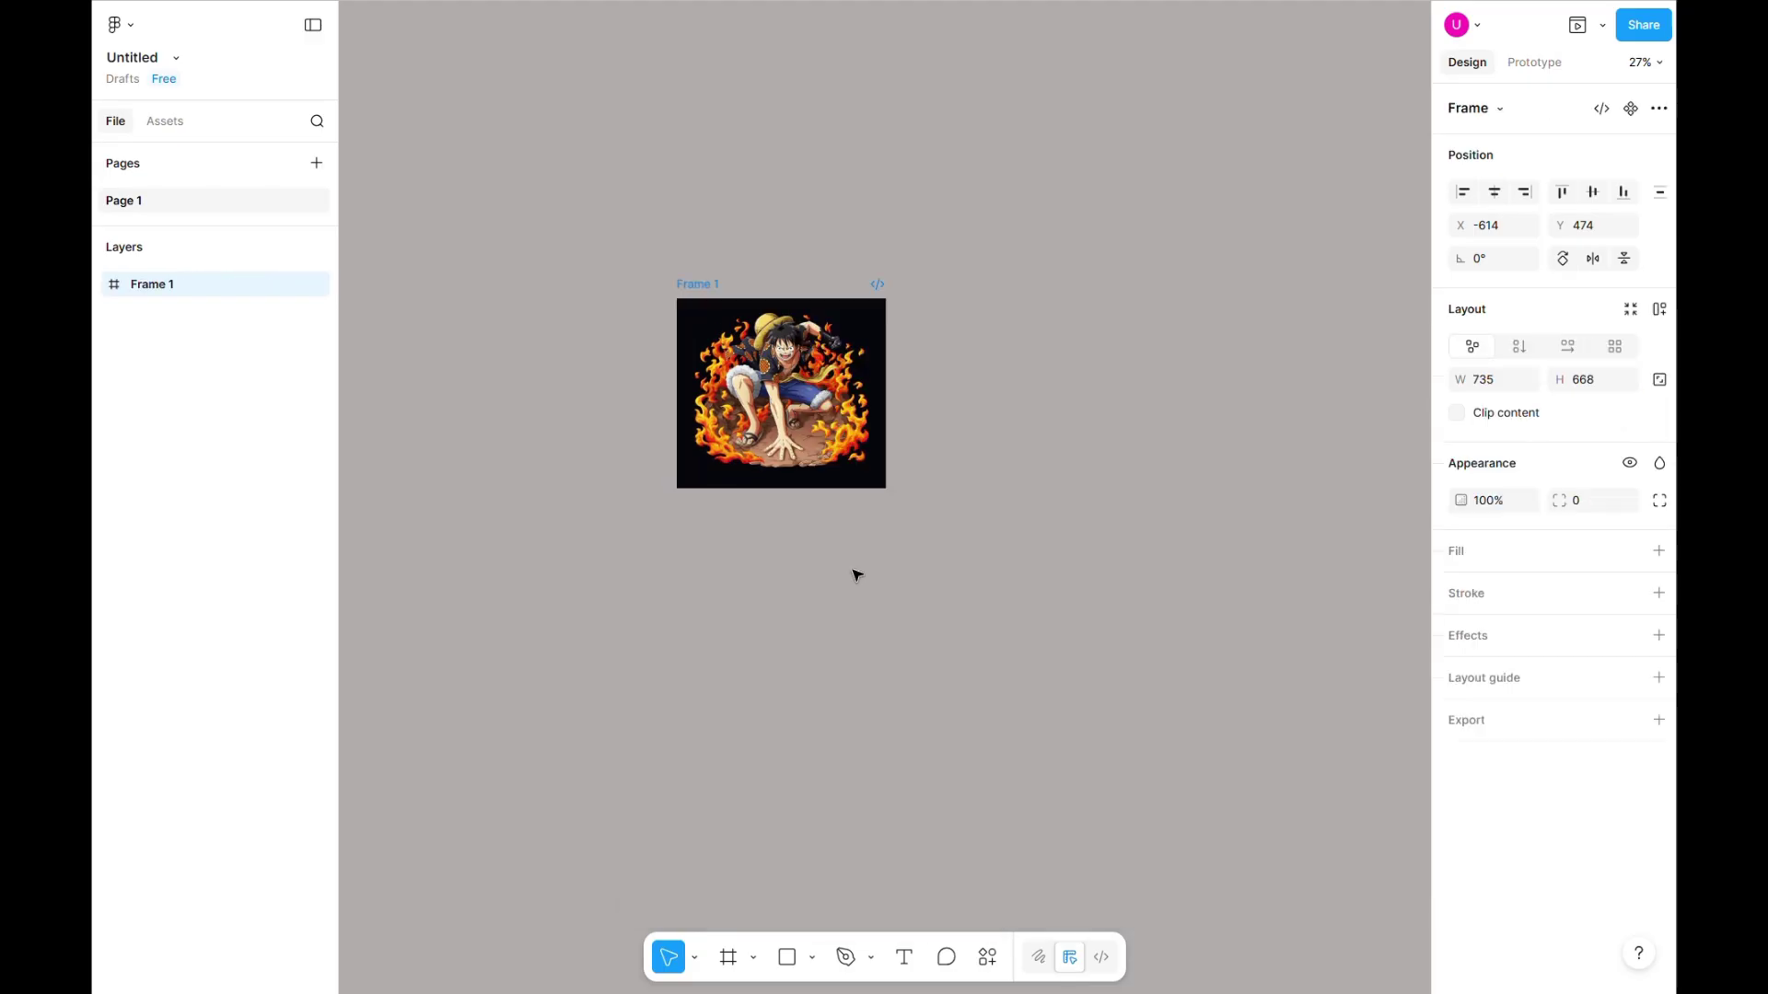
Set the image frame's corner radius to 24
left_click(1590, 505)
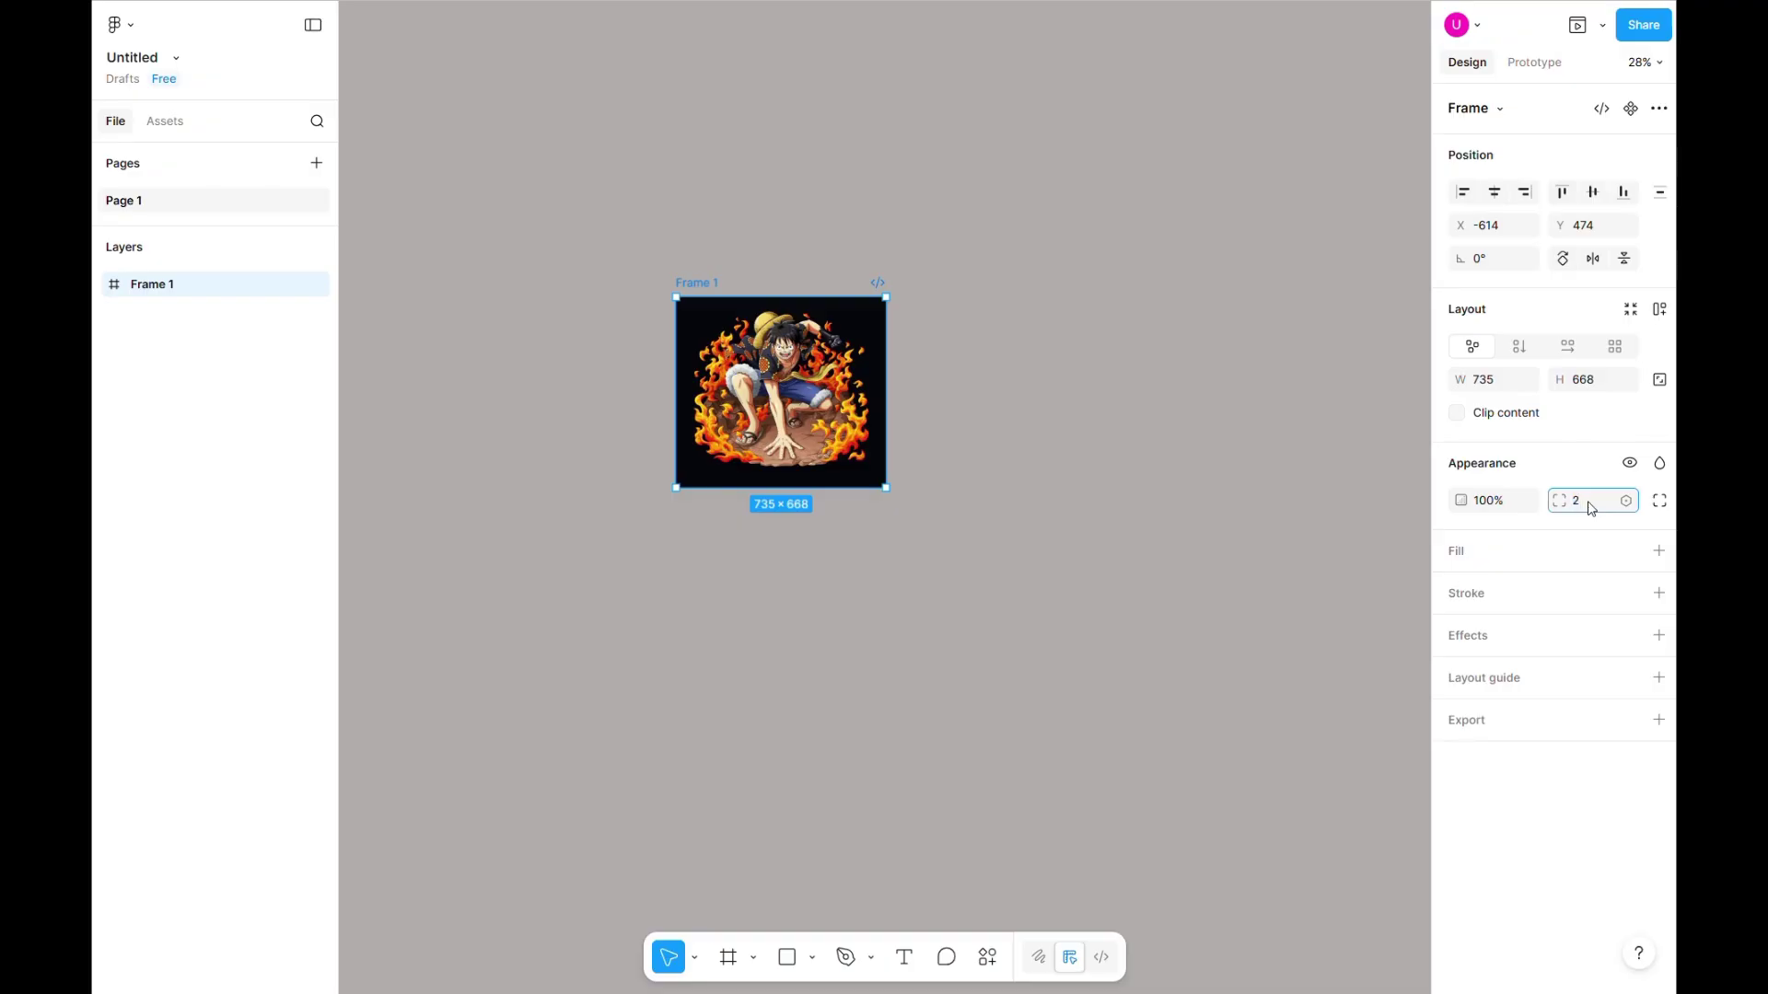
key("Return")
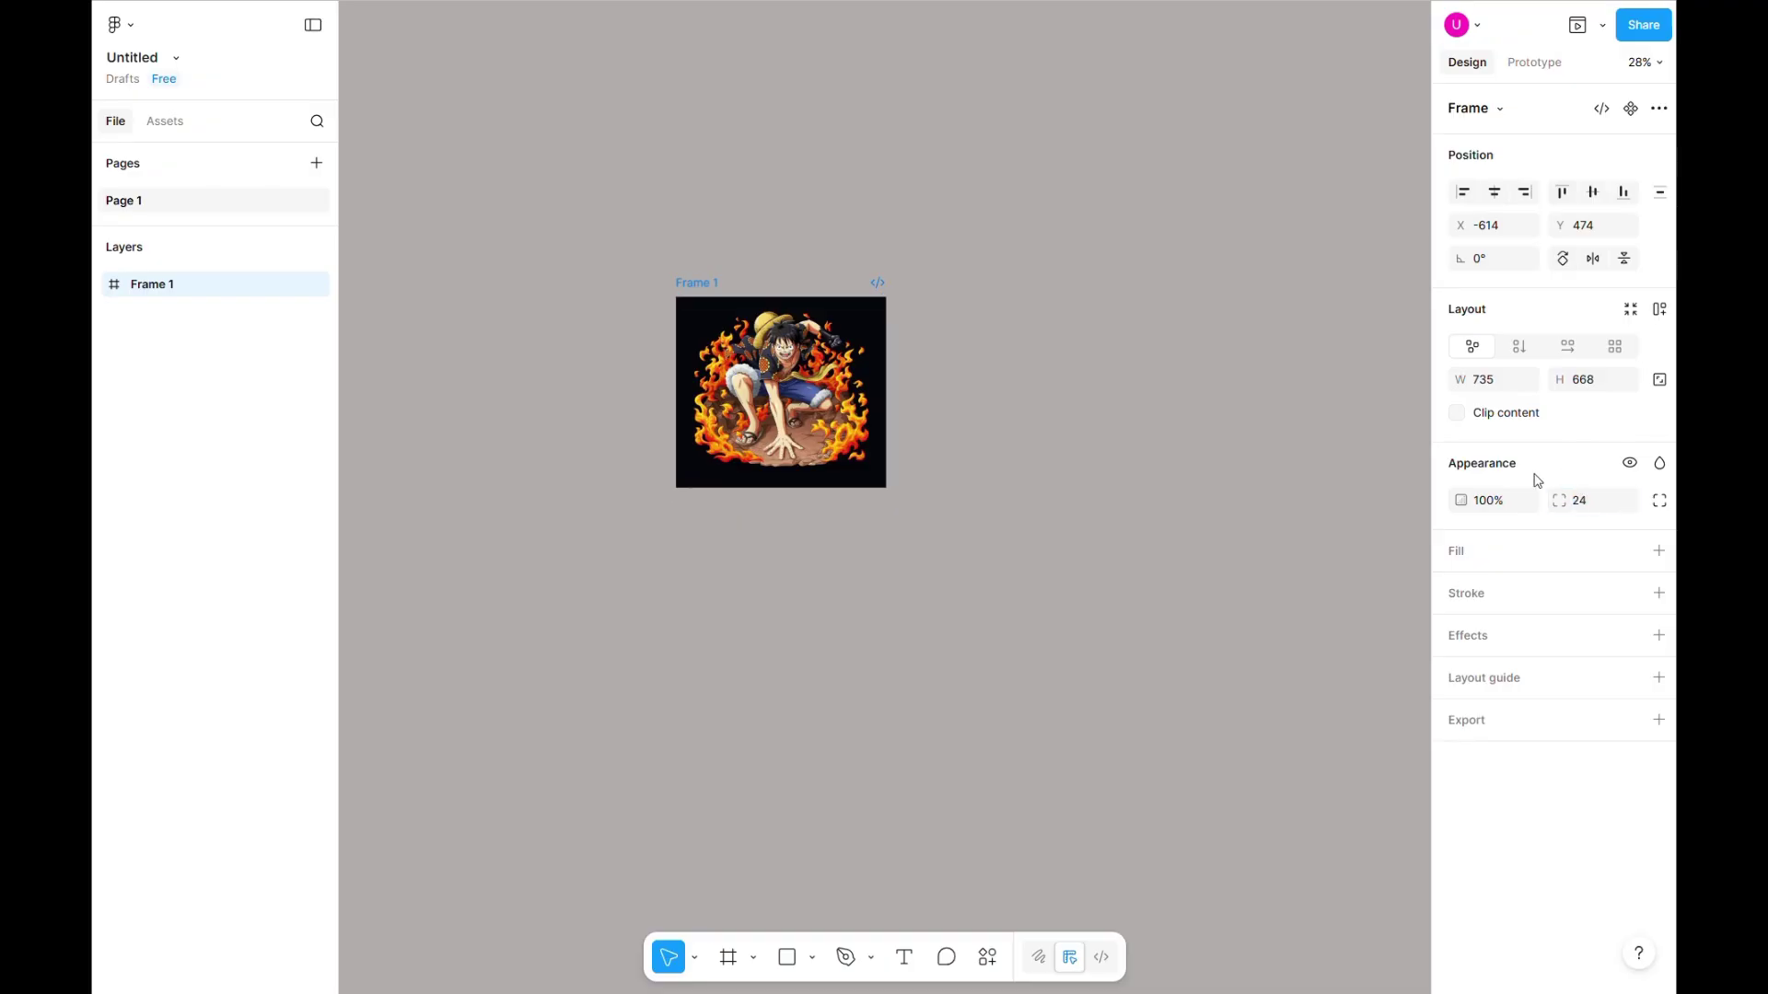
scroll(833, 419, "down", 1)
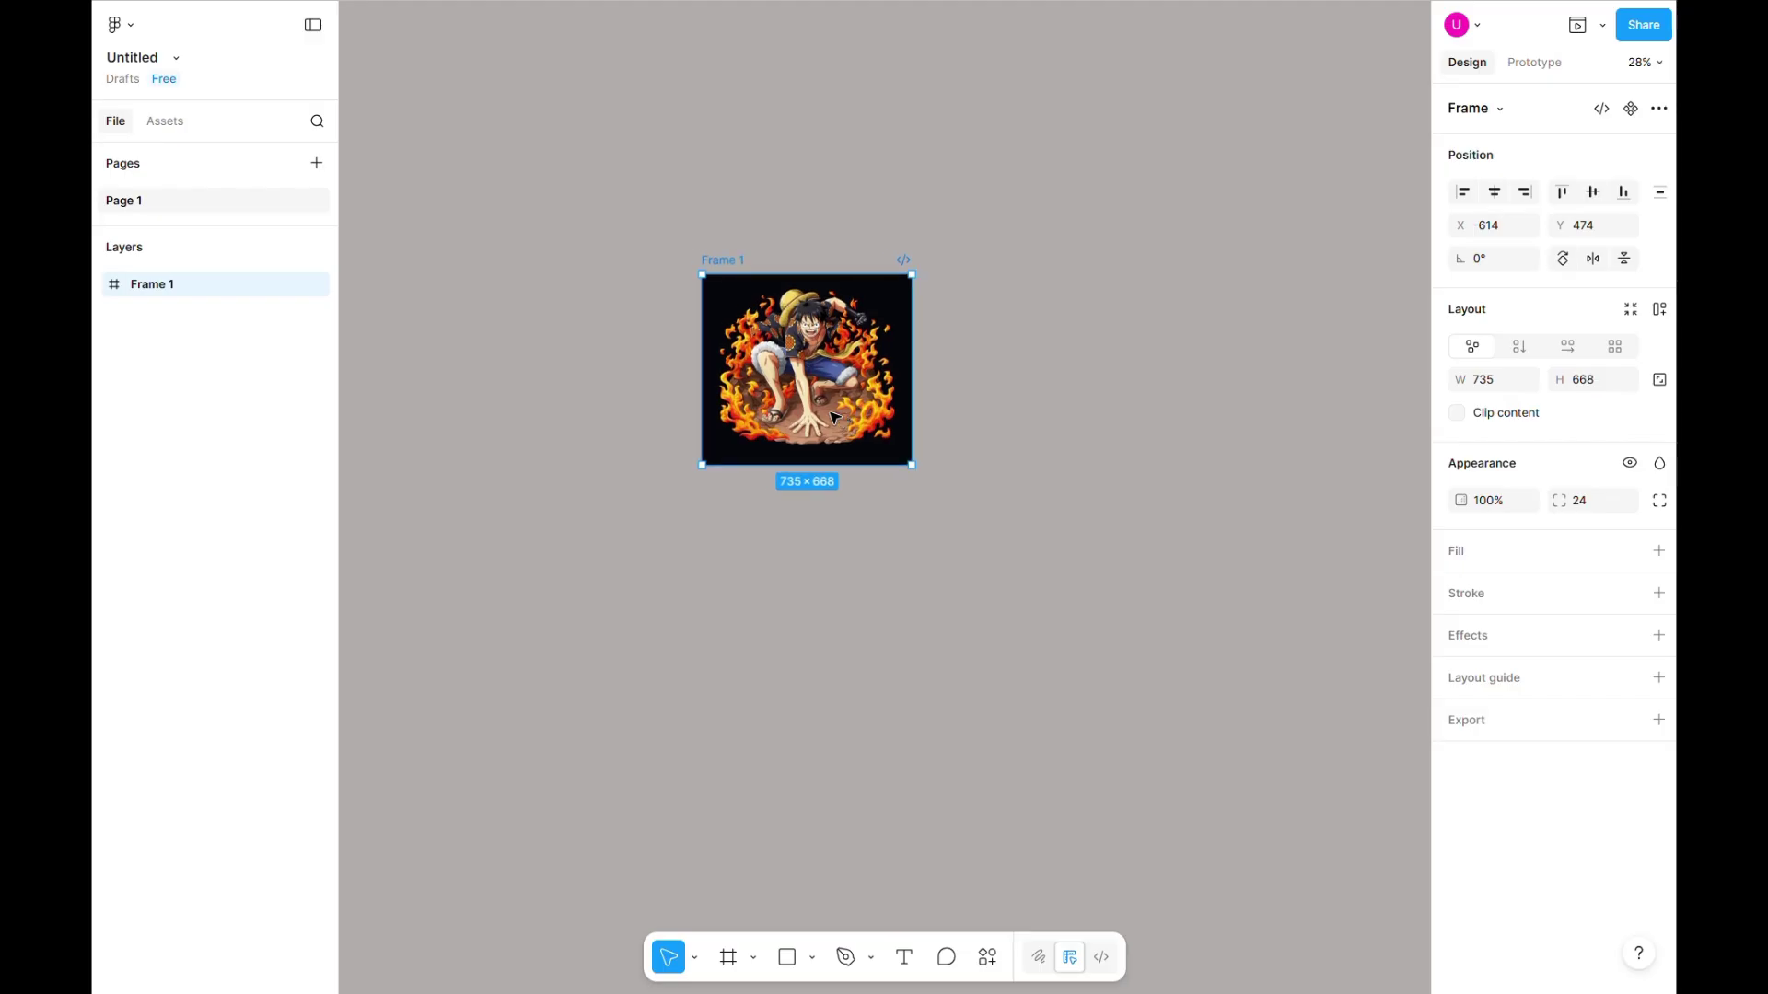
scroll(834, 464, "right", 2)
left_click(836, 513)
Turn on content clipping for the image frame so its rounded corners cut the image
scroll(836, 513, "up", 1, "ctrl")
scroll(836, 516, "up", 1, "ctrl")
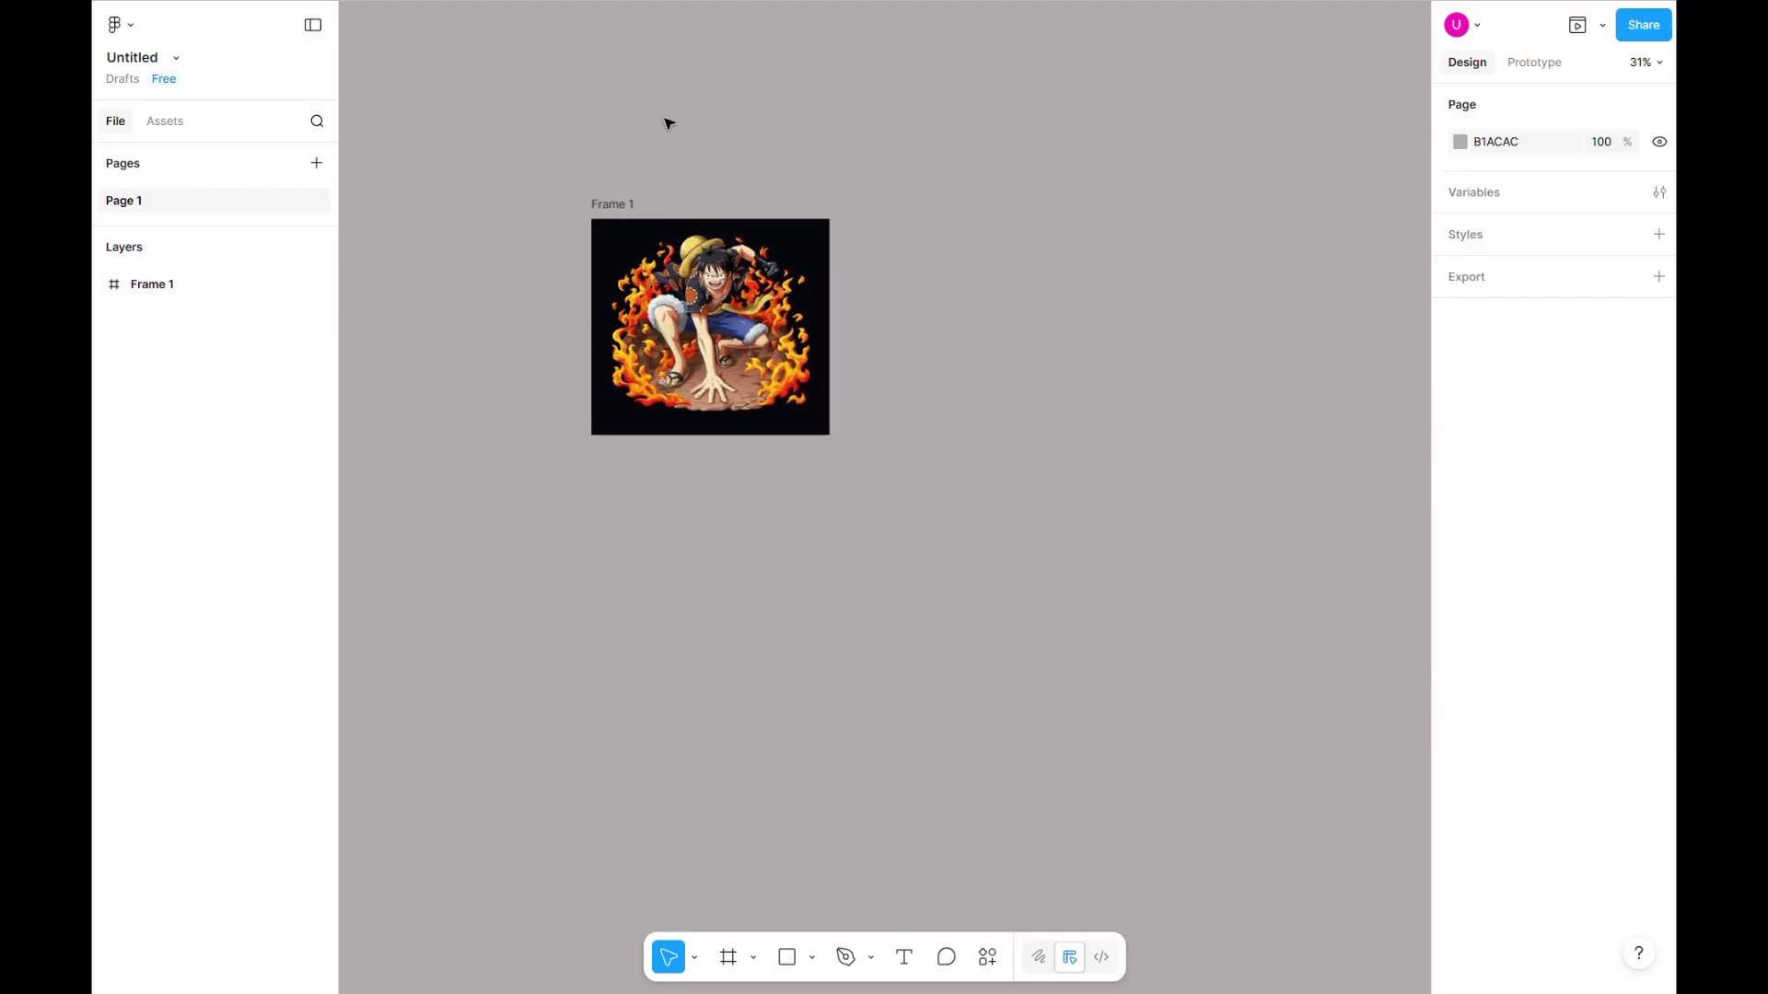
left_click(601, 209)
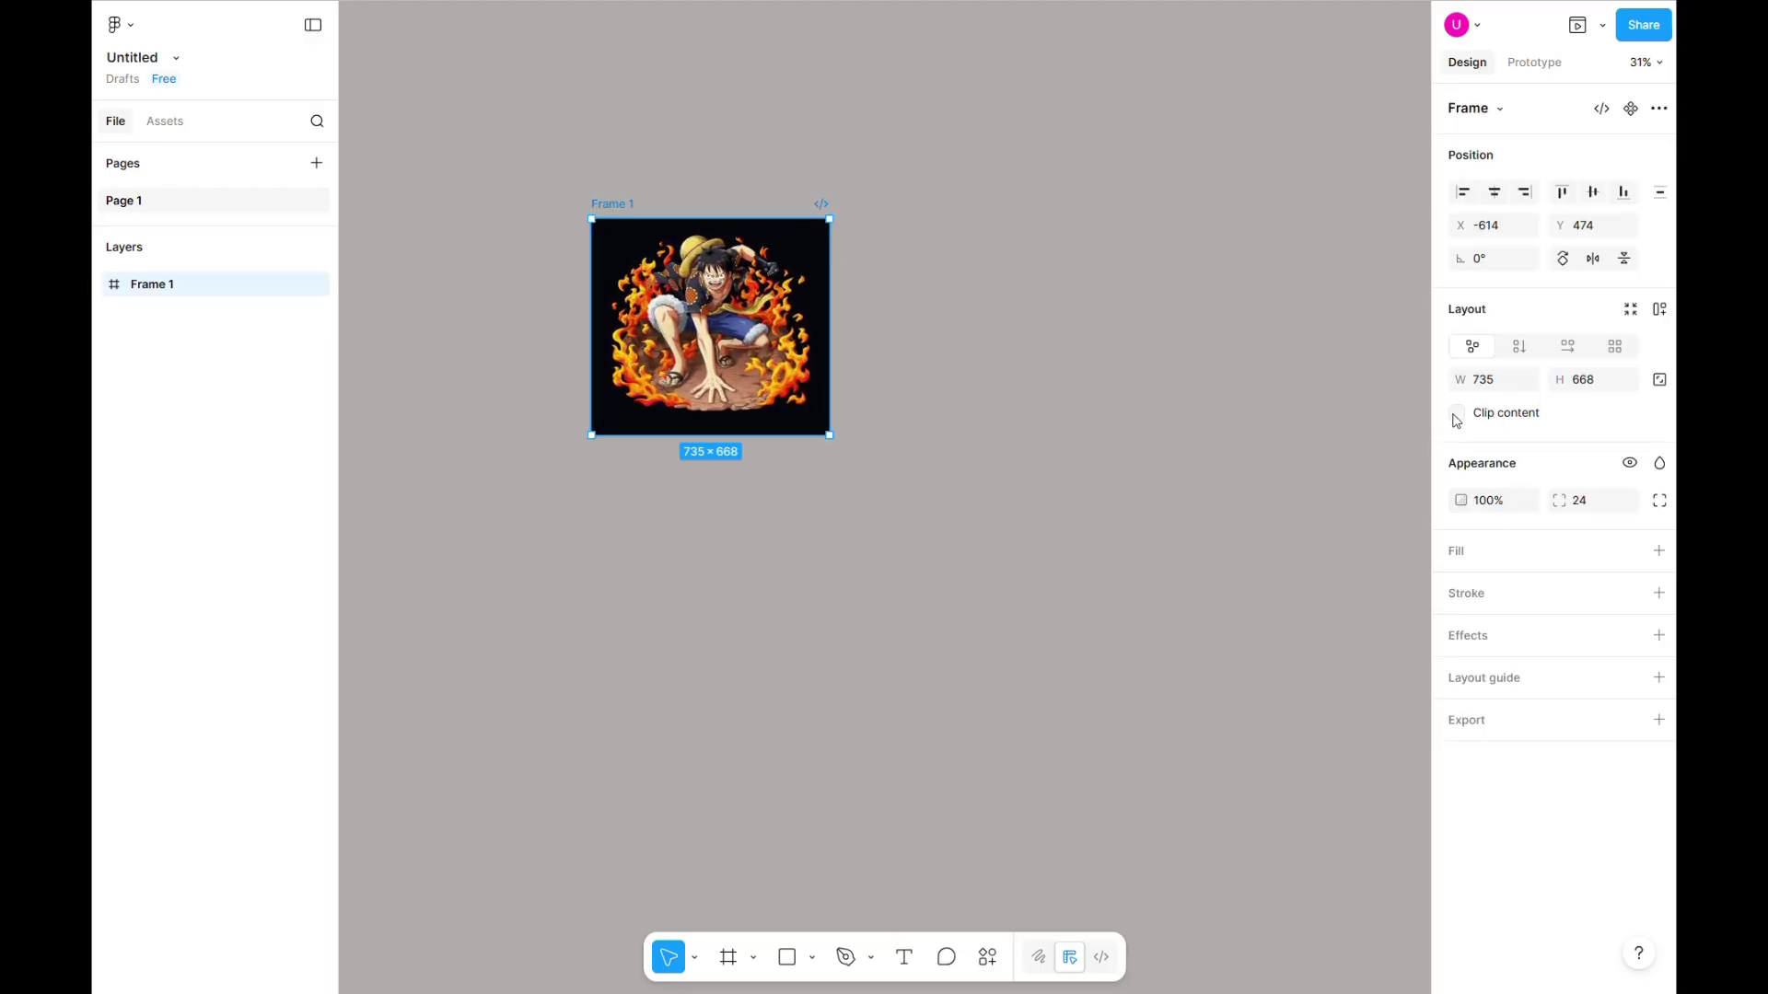
left_click(1455, 413)
left_click(953, 560)
scroll(953, 560, "down", 2, "ctrl")
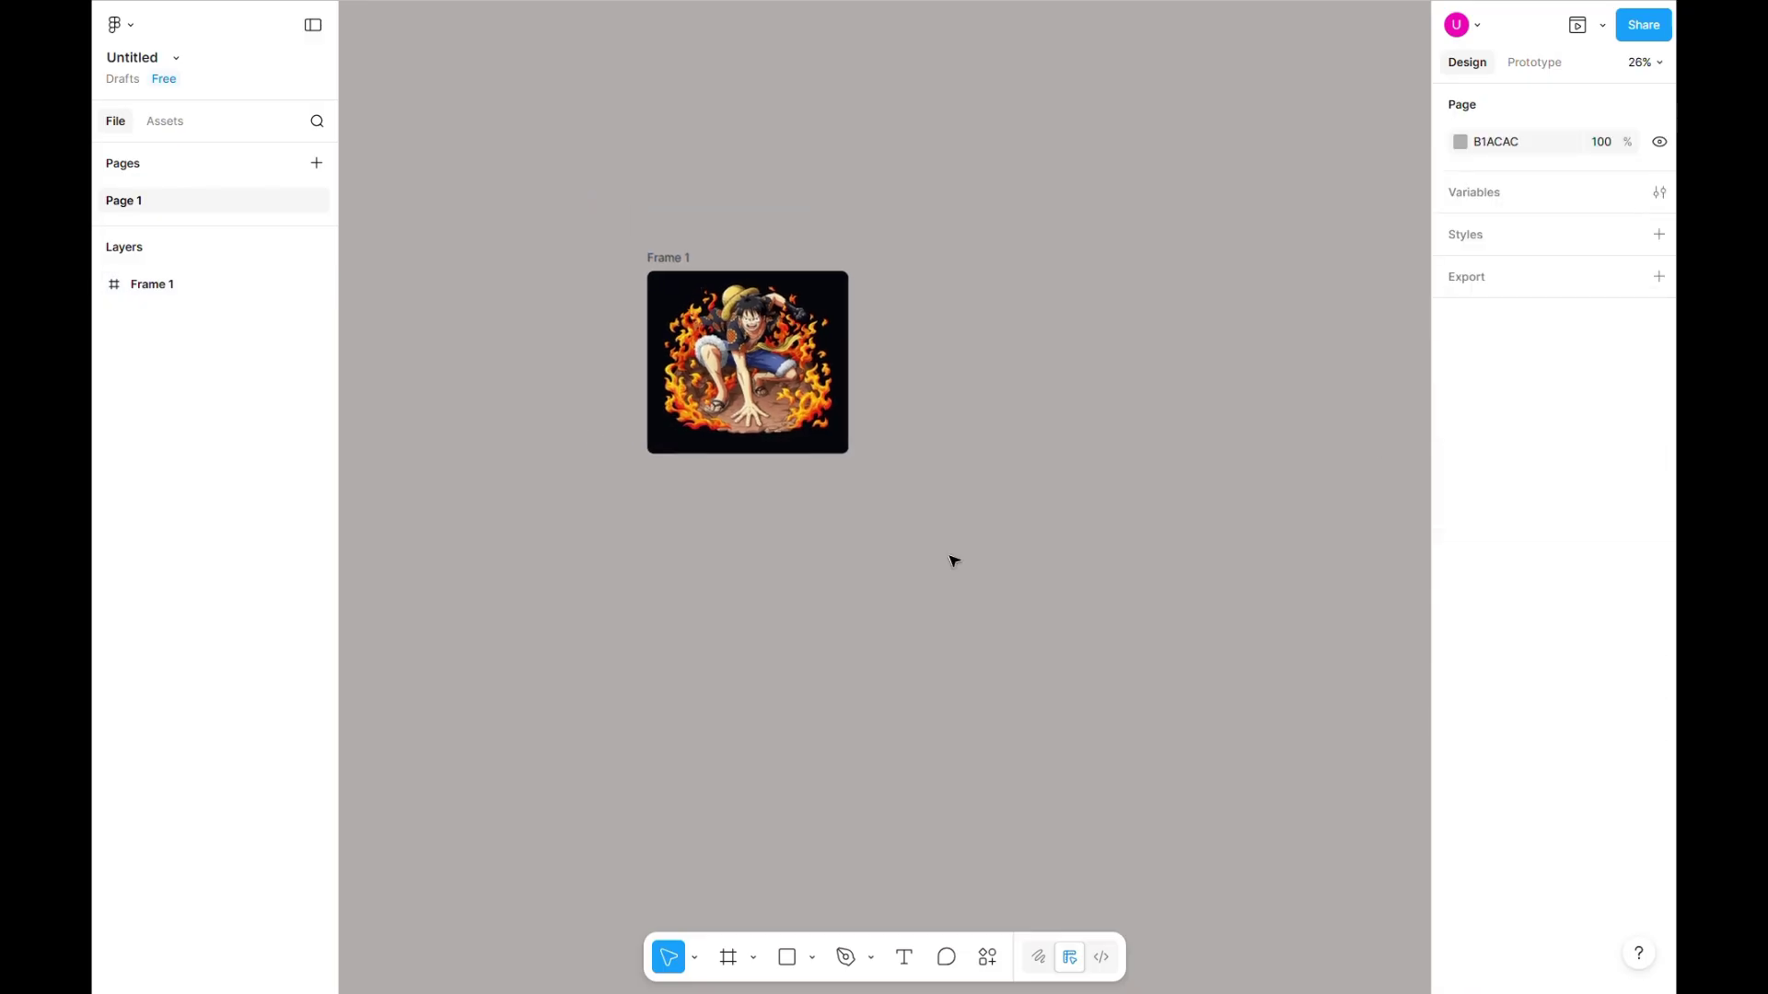
Draw a rectangle about 1467 × 1724 to the right of the image frame and set its corner radius to 50
scroll(951, 556, "up", 1, "ctrl")
scroll(951, 556, "down", 2, "ctrl")
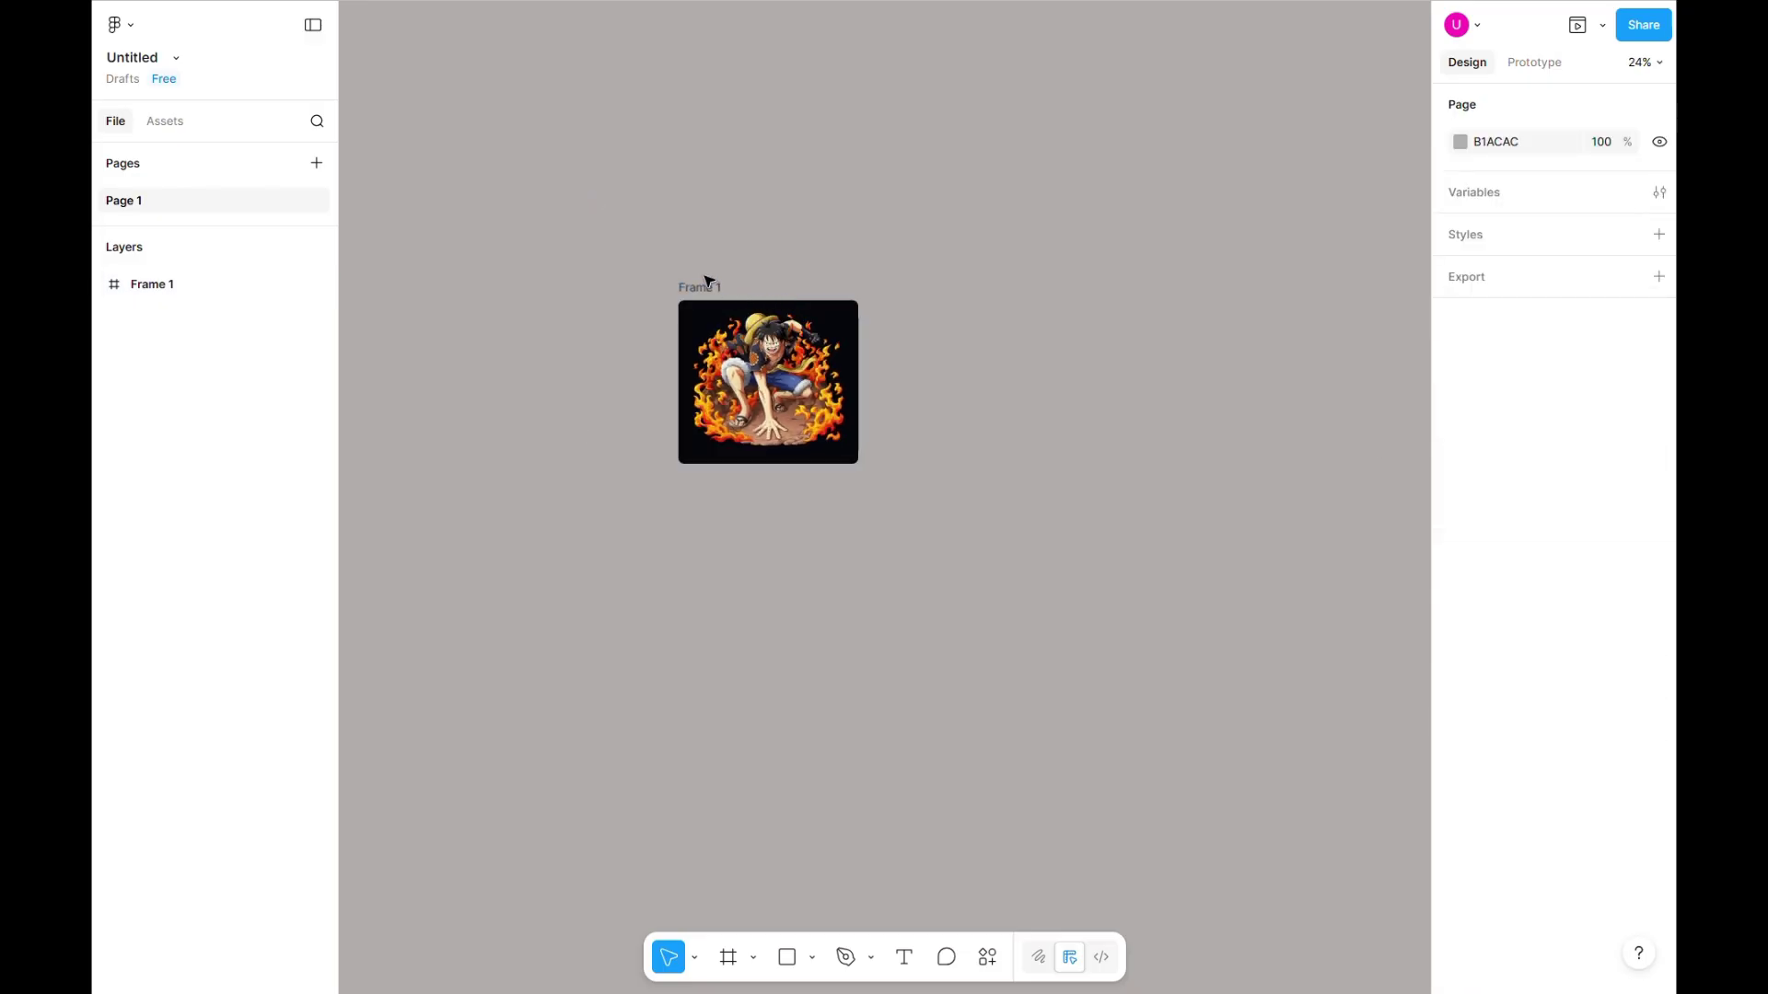
scroll(774, 394, "down", 1, "ctrl")
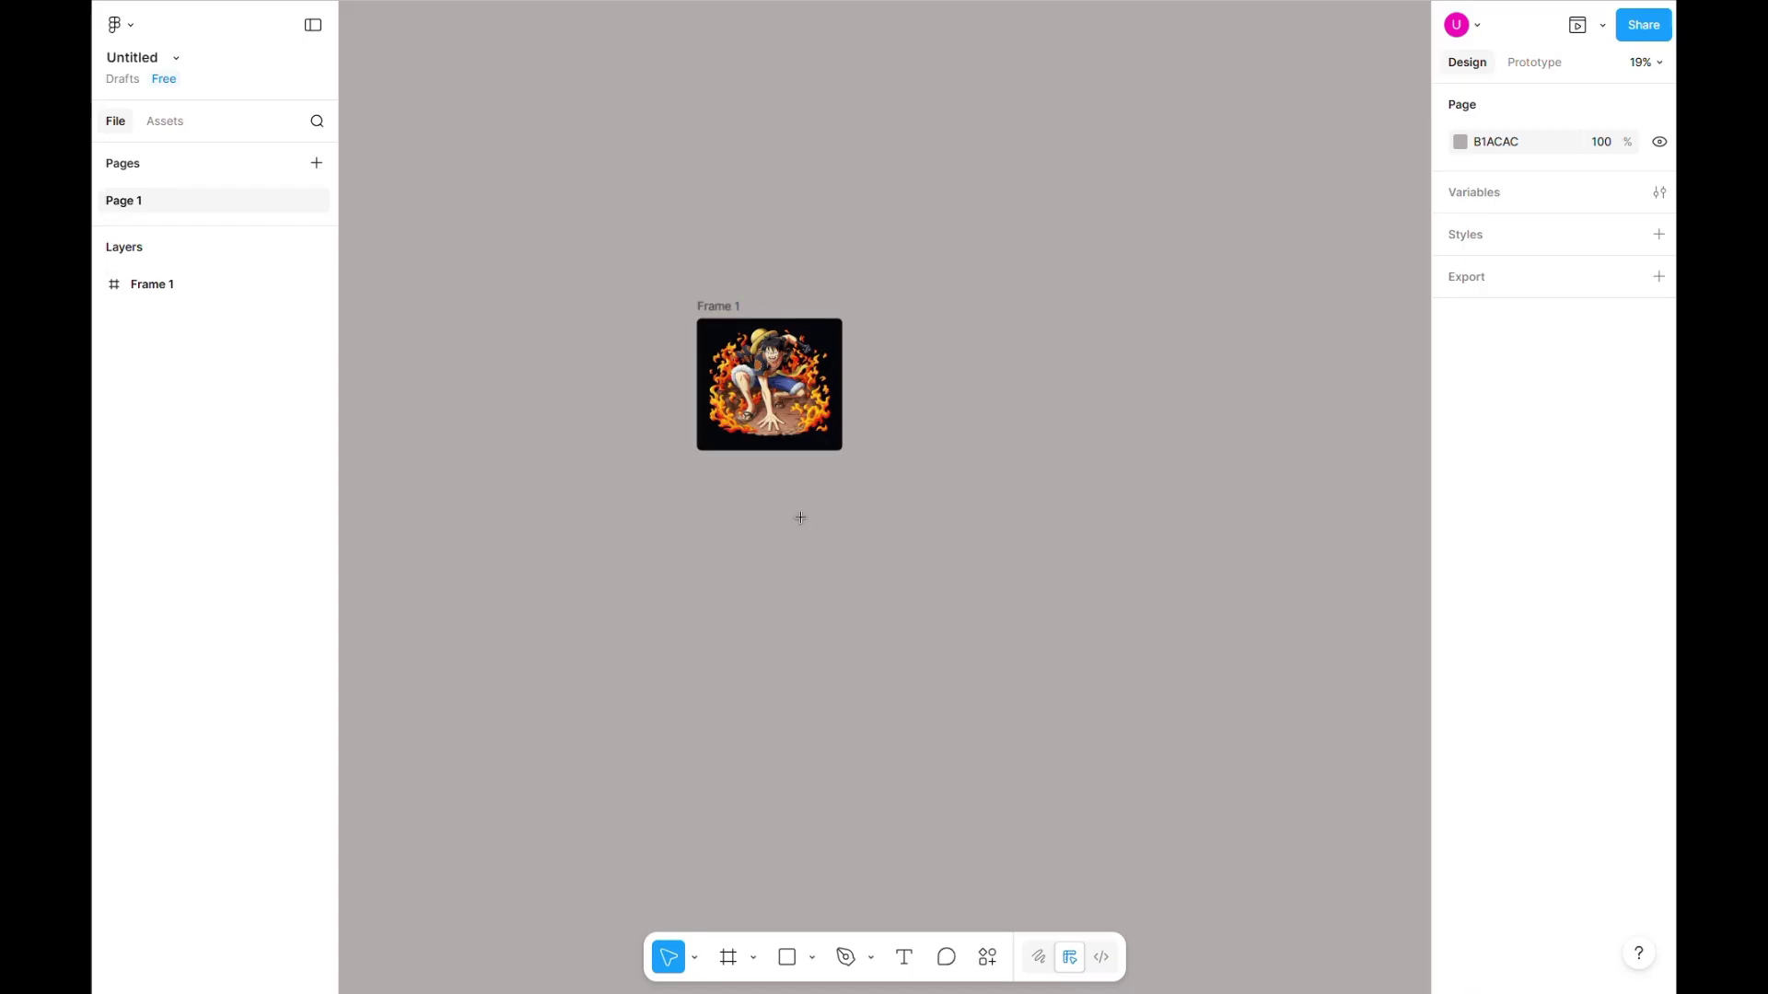
key("r")
left_click_drag(879, 245, 1168, 586)
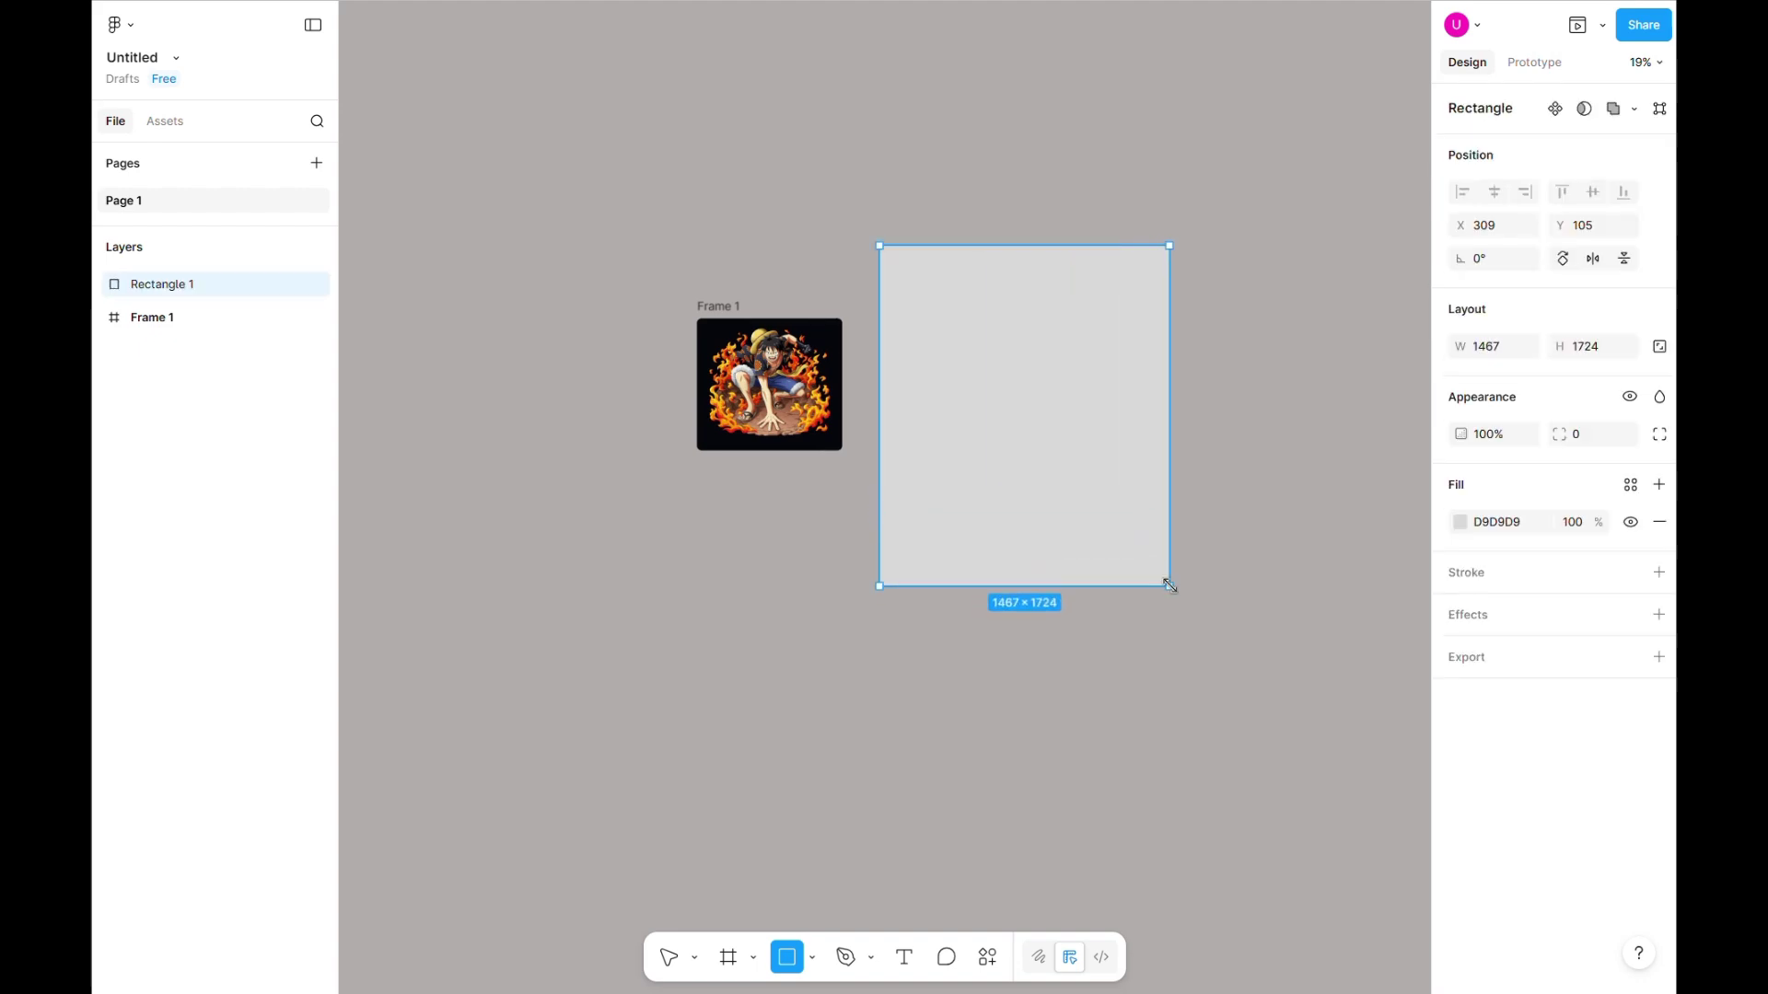
left_click(1580, 440)
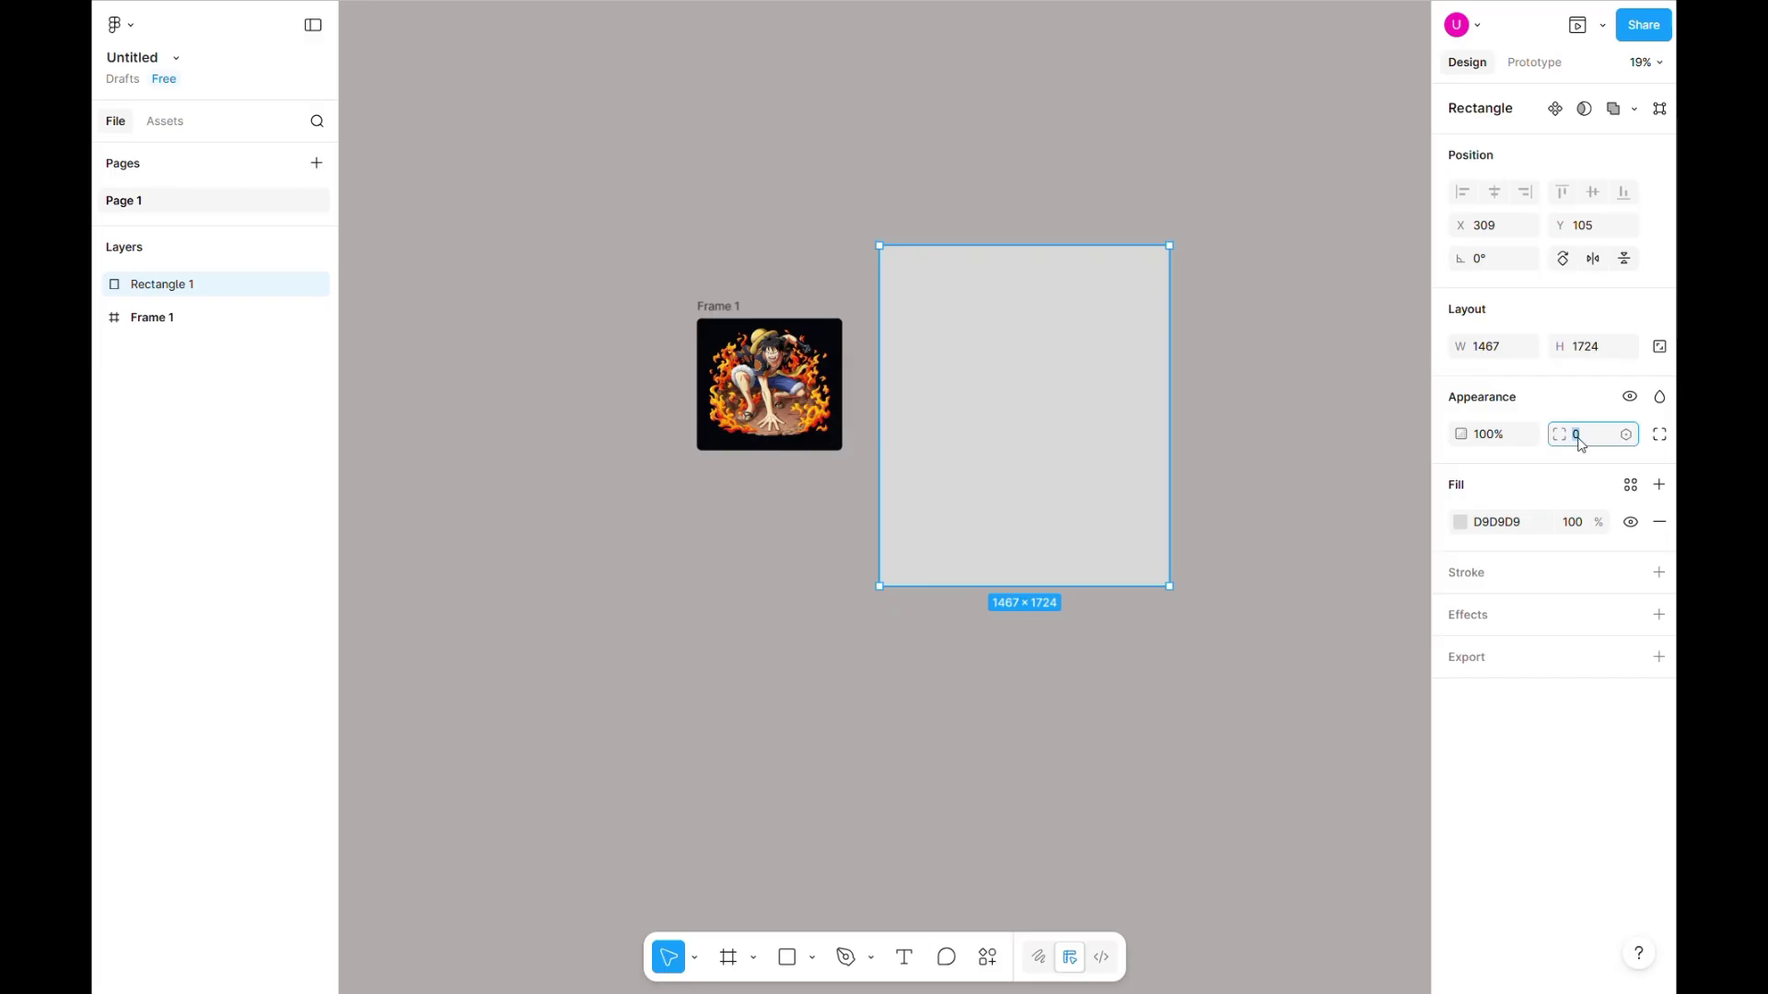
type("50")
key("Return")
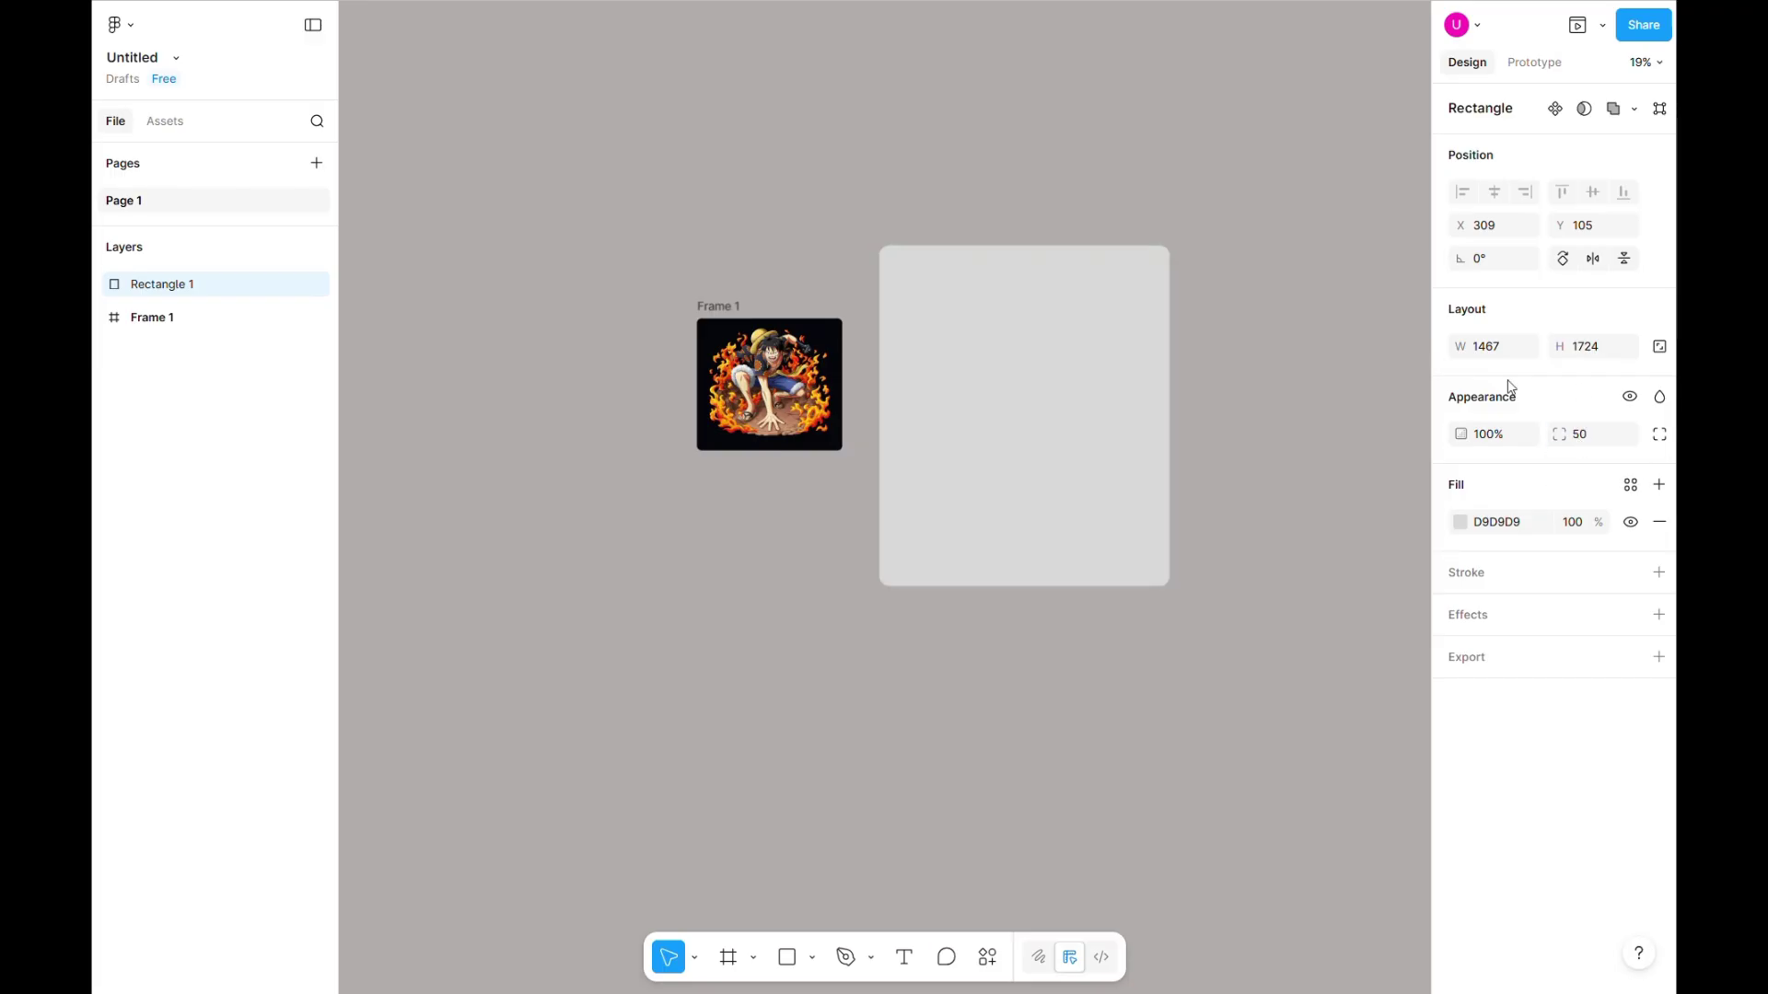
Change the rectangle's fill color to white FFFFFF
double_click(1495, 532)
type("f")
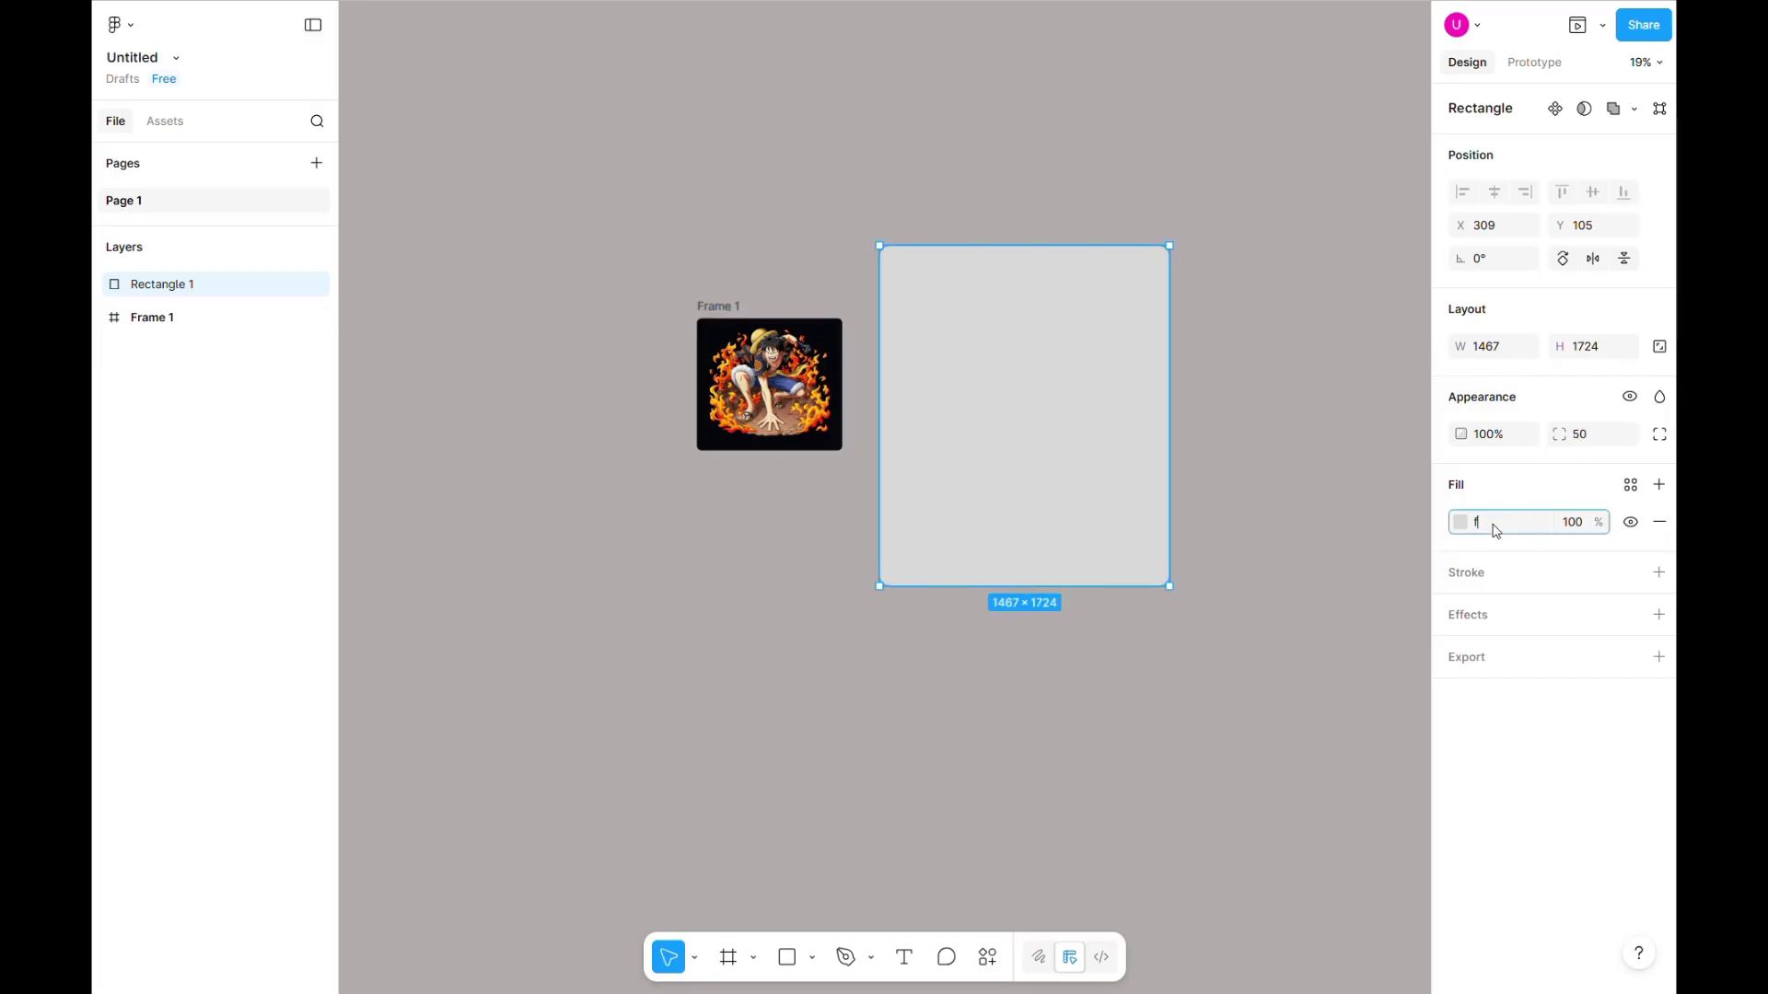
key("Return")
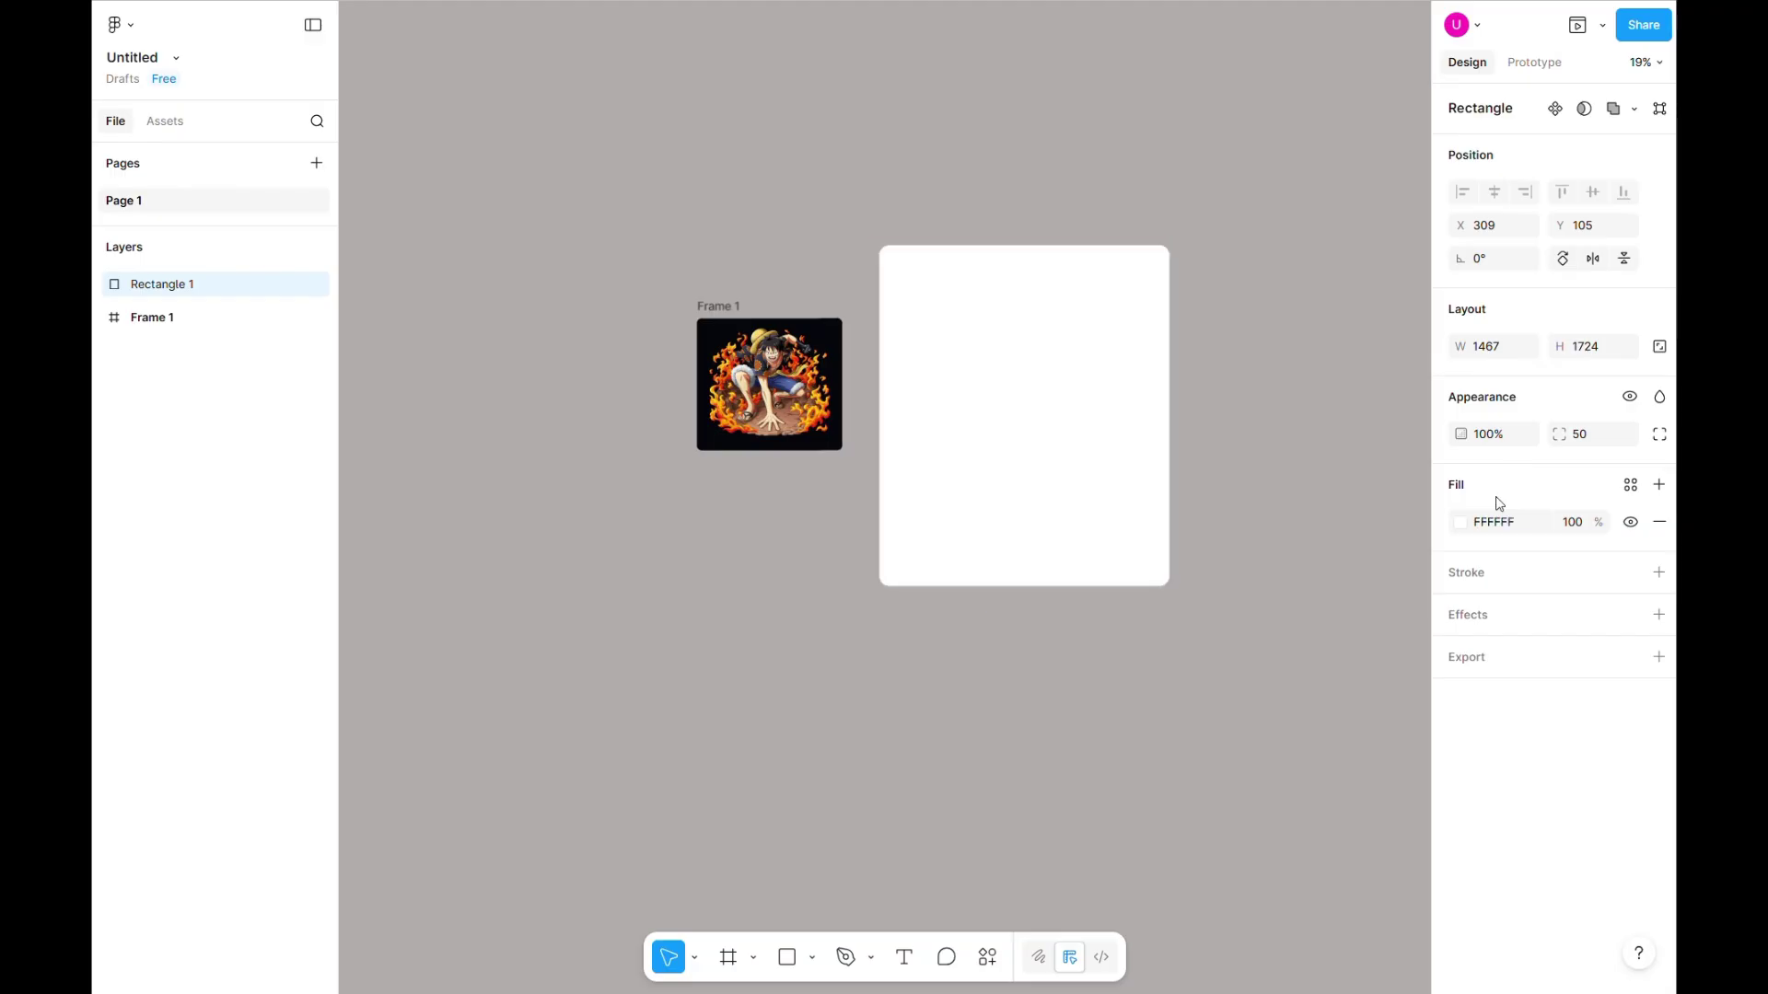
Add an inside stroke to the rectangle in light gray D0D0D0 with a weight of 16
left_click(1659, 573)
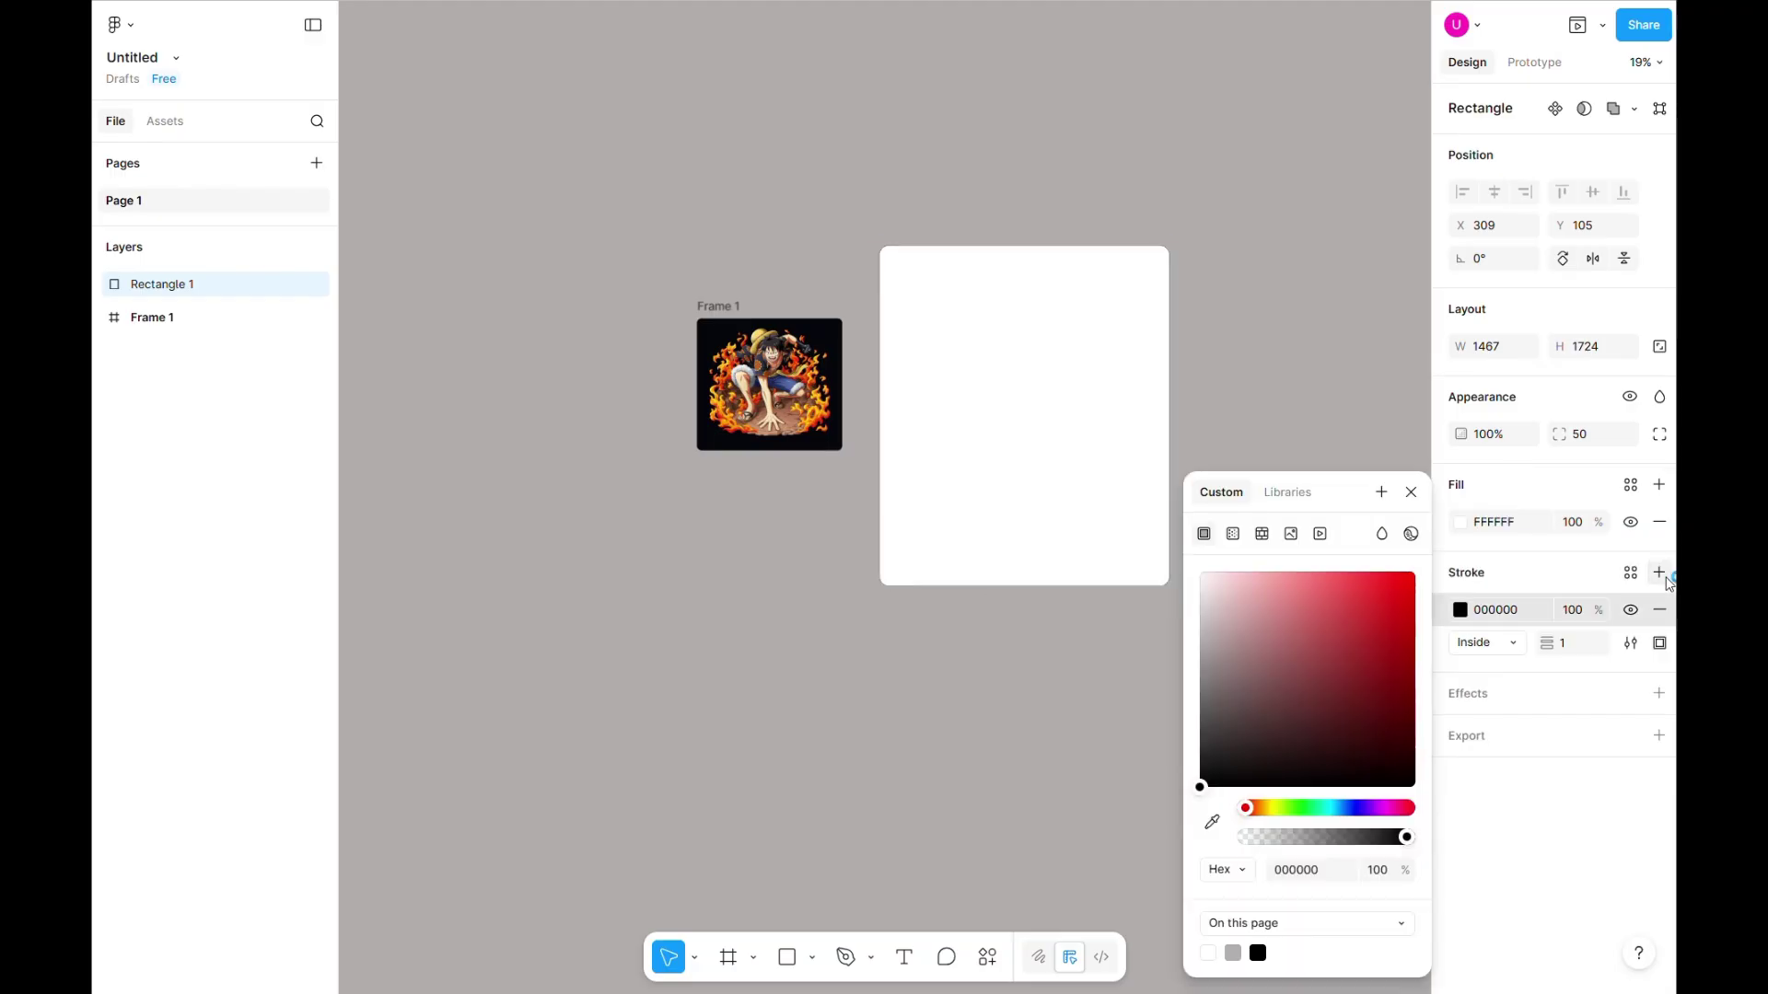
left_click(1207, 727)
left_click_drag(1206, 733, 1197, 621)
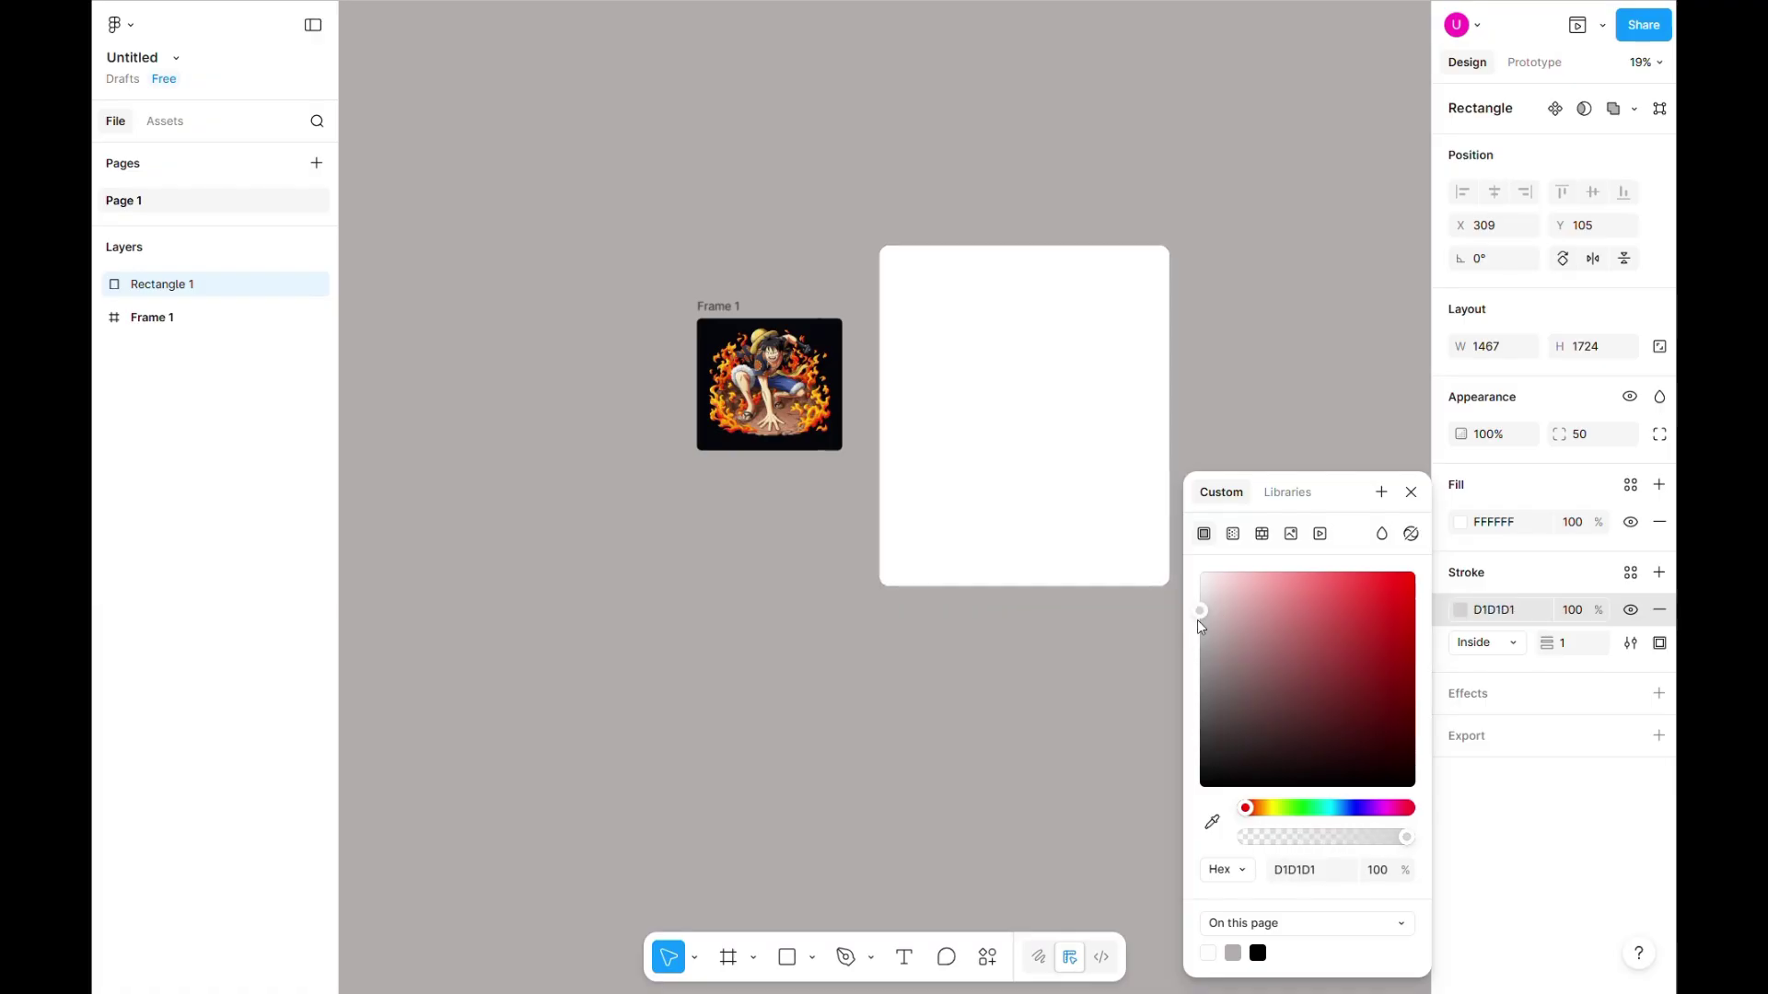
left_click(1577, 650)
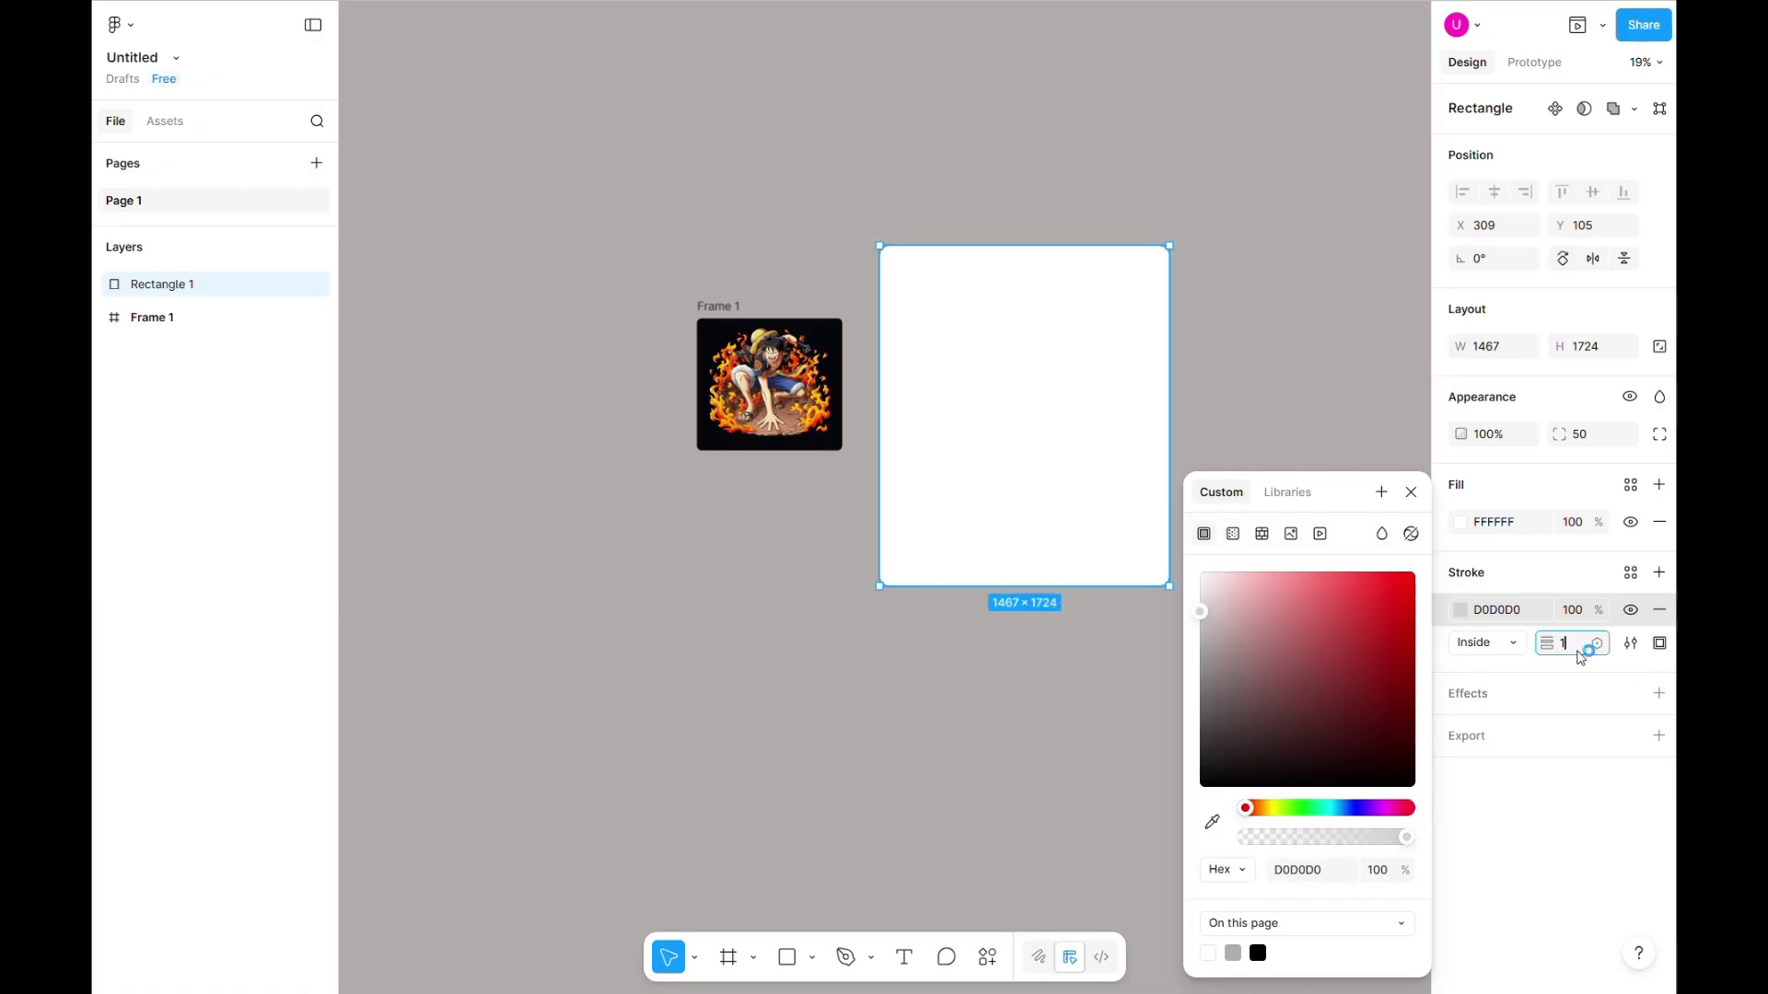
type("16")
left_click(1572, 565)
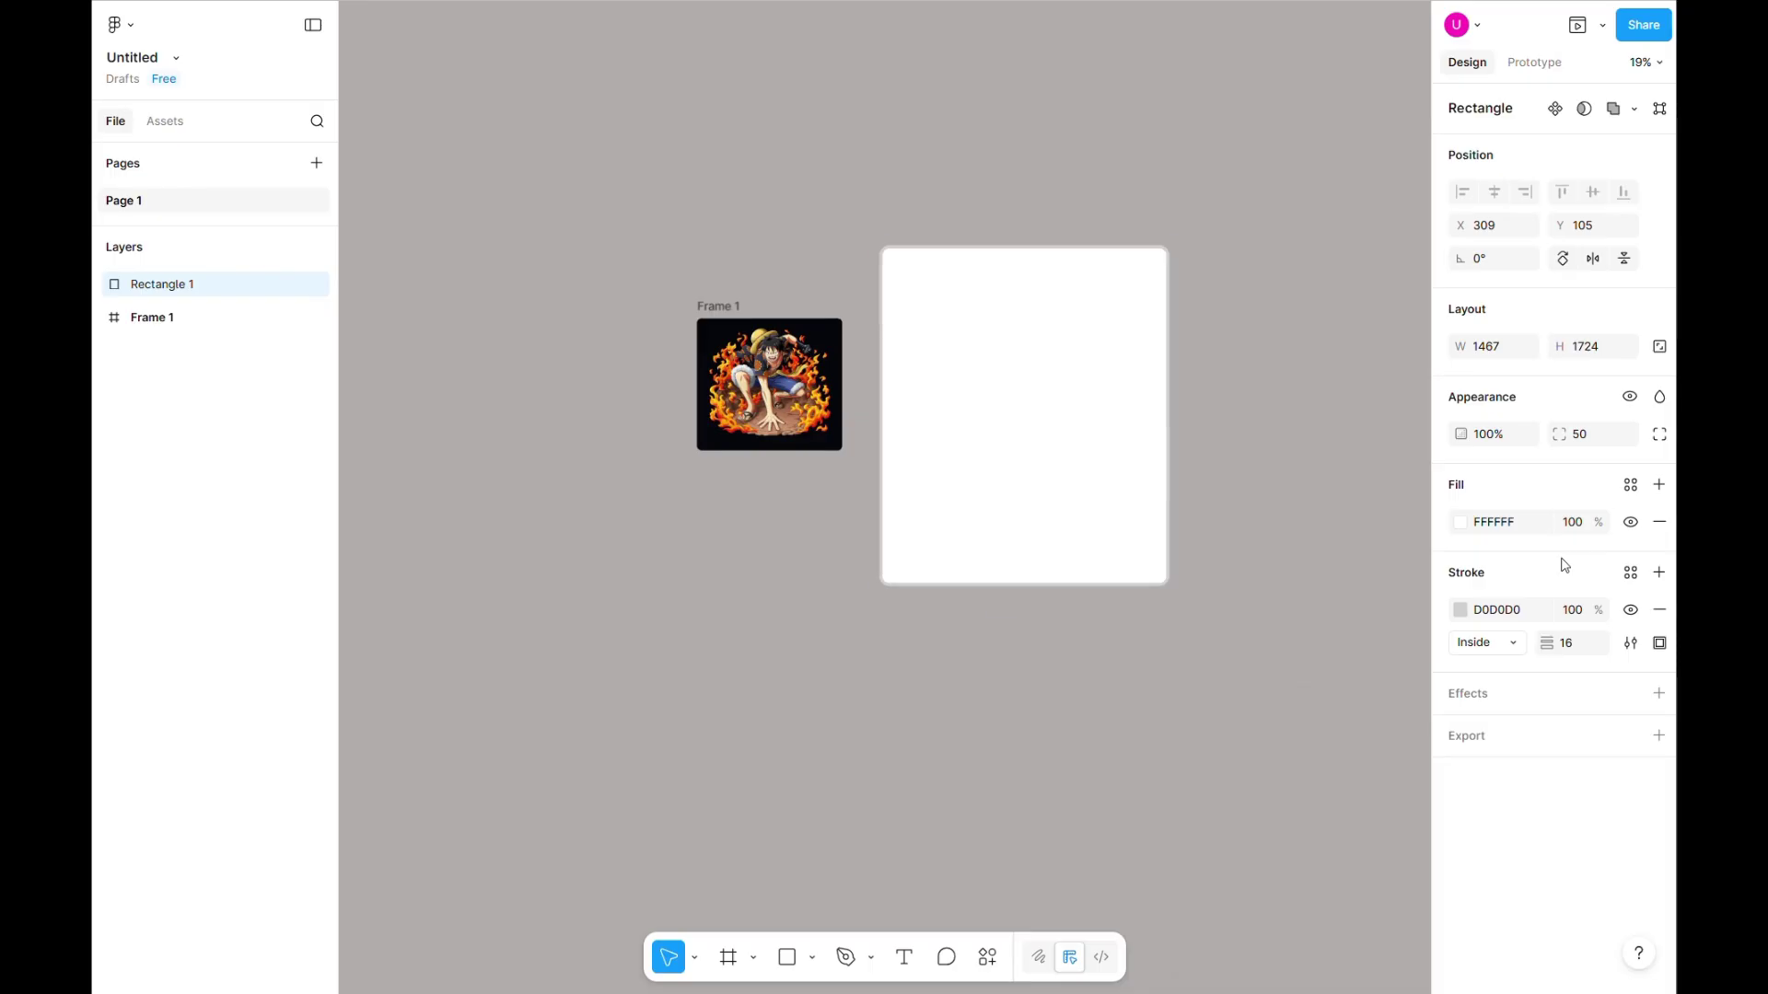
scroll(1158, 554, "up", 2)
left_click(1246, 525)
Move the image frame to the empty canvas on the other side of the white rectangle
scroll(1246, 525, "down", 1)
scroll(1249, 531, "right", 3)
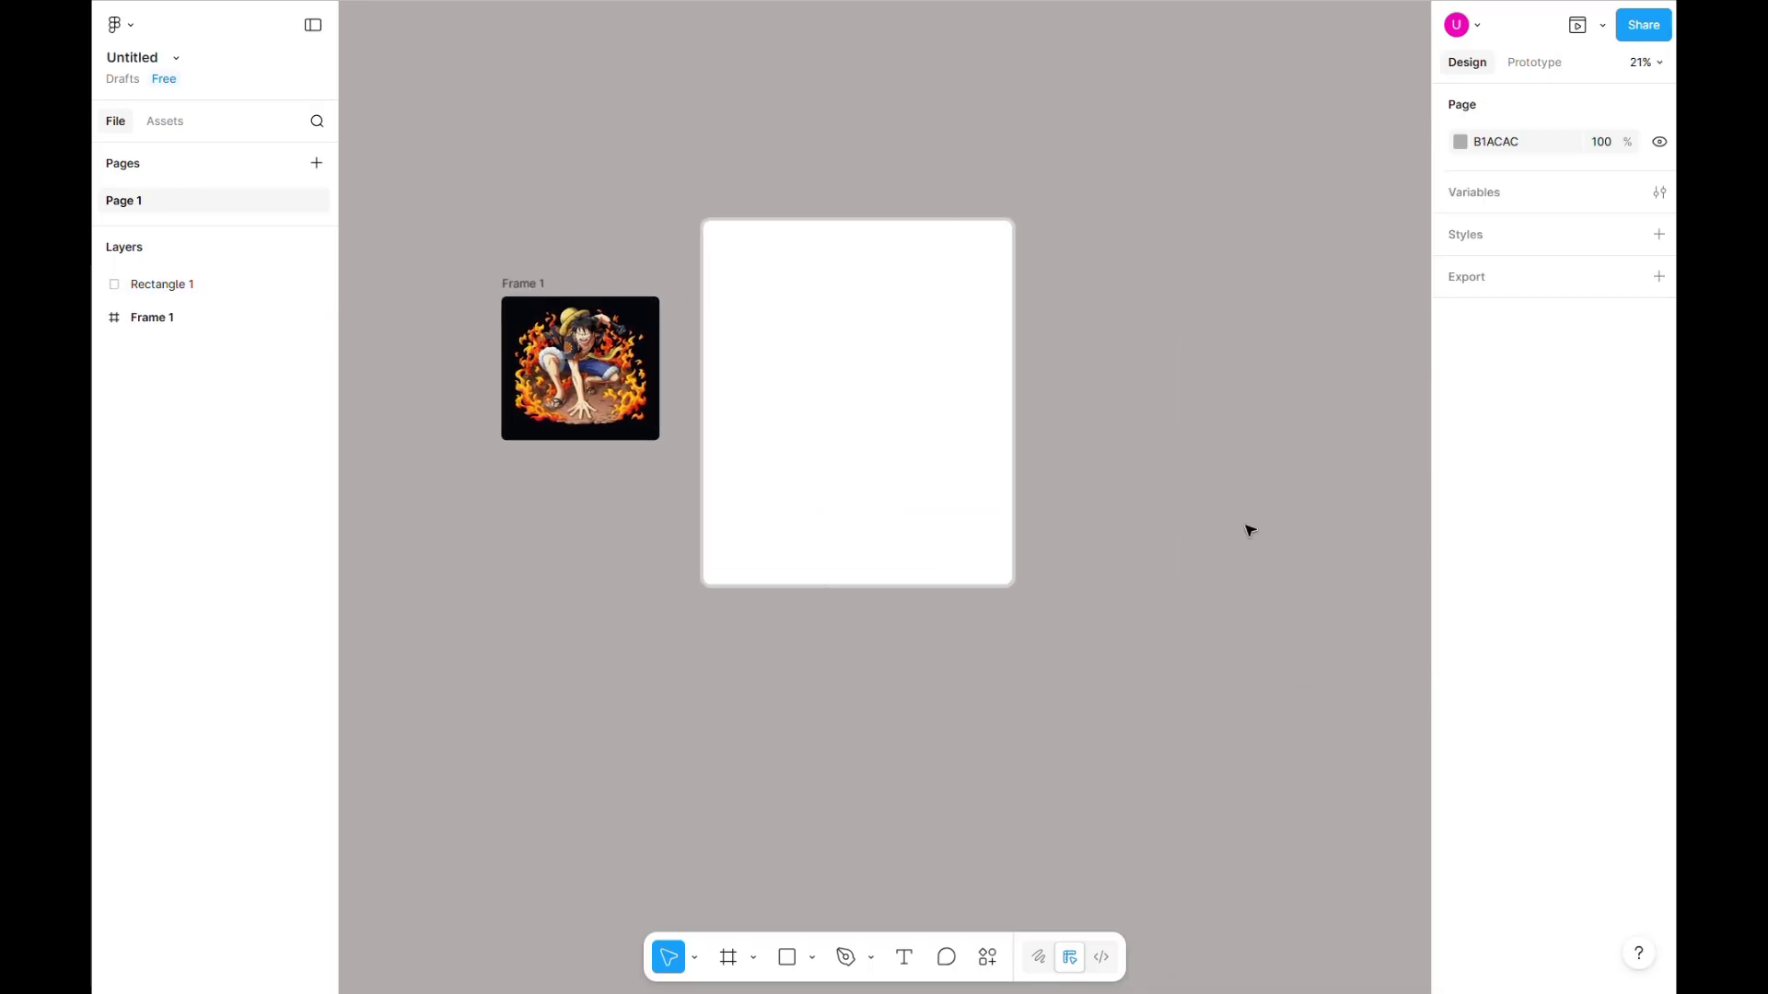
left_click_drag(531, 286, 1117, 268)
left_click(1117, 202)
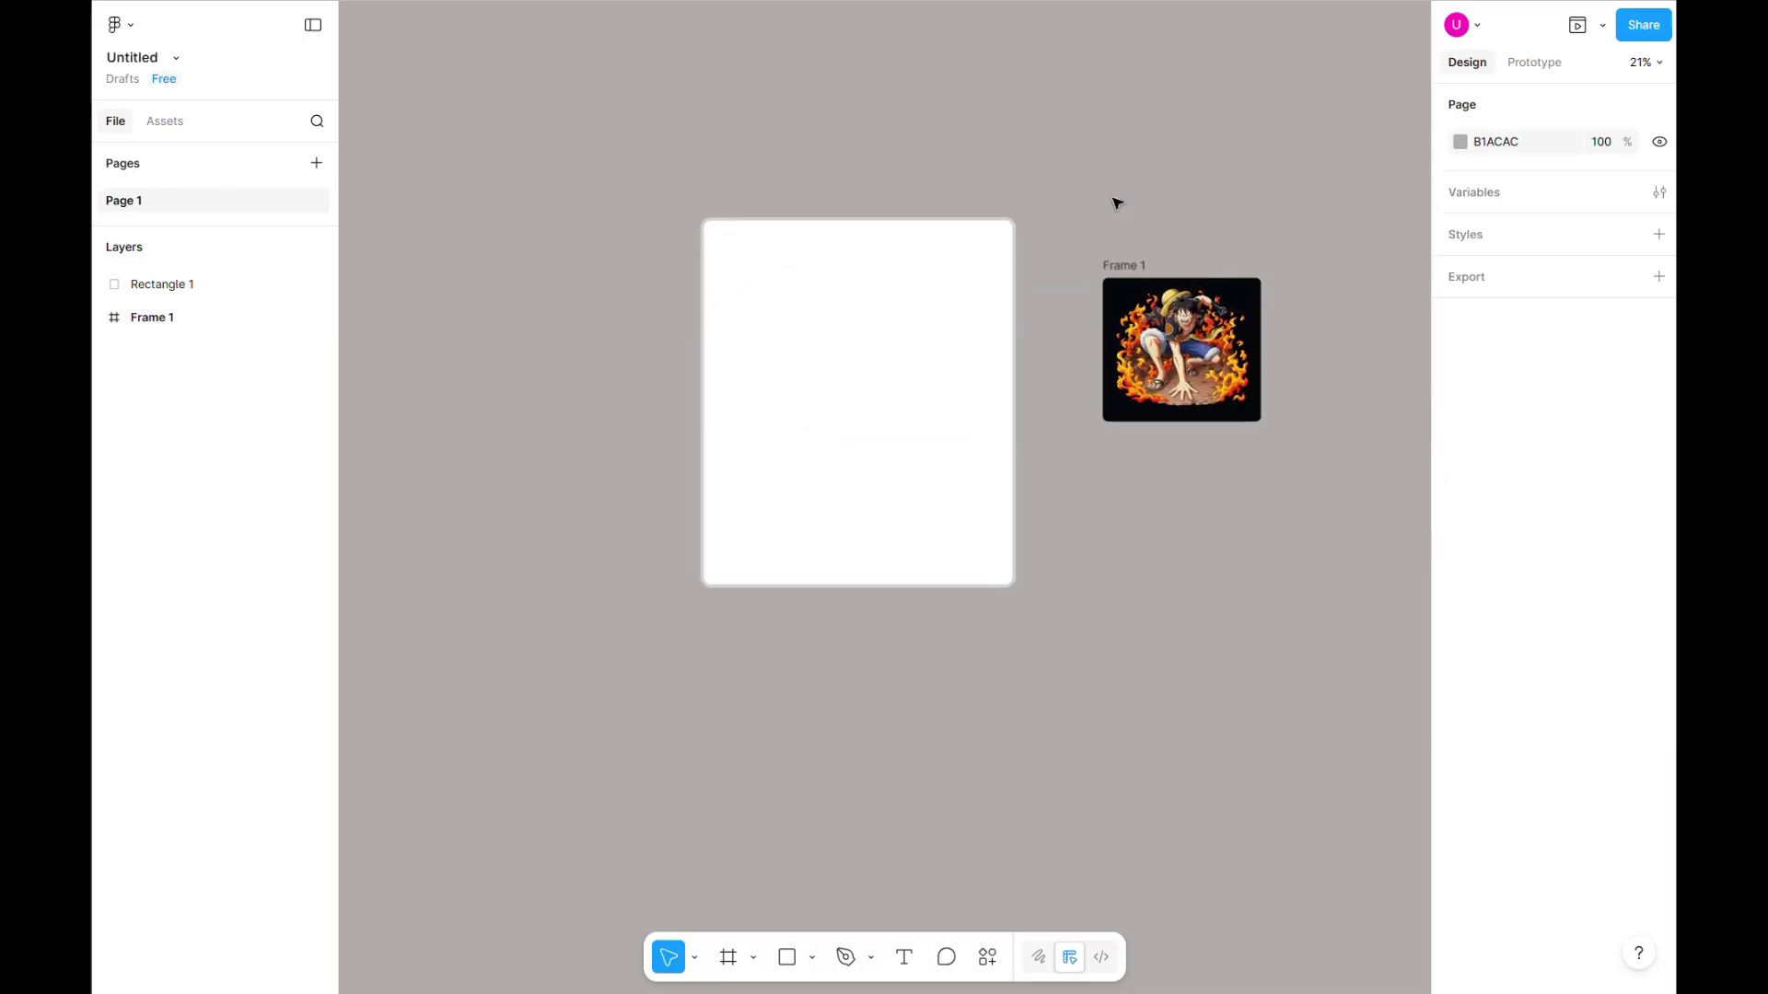
Add auto layout to the white rectangle and place the image frame inside the resulting container beside it
left_click(718, 347)
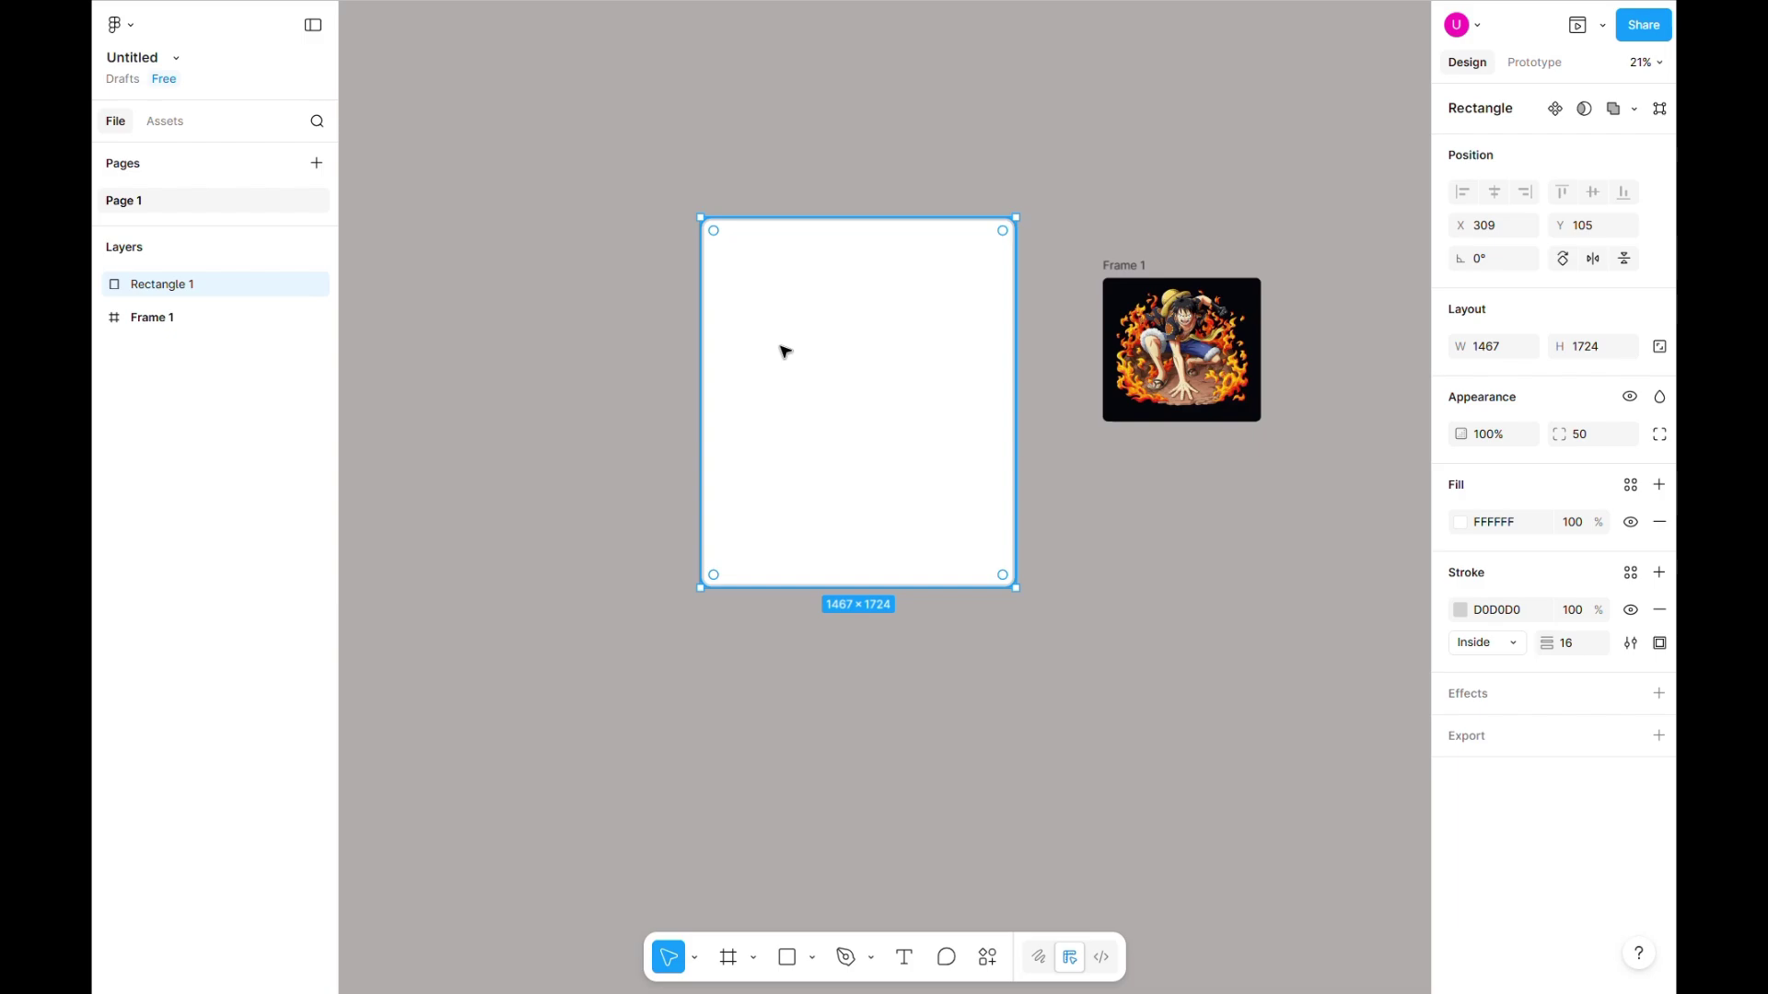
right_click(785, 349)
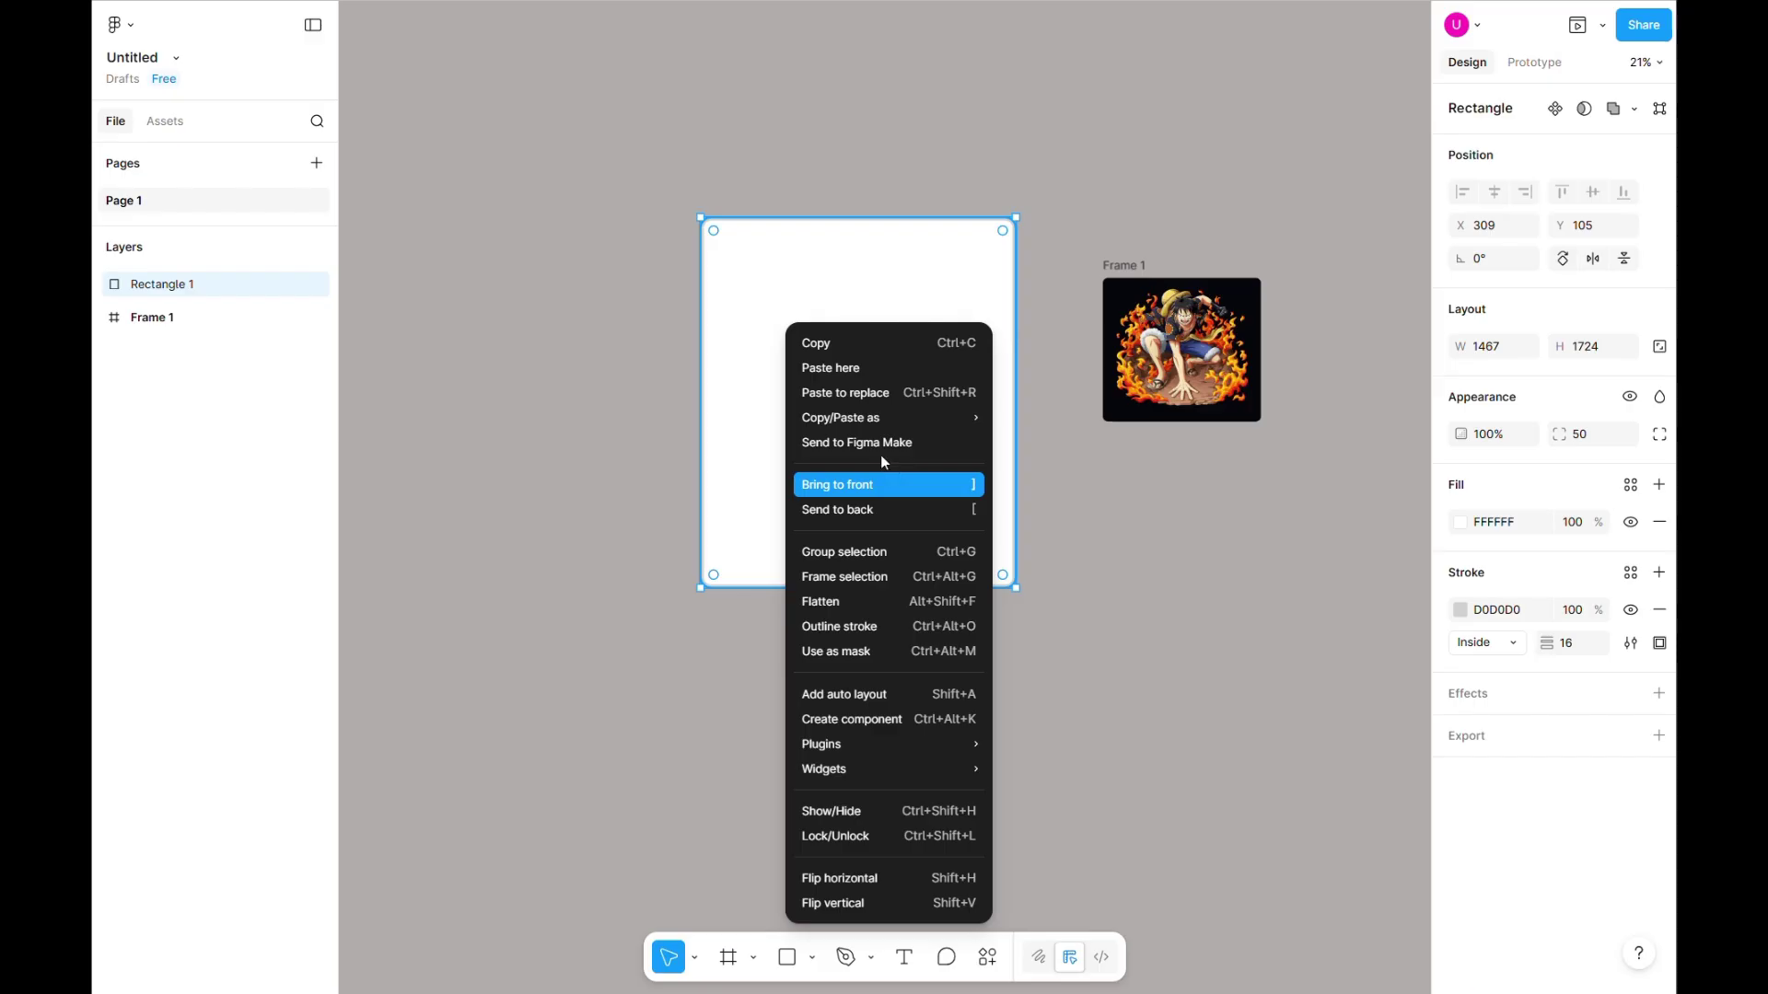
left_click(810, 695)
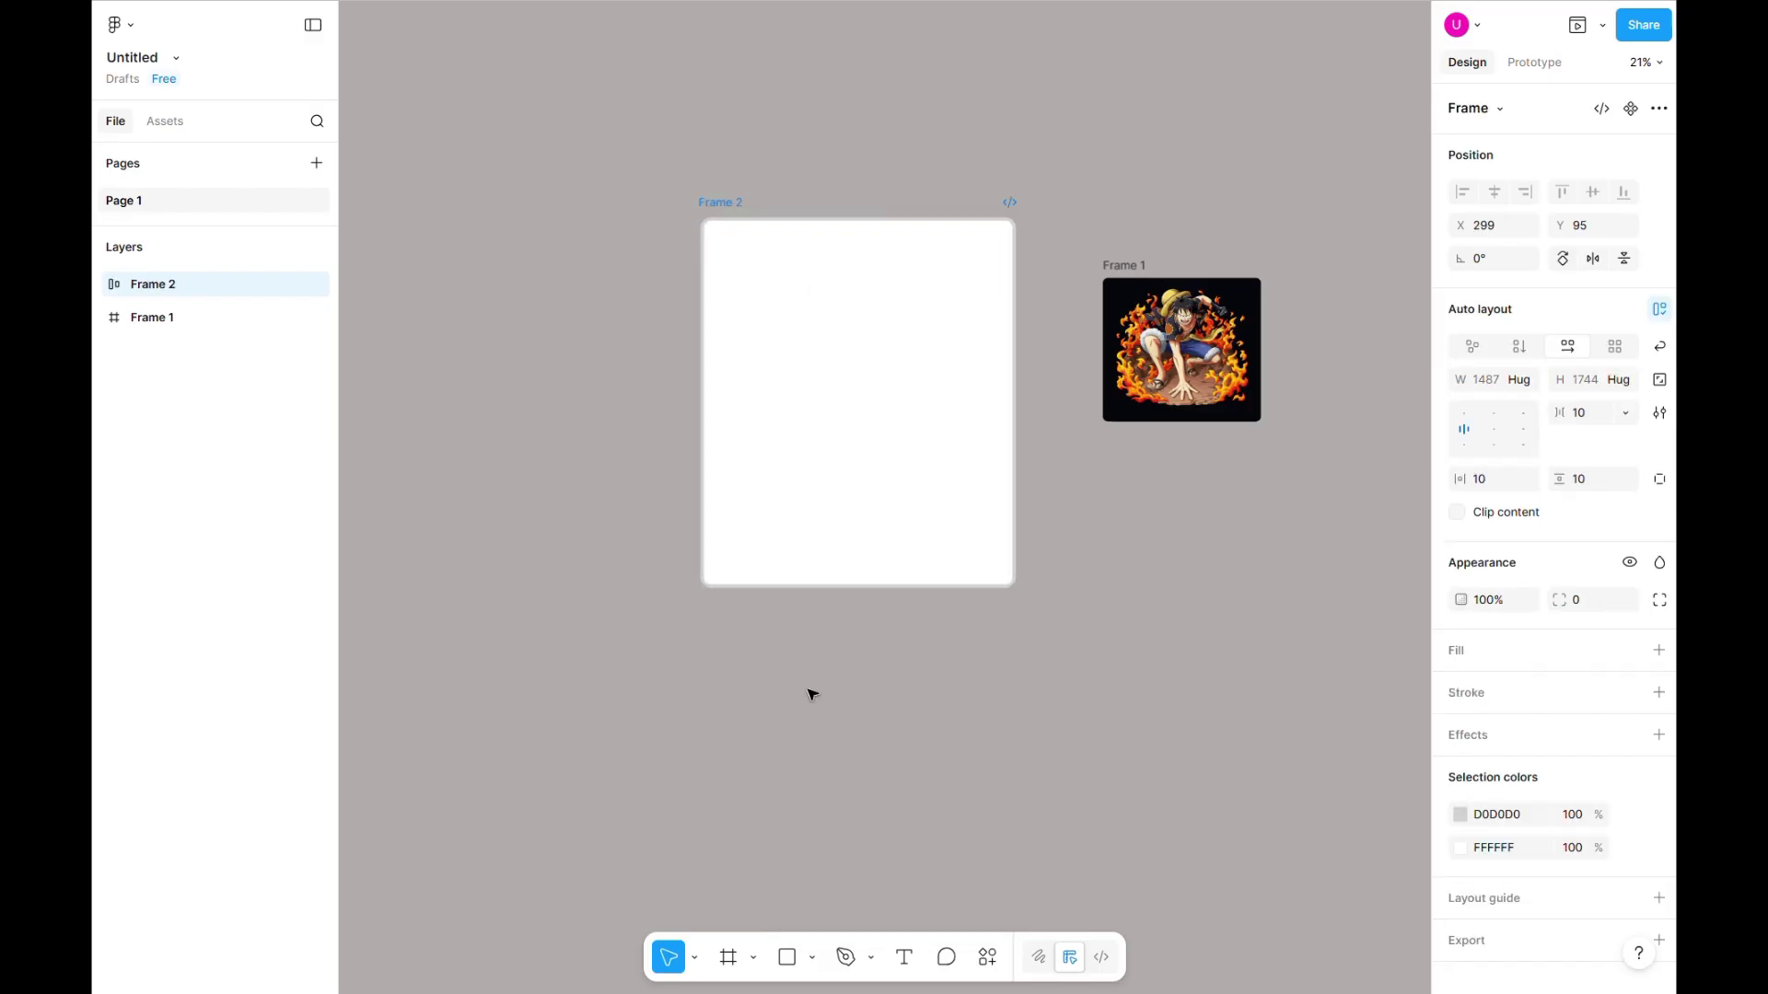
left_click_drag(1138, 268, 868, 319)
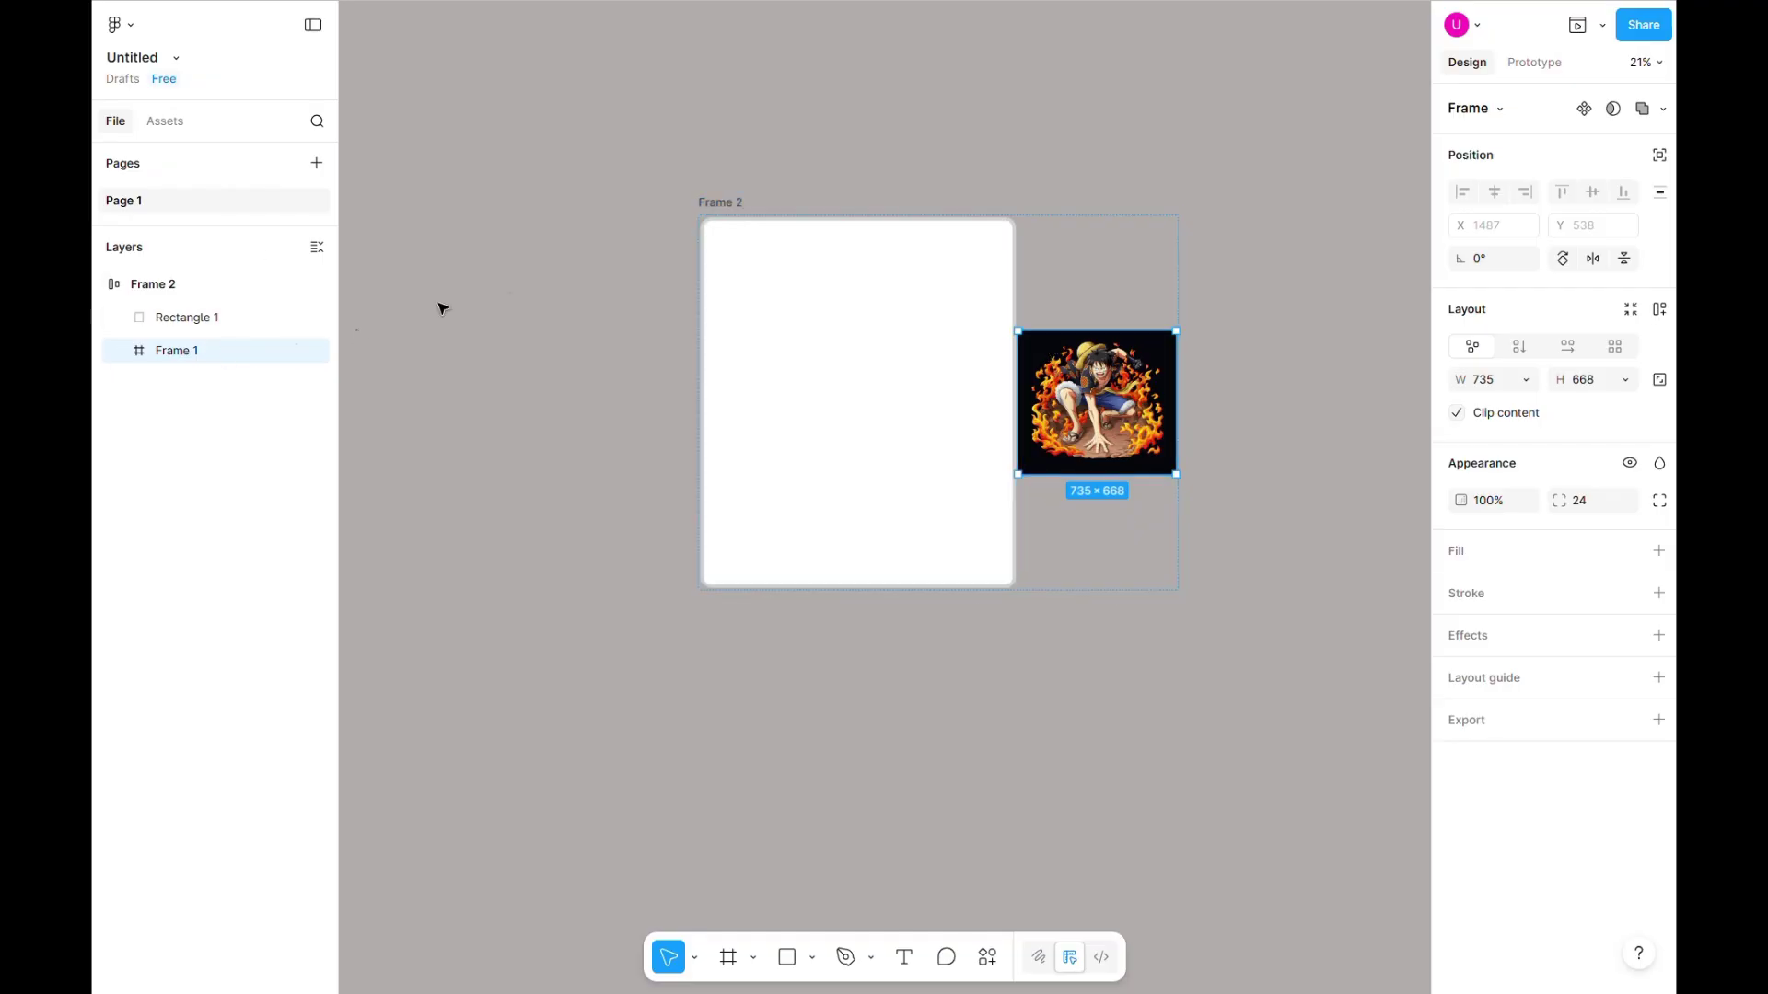
Copy the properties of Rectangle 1 and delete it from the auto layout frame
left_click(166, 322)
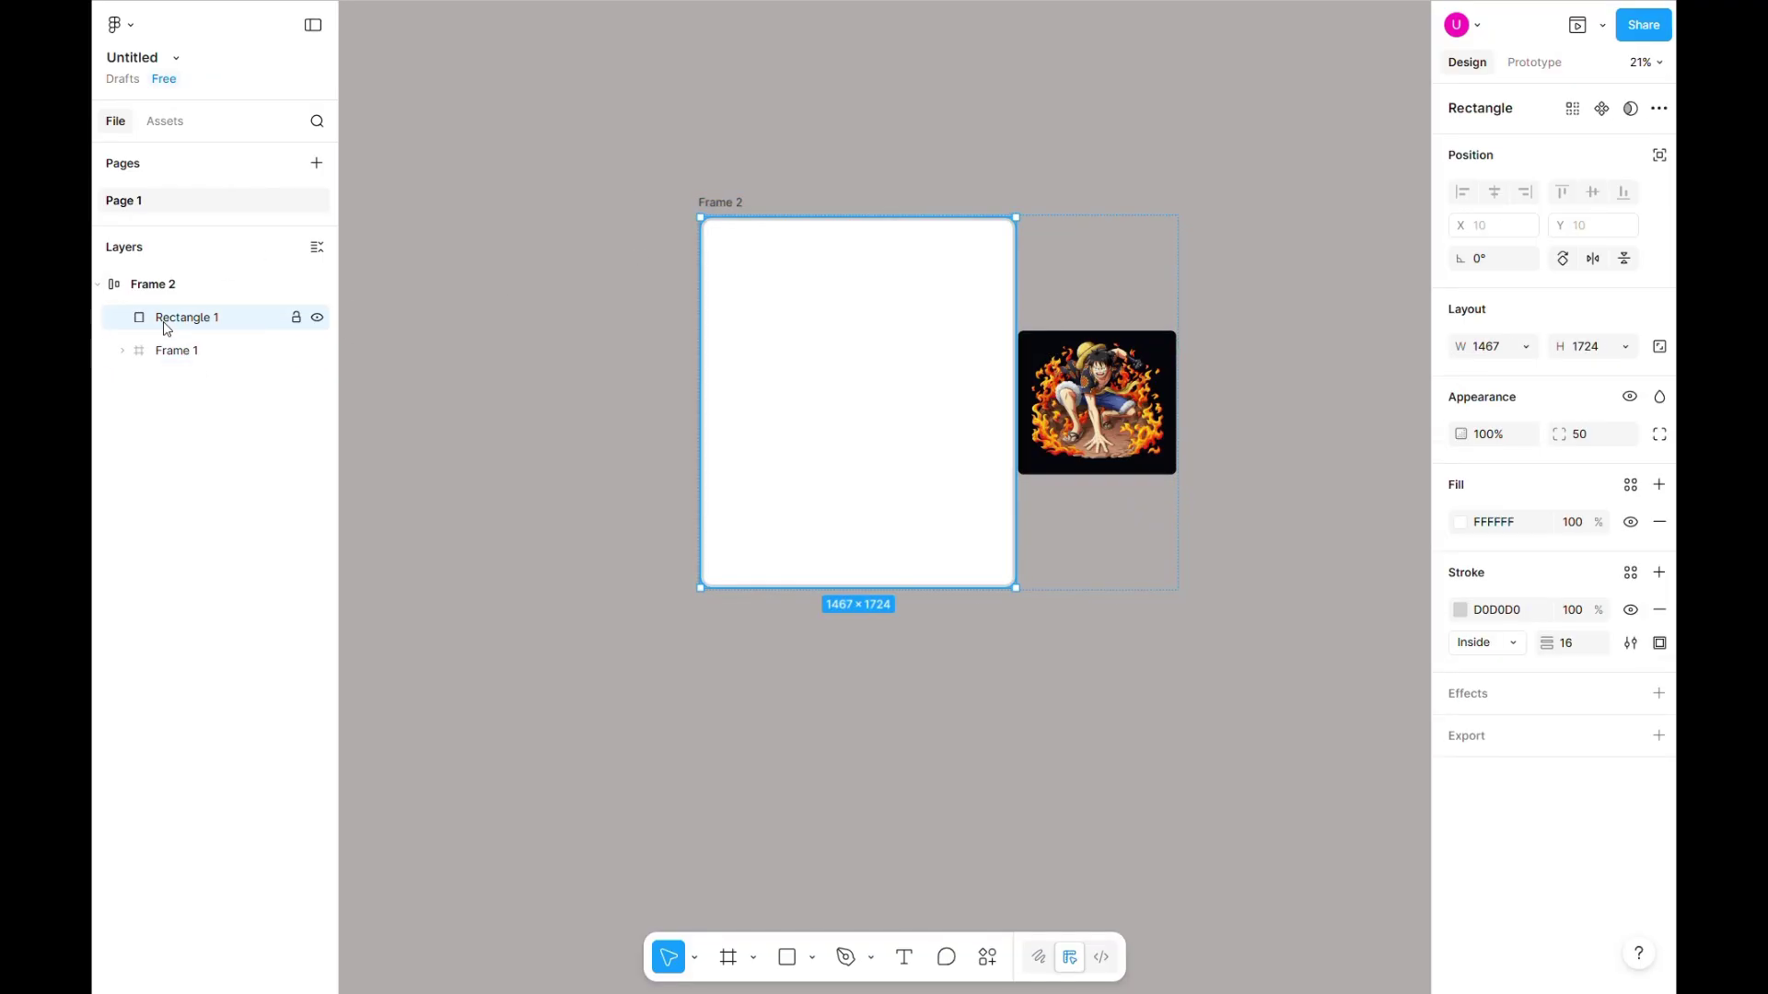
key("ctrl+alt+c")
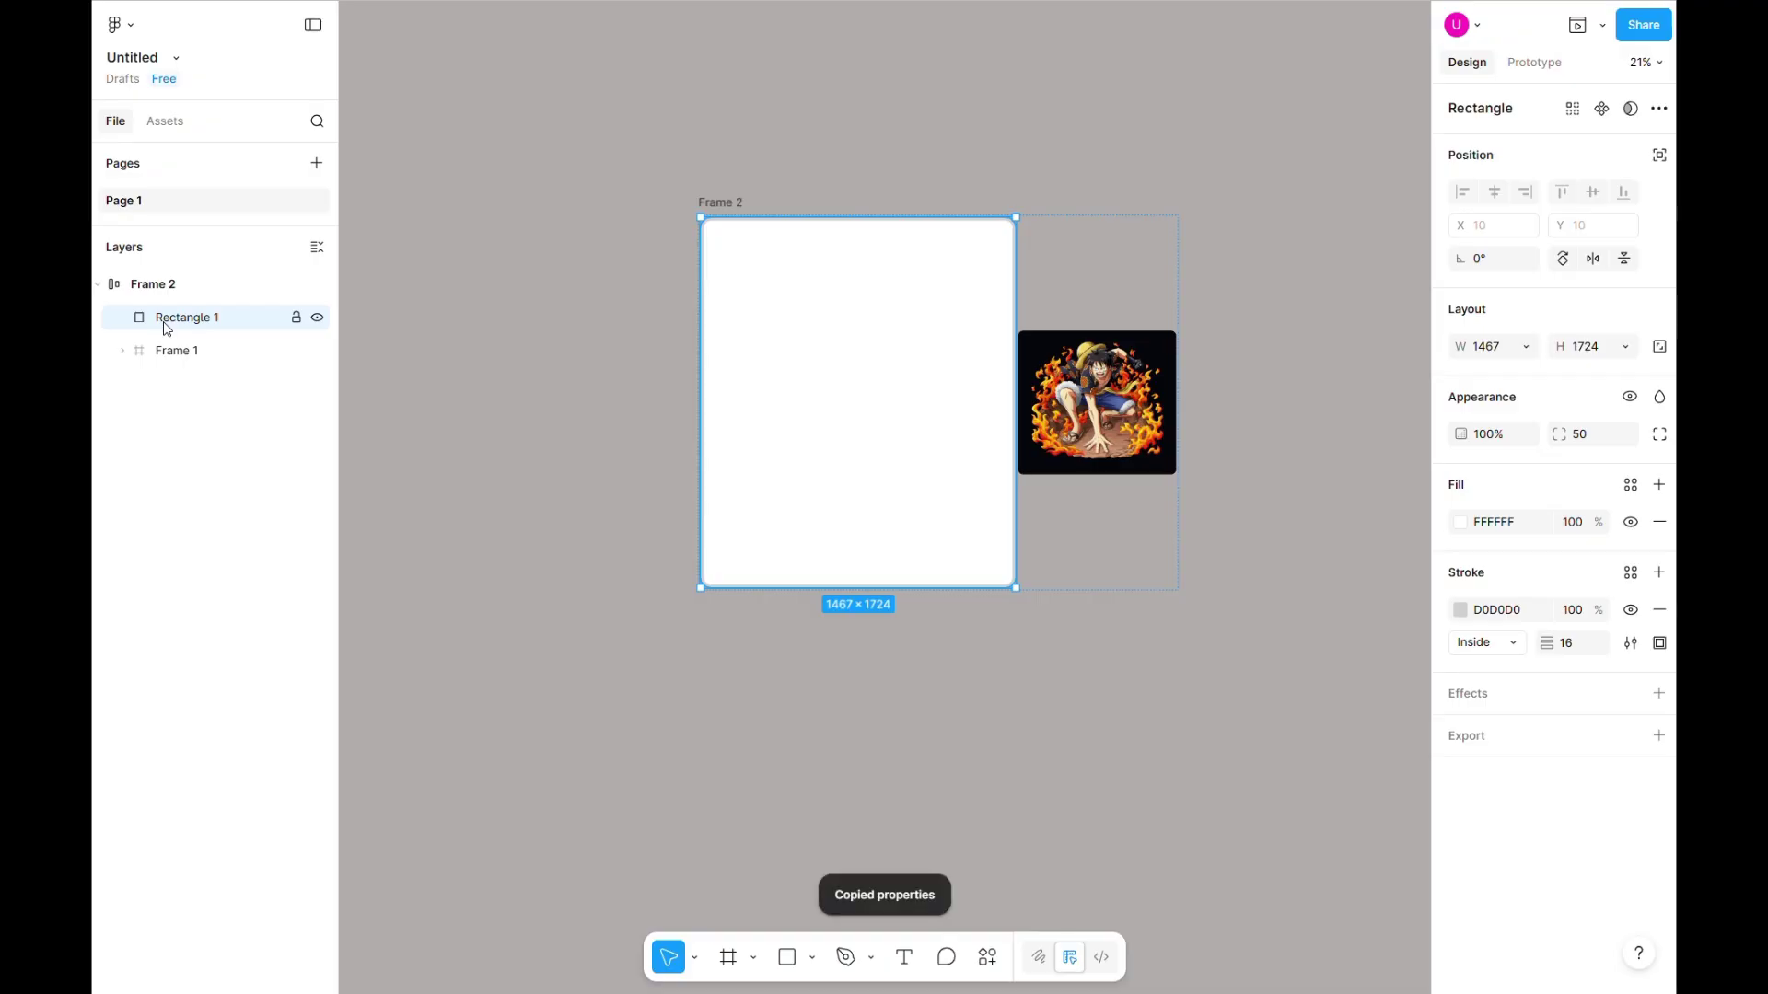
key("Delete")
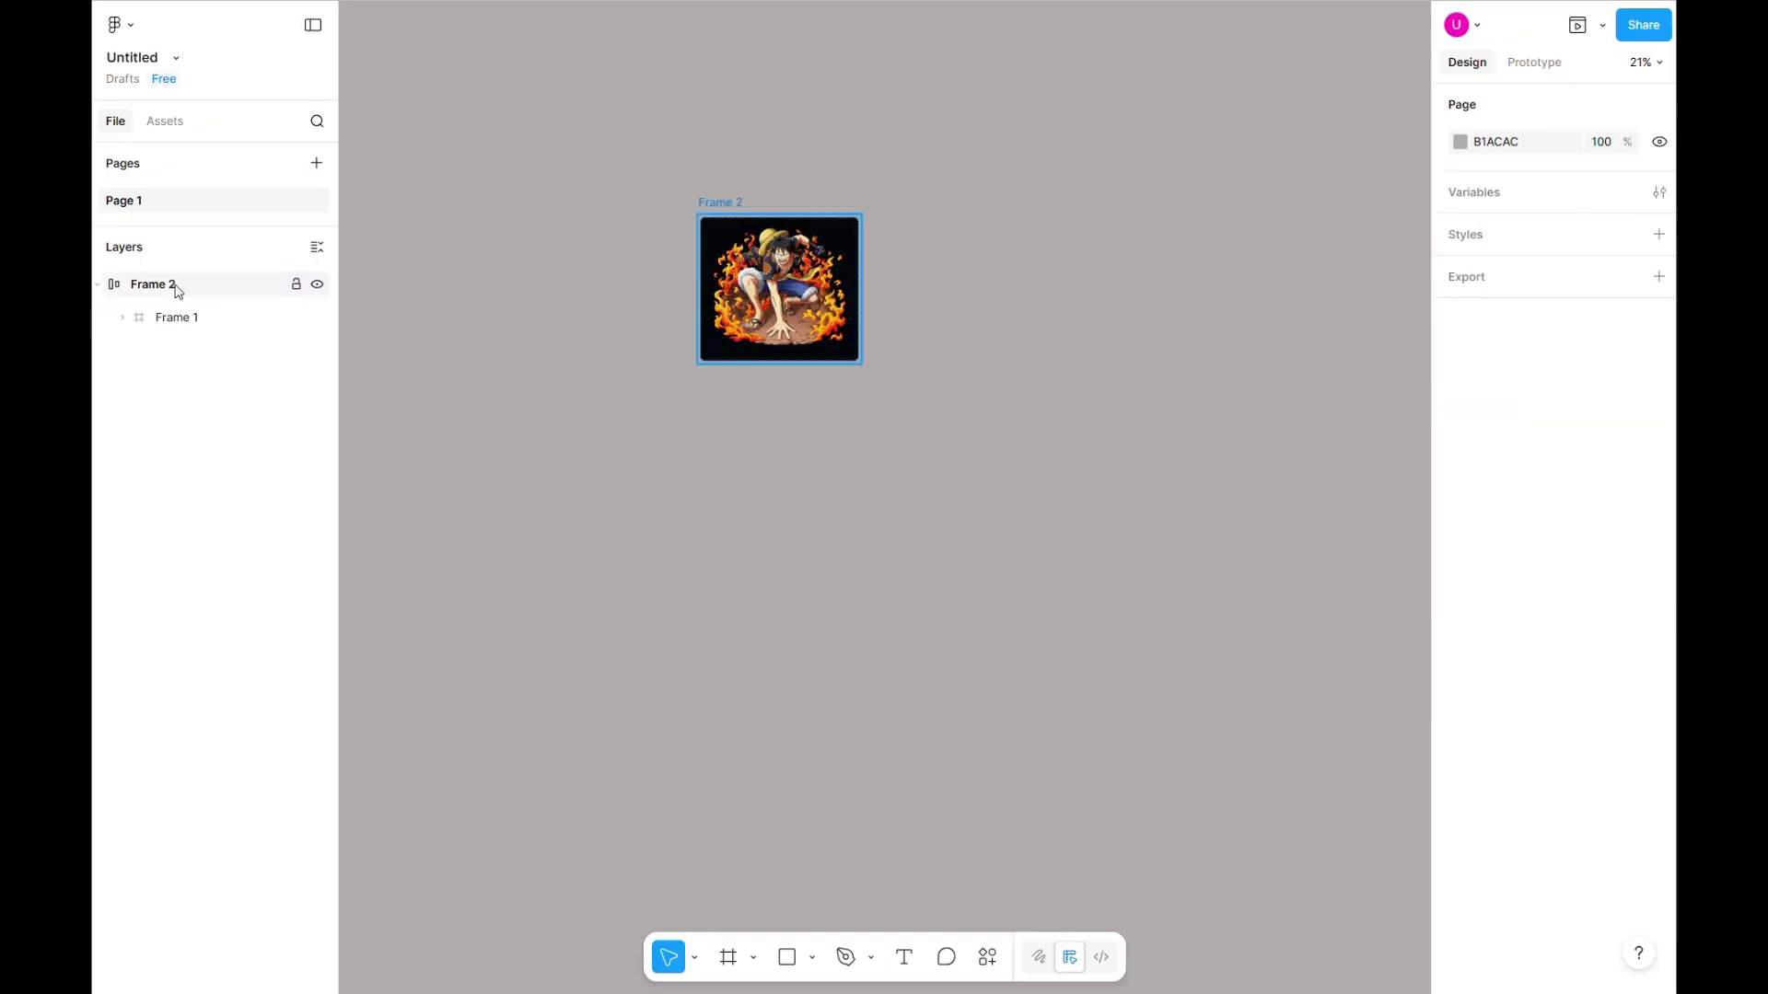
Add a white FFFFFF fill to the outer auto layout frame, Frame 2
left_click(174, 286)
scroll(720, 196, "up", 2)
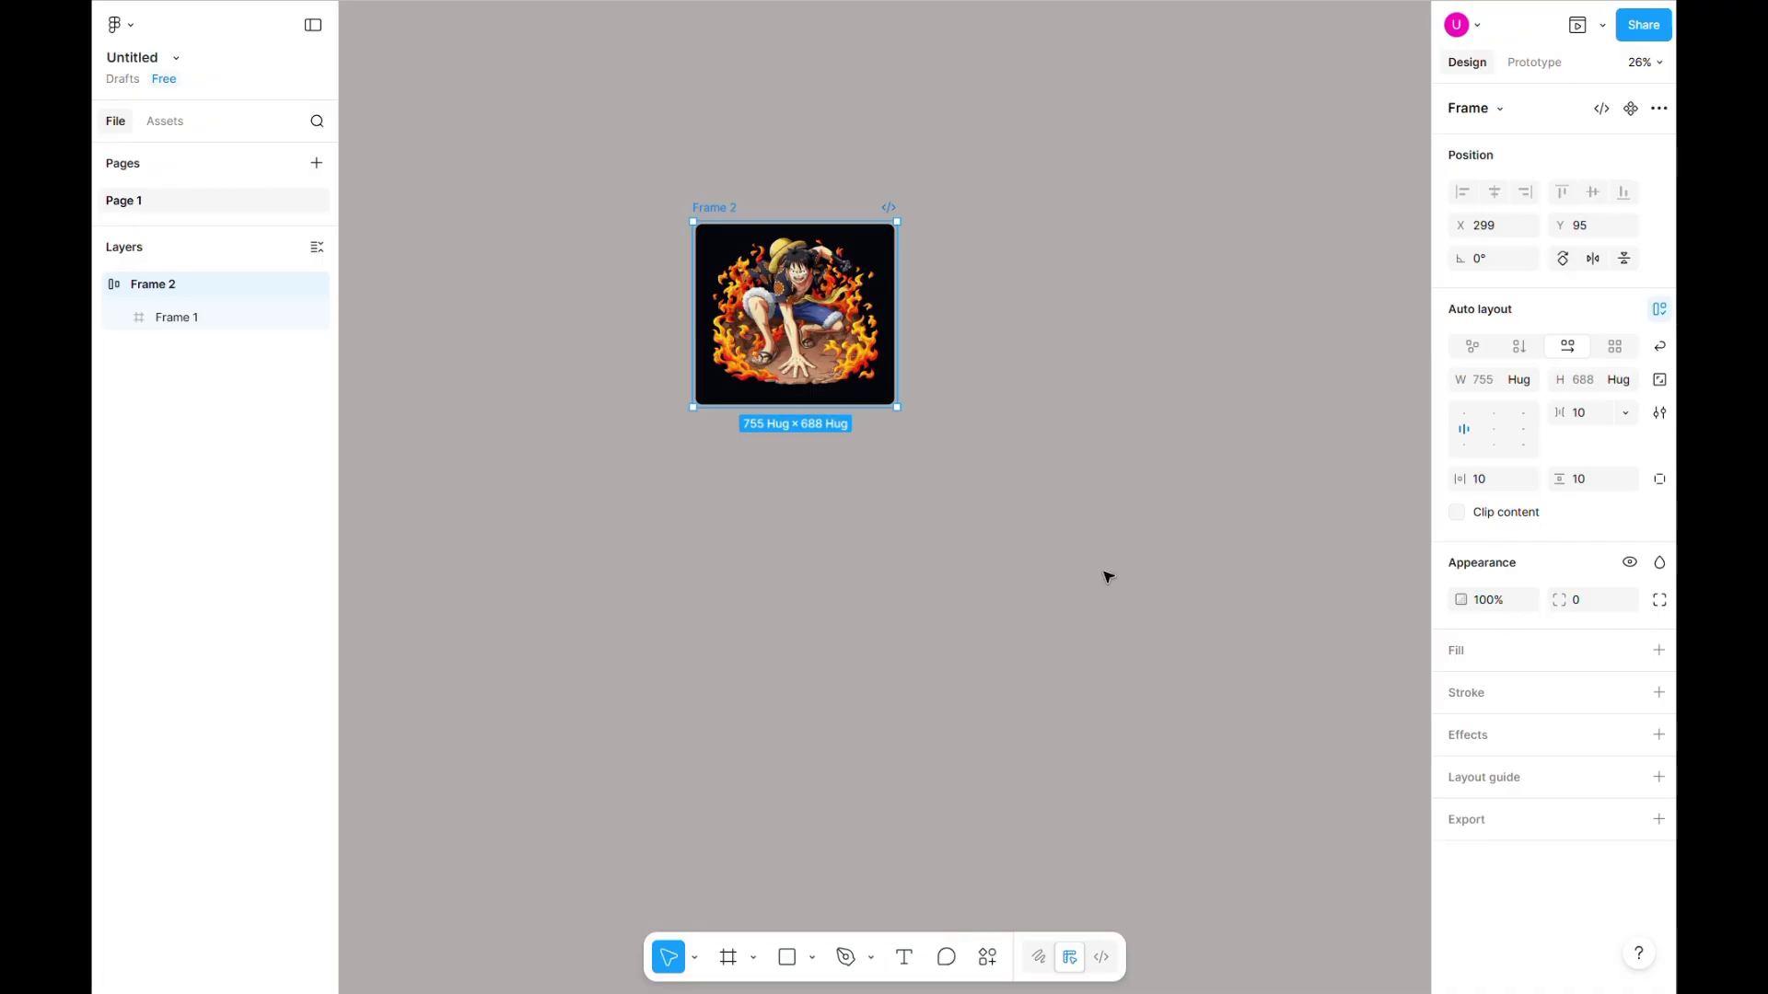
left_click(632, 564)
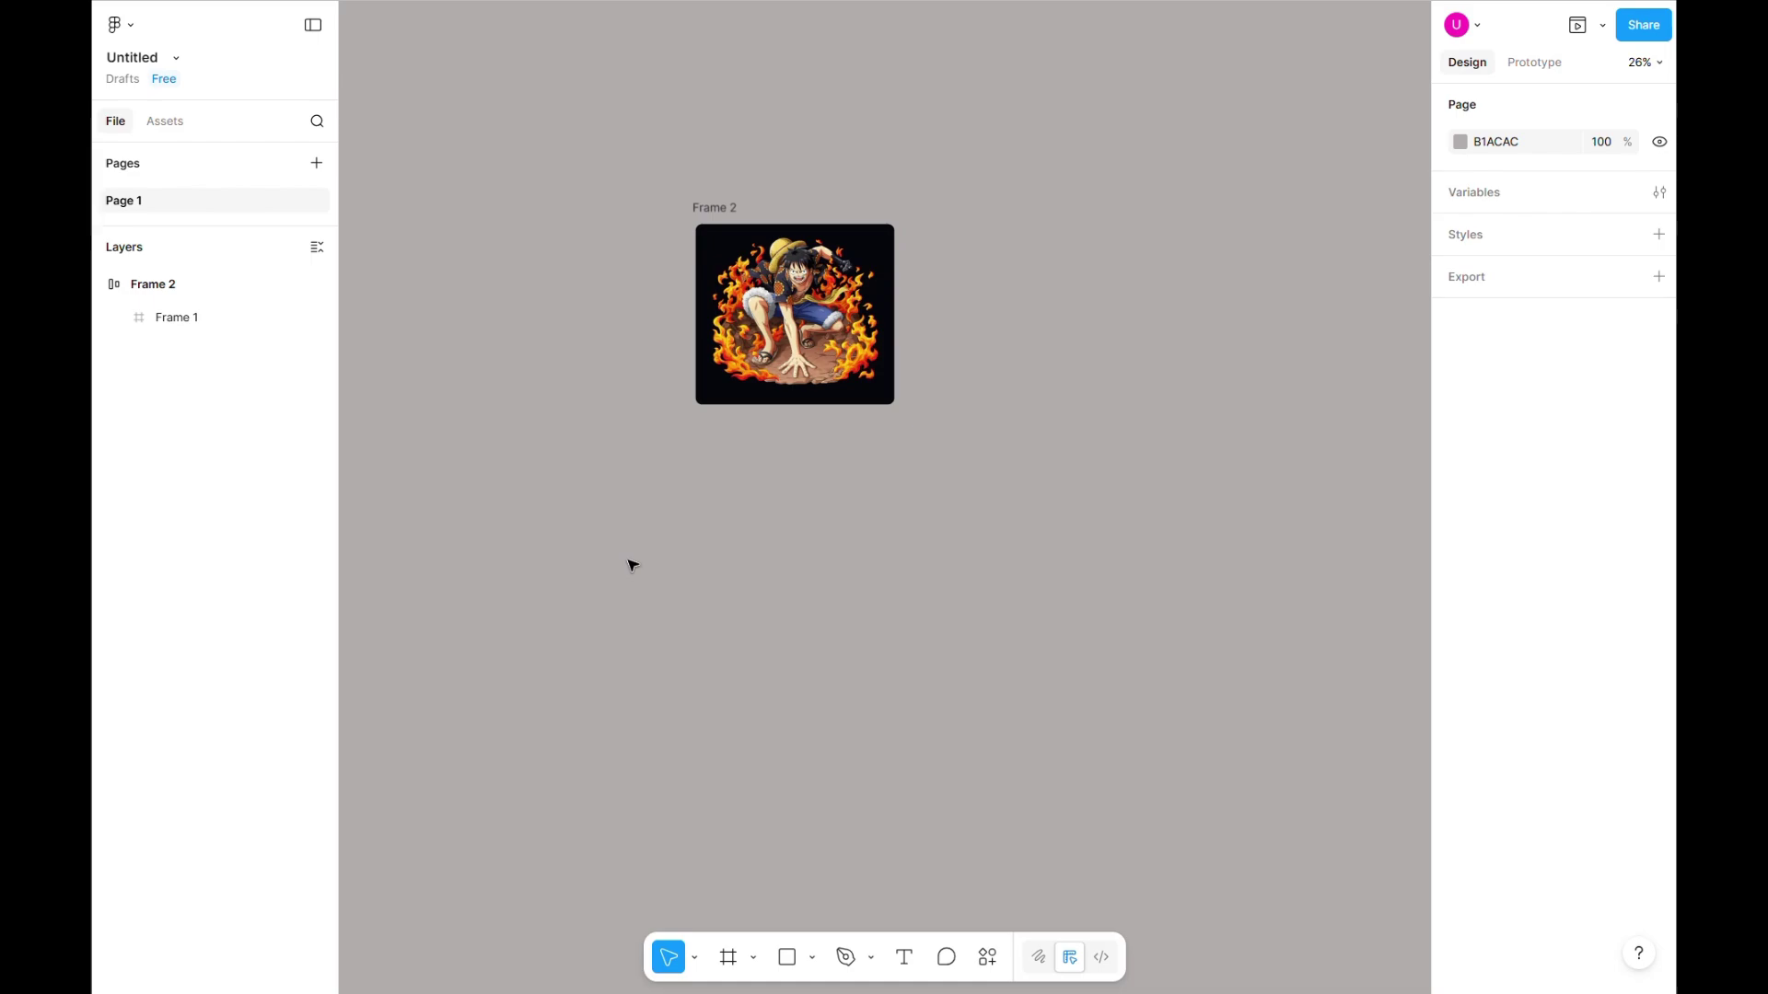
scroll(753, 501, "up", 2)
left_click(856, 276)
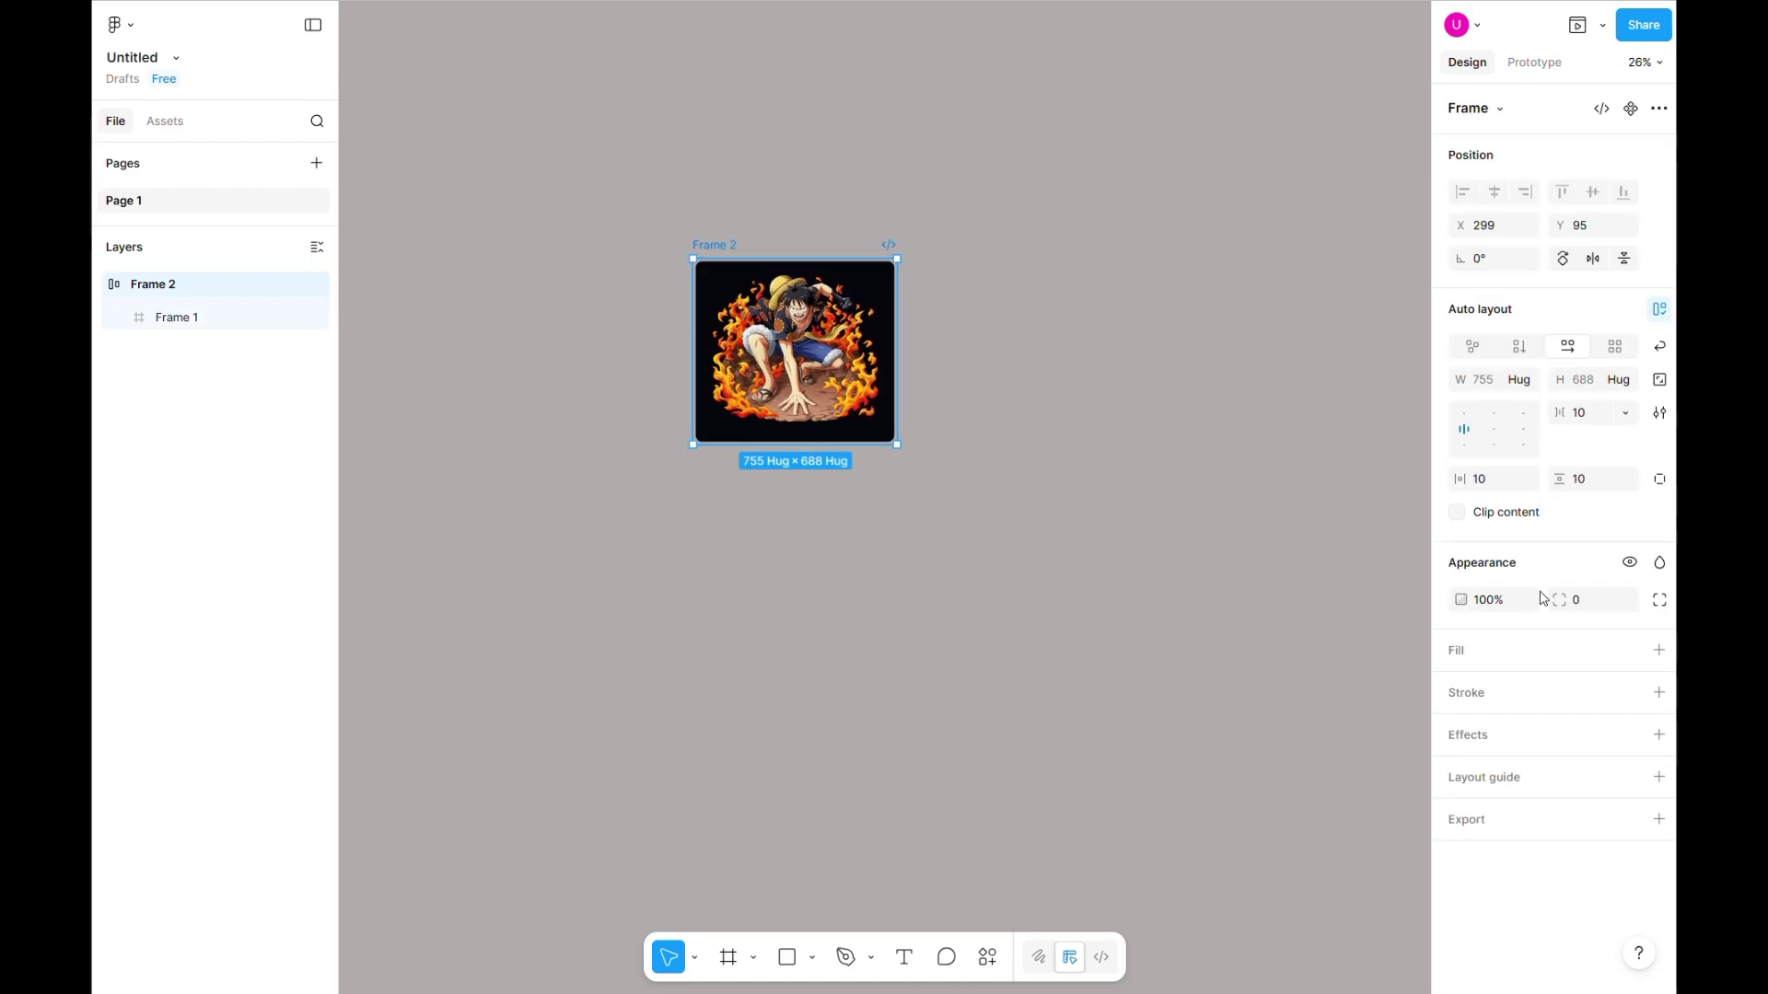
left_click(1658, 650)
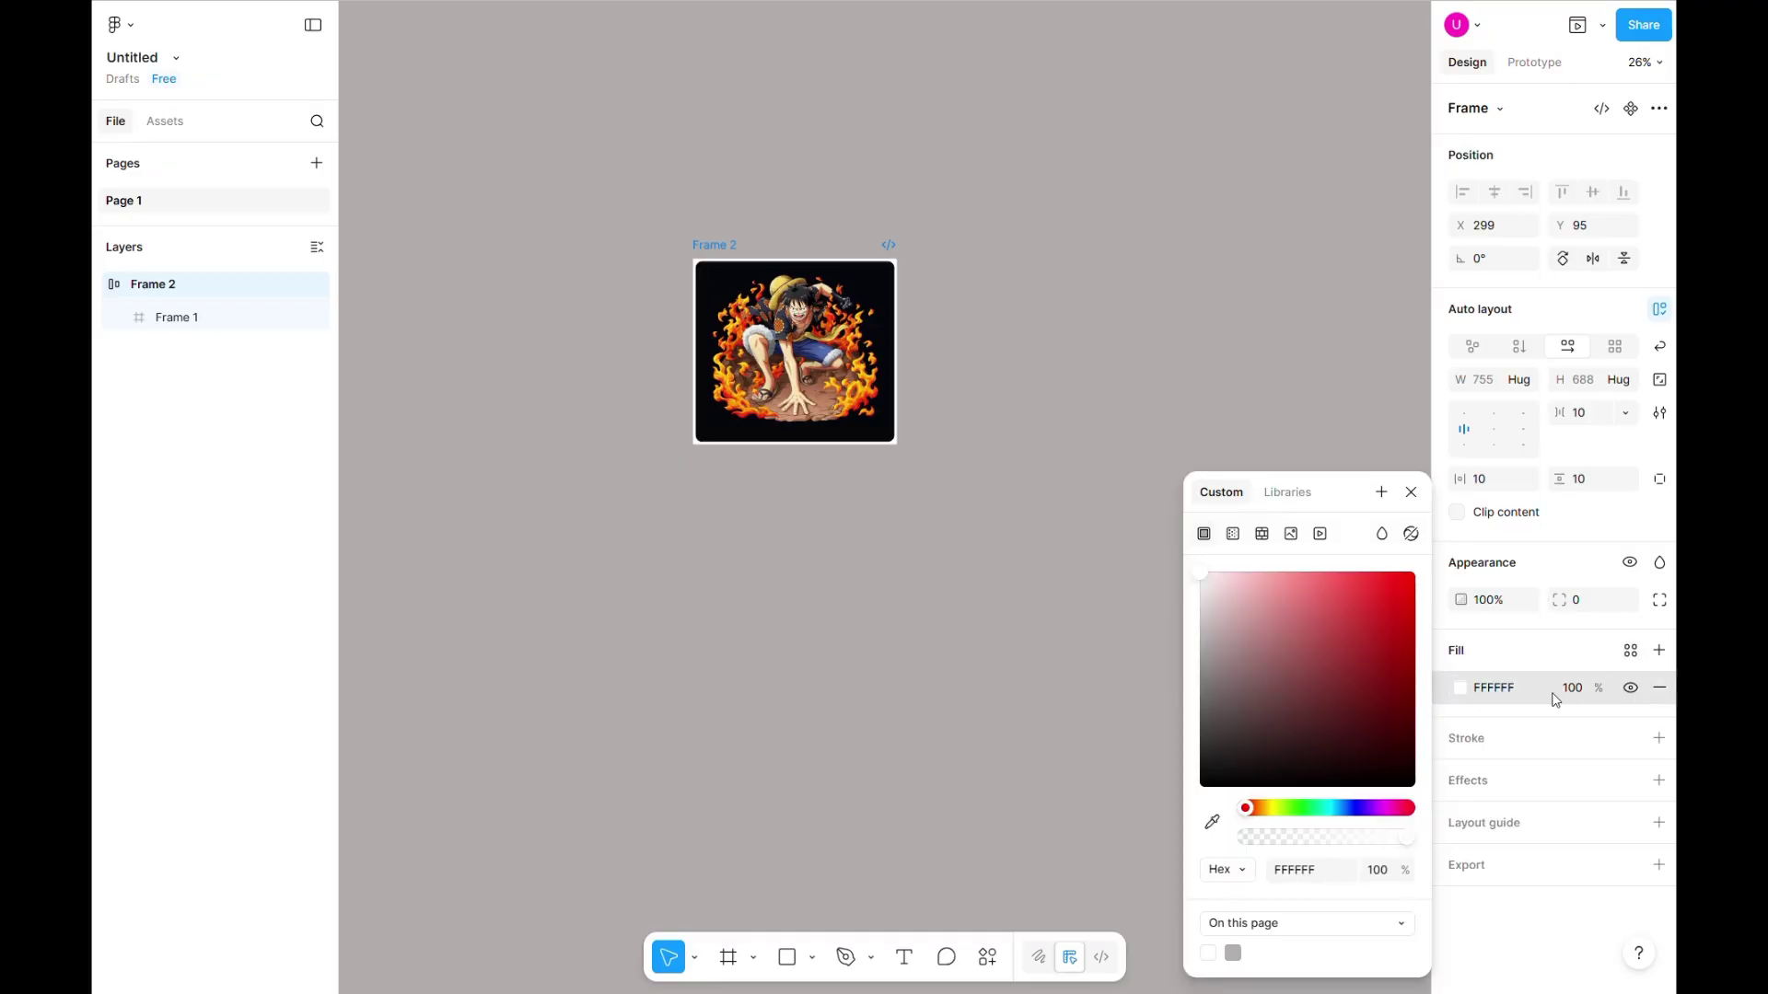
Enable content clipping on Frame 2 and set its corner radius to 50
left_click(1458, 528)
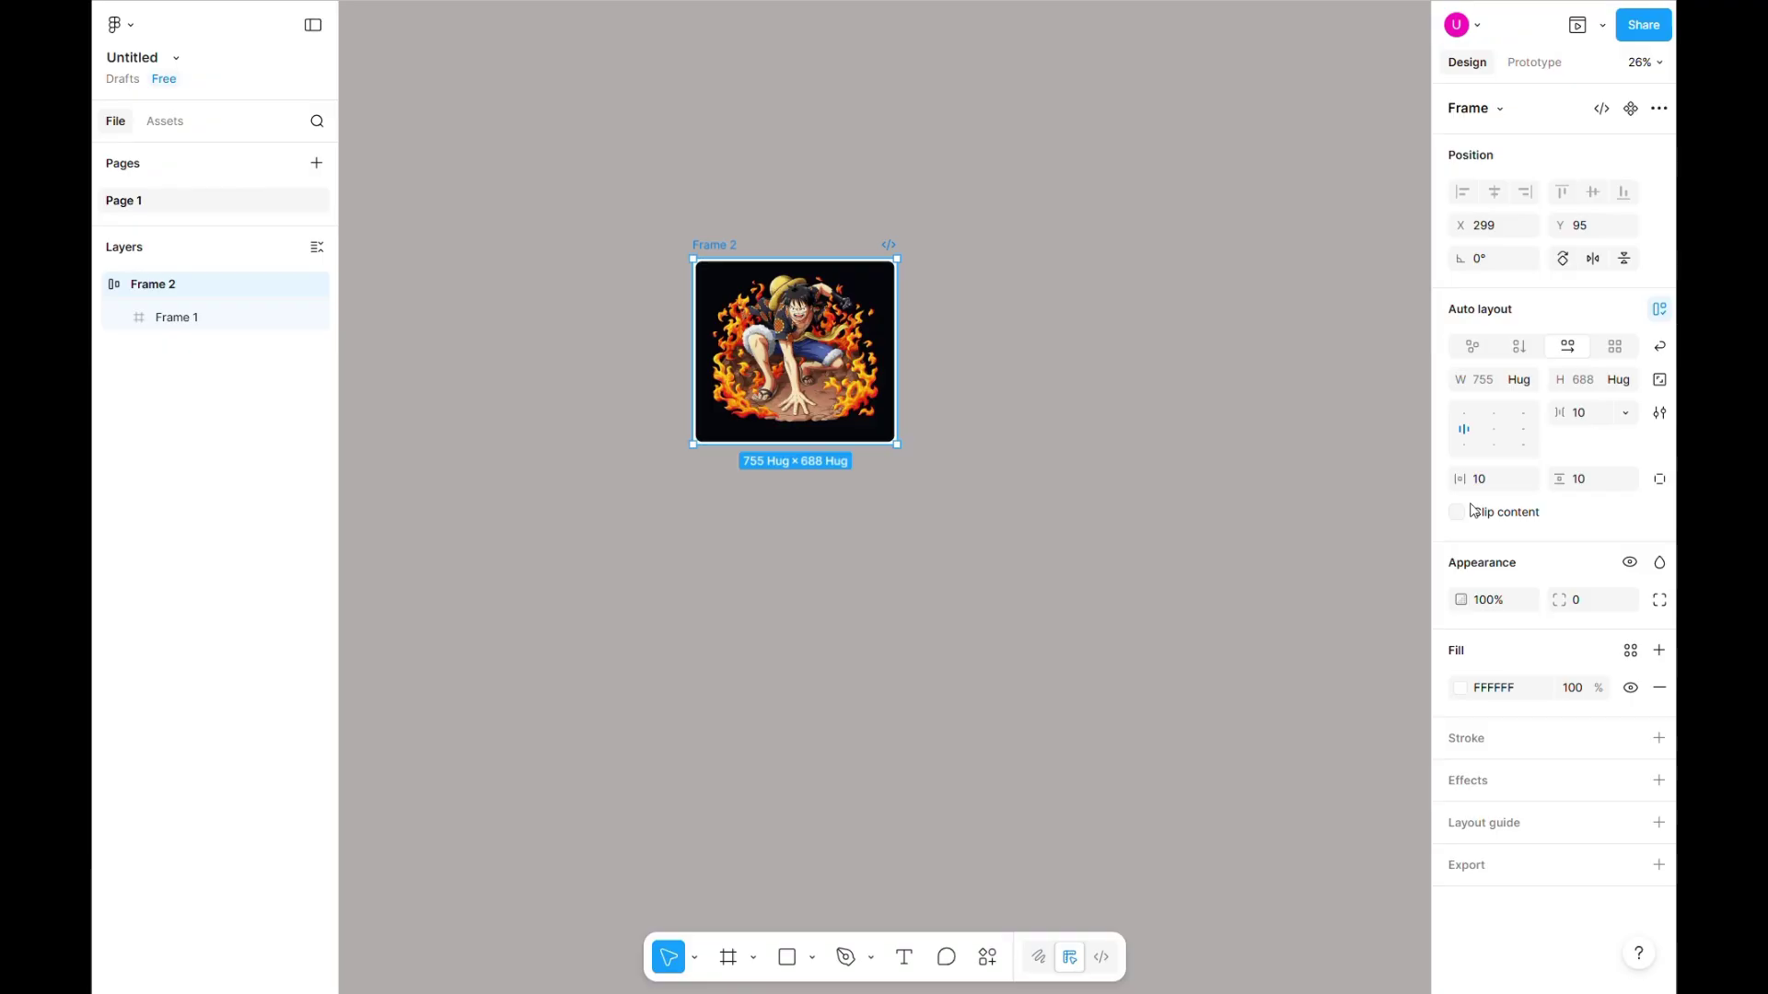
left_click(1463, 517)
left_click(1585, 596)
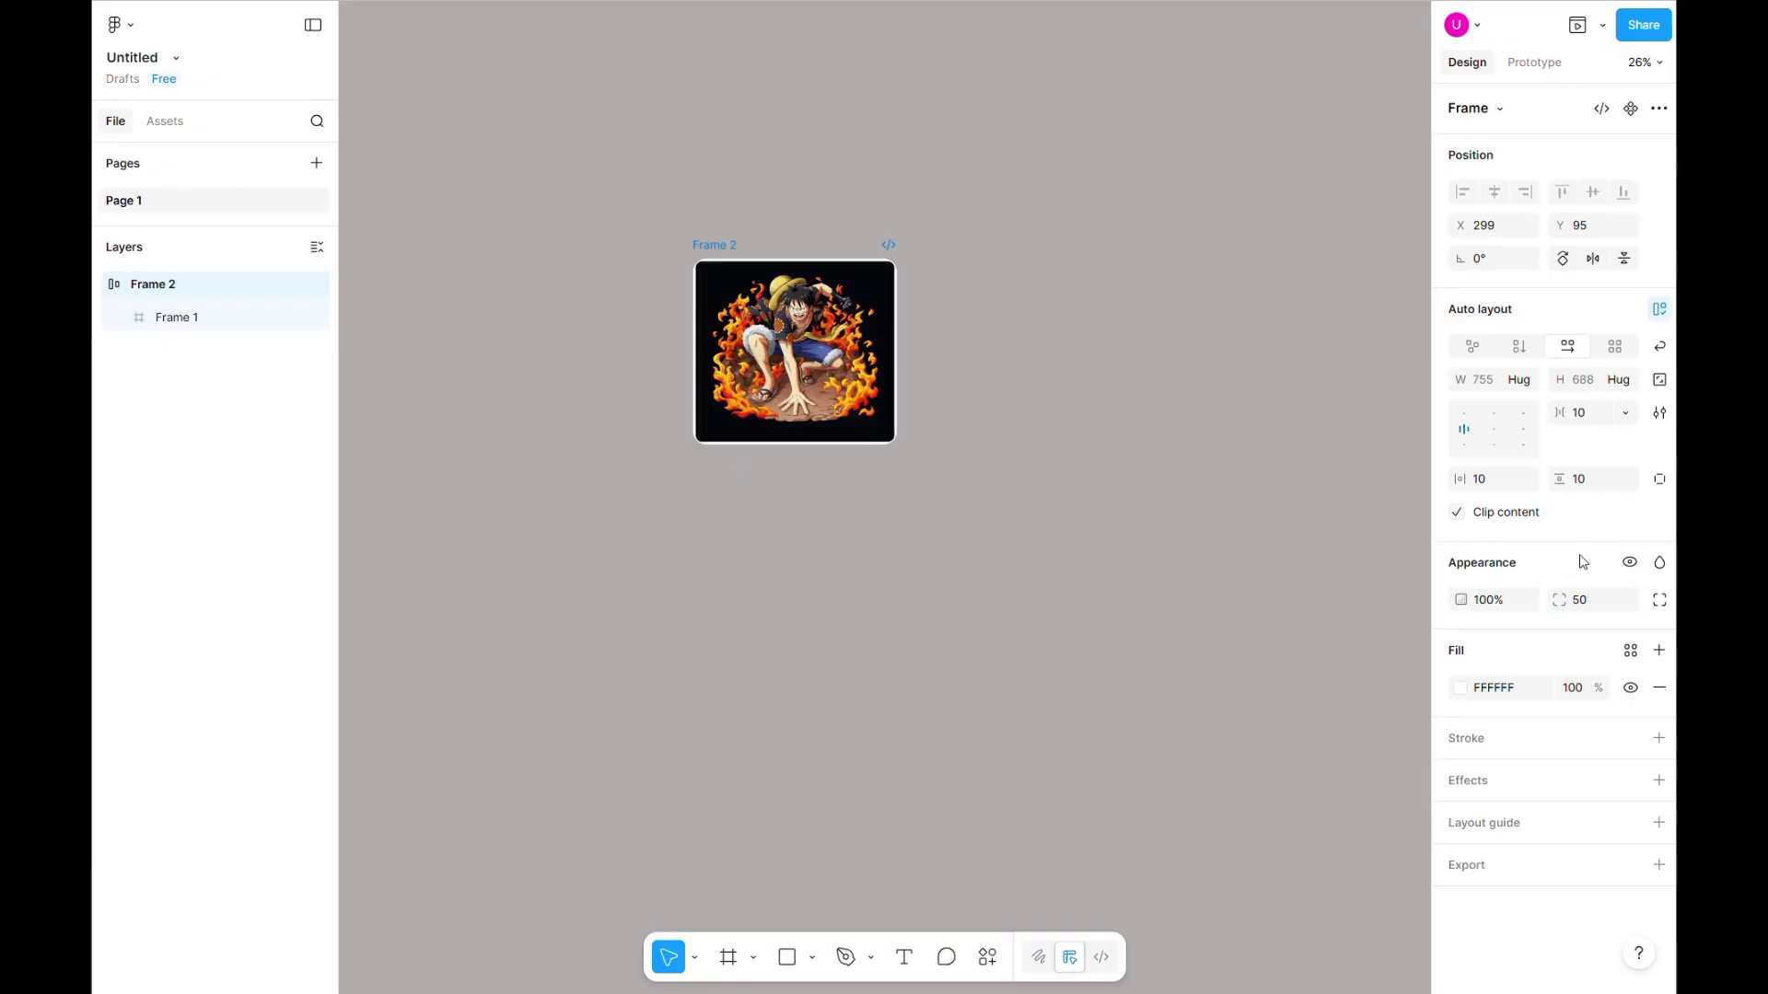
Set both the horizontal and vertical padding of Frame 2 to 32
left_click(1500, 487)
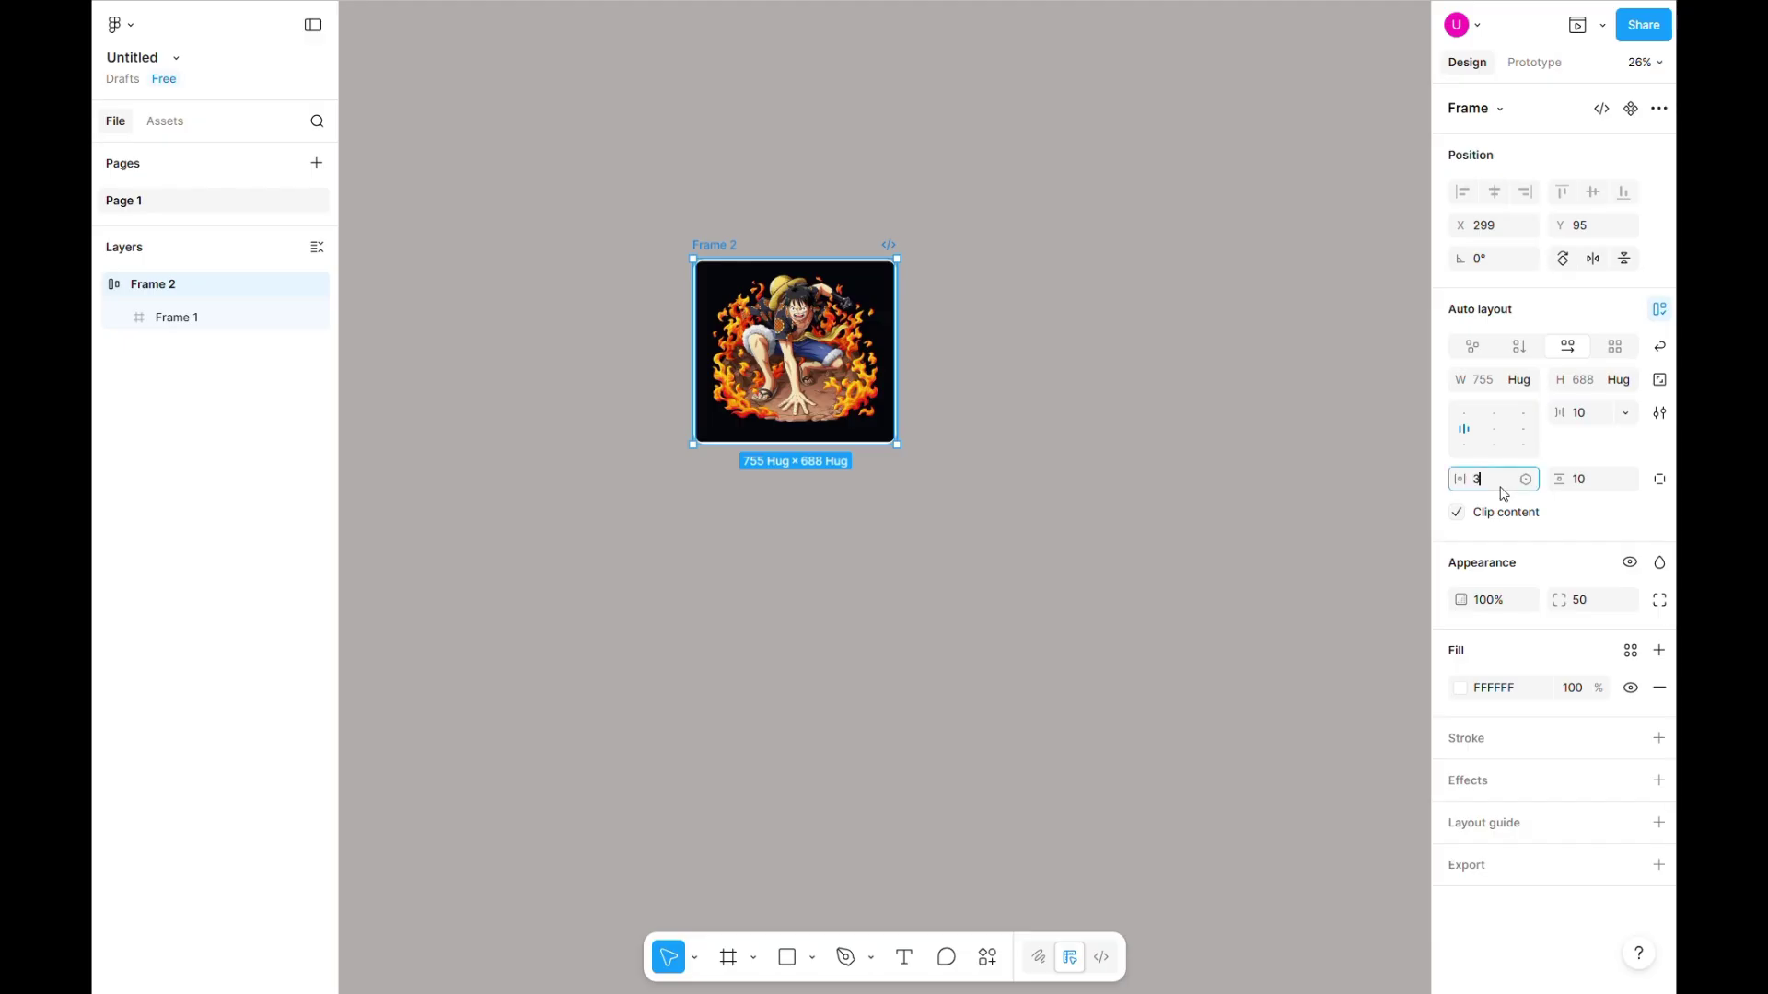
left_click(1586, 481)
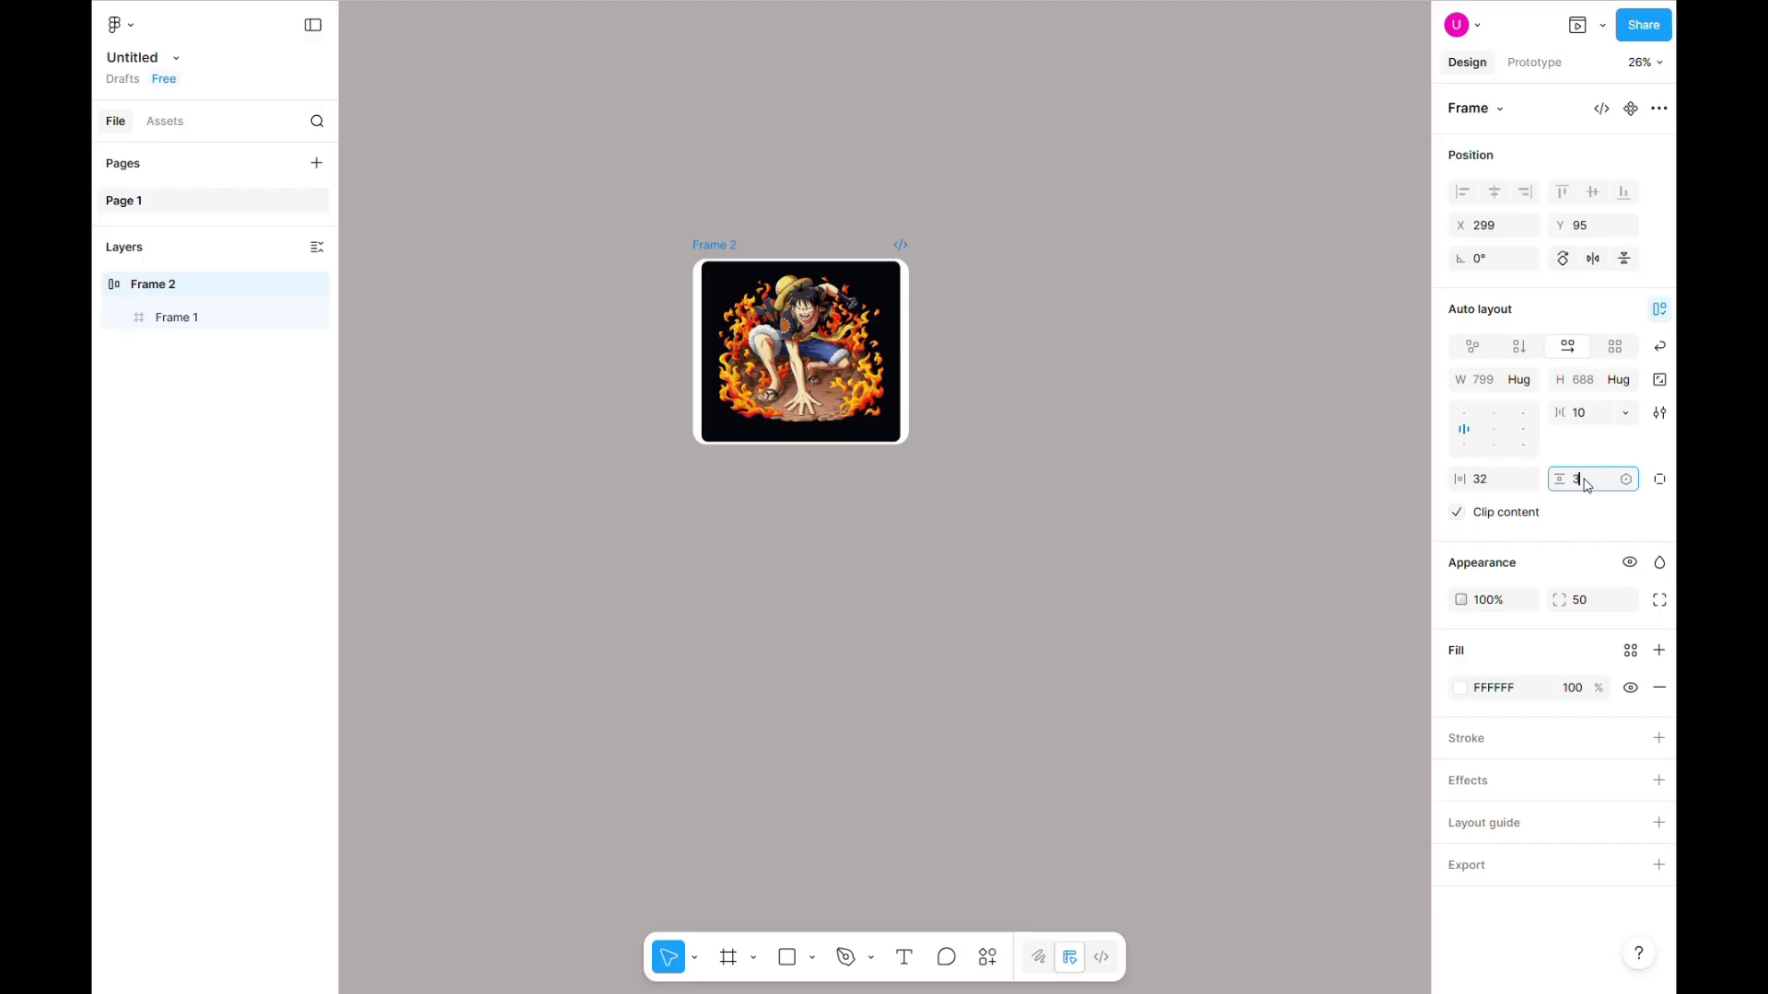
type("32")
key("Return")
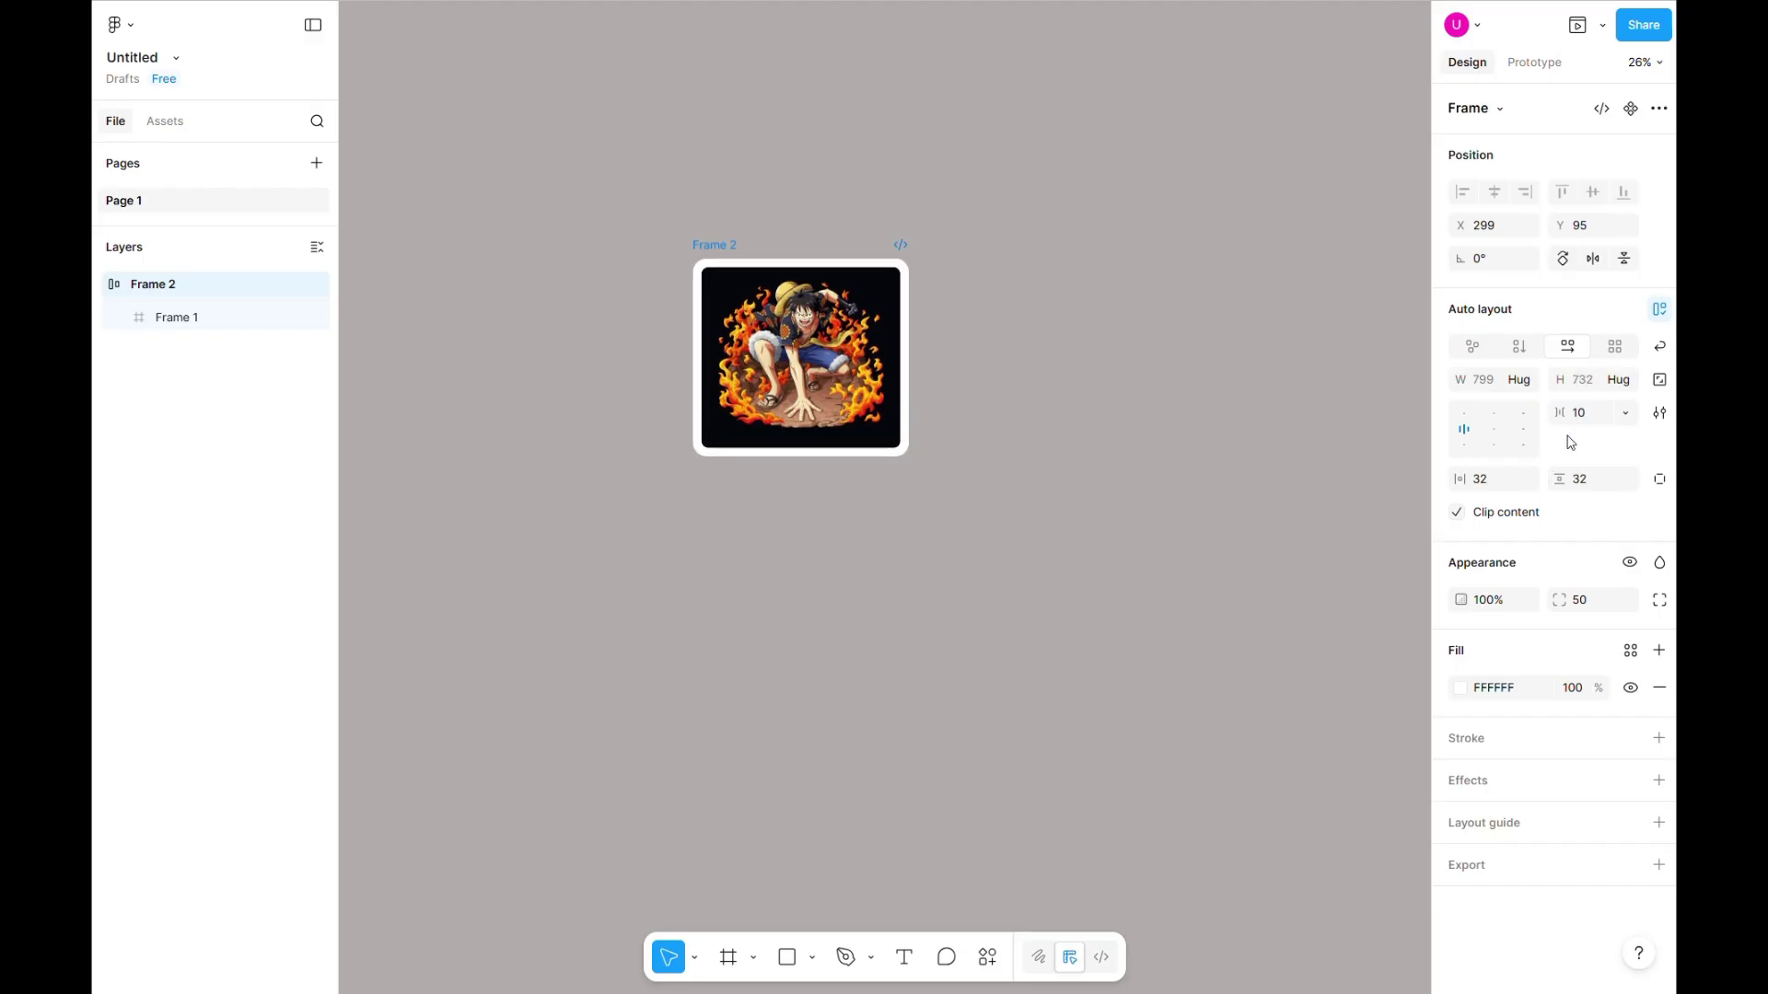
left_click(947, 466)
Rename Frame 2 as "card"
scroll(948, 466, "up", 2)
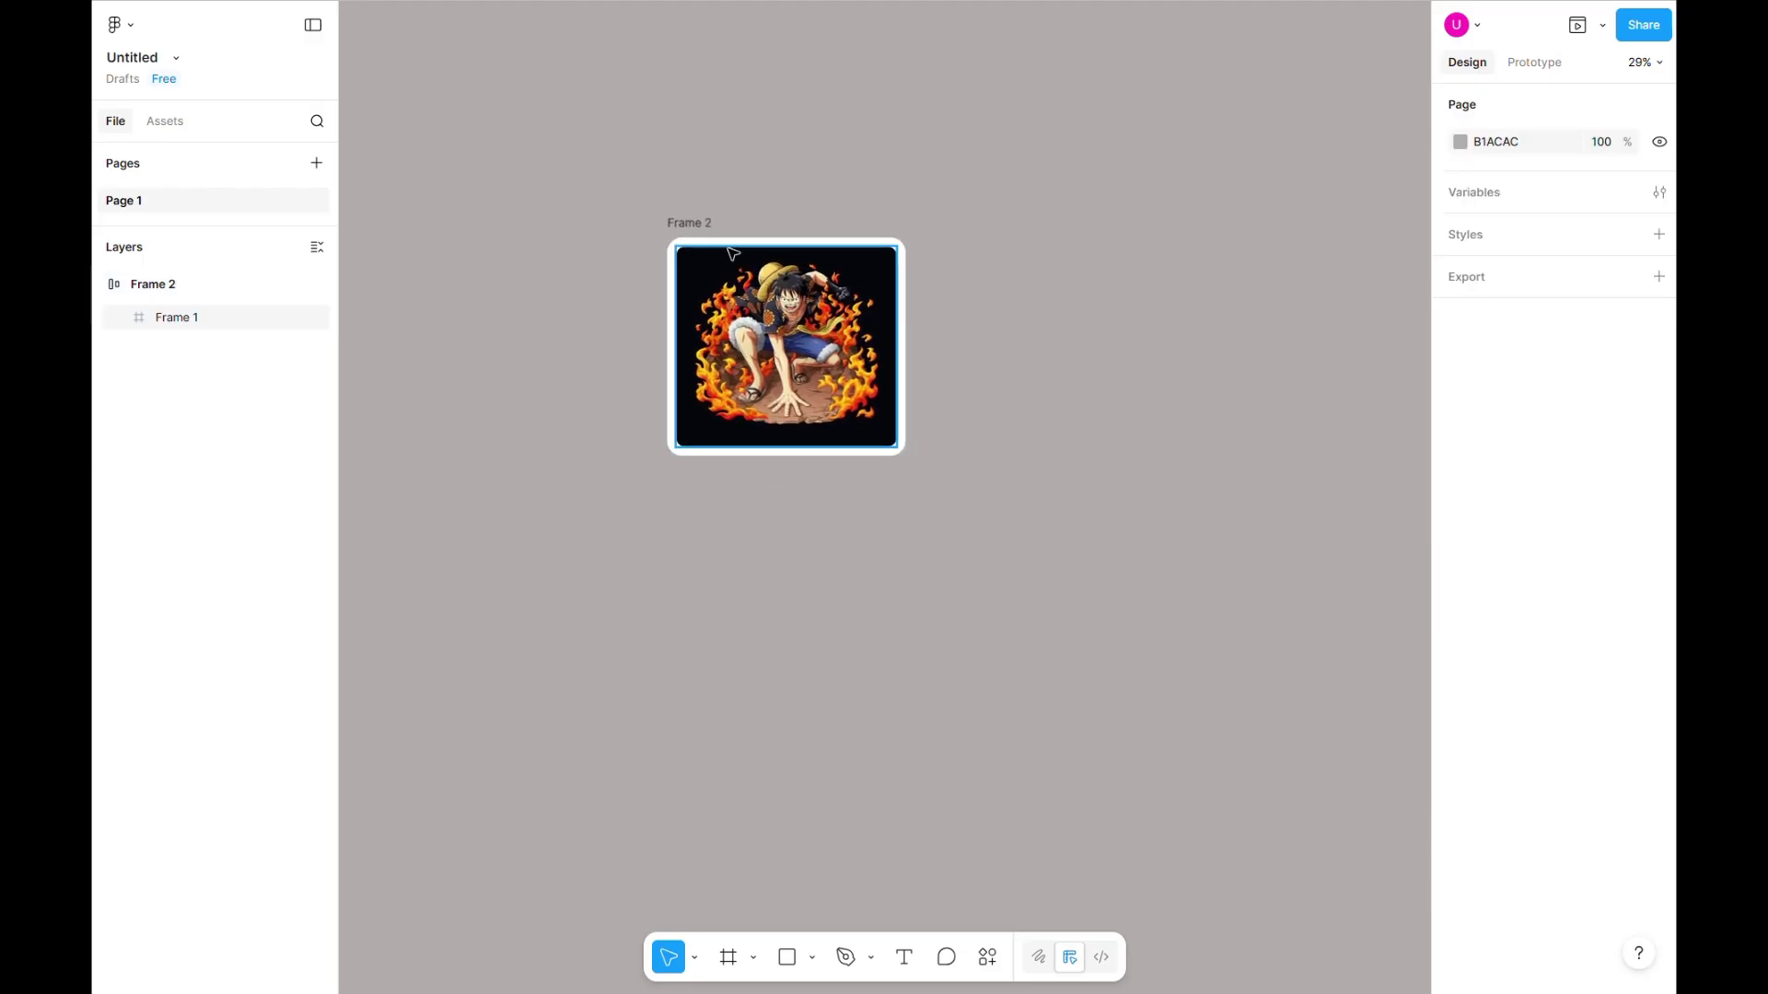
scroll(935, 327, "right", 2)
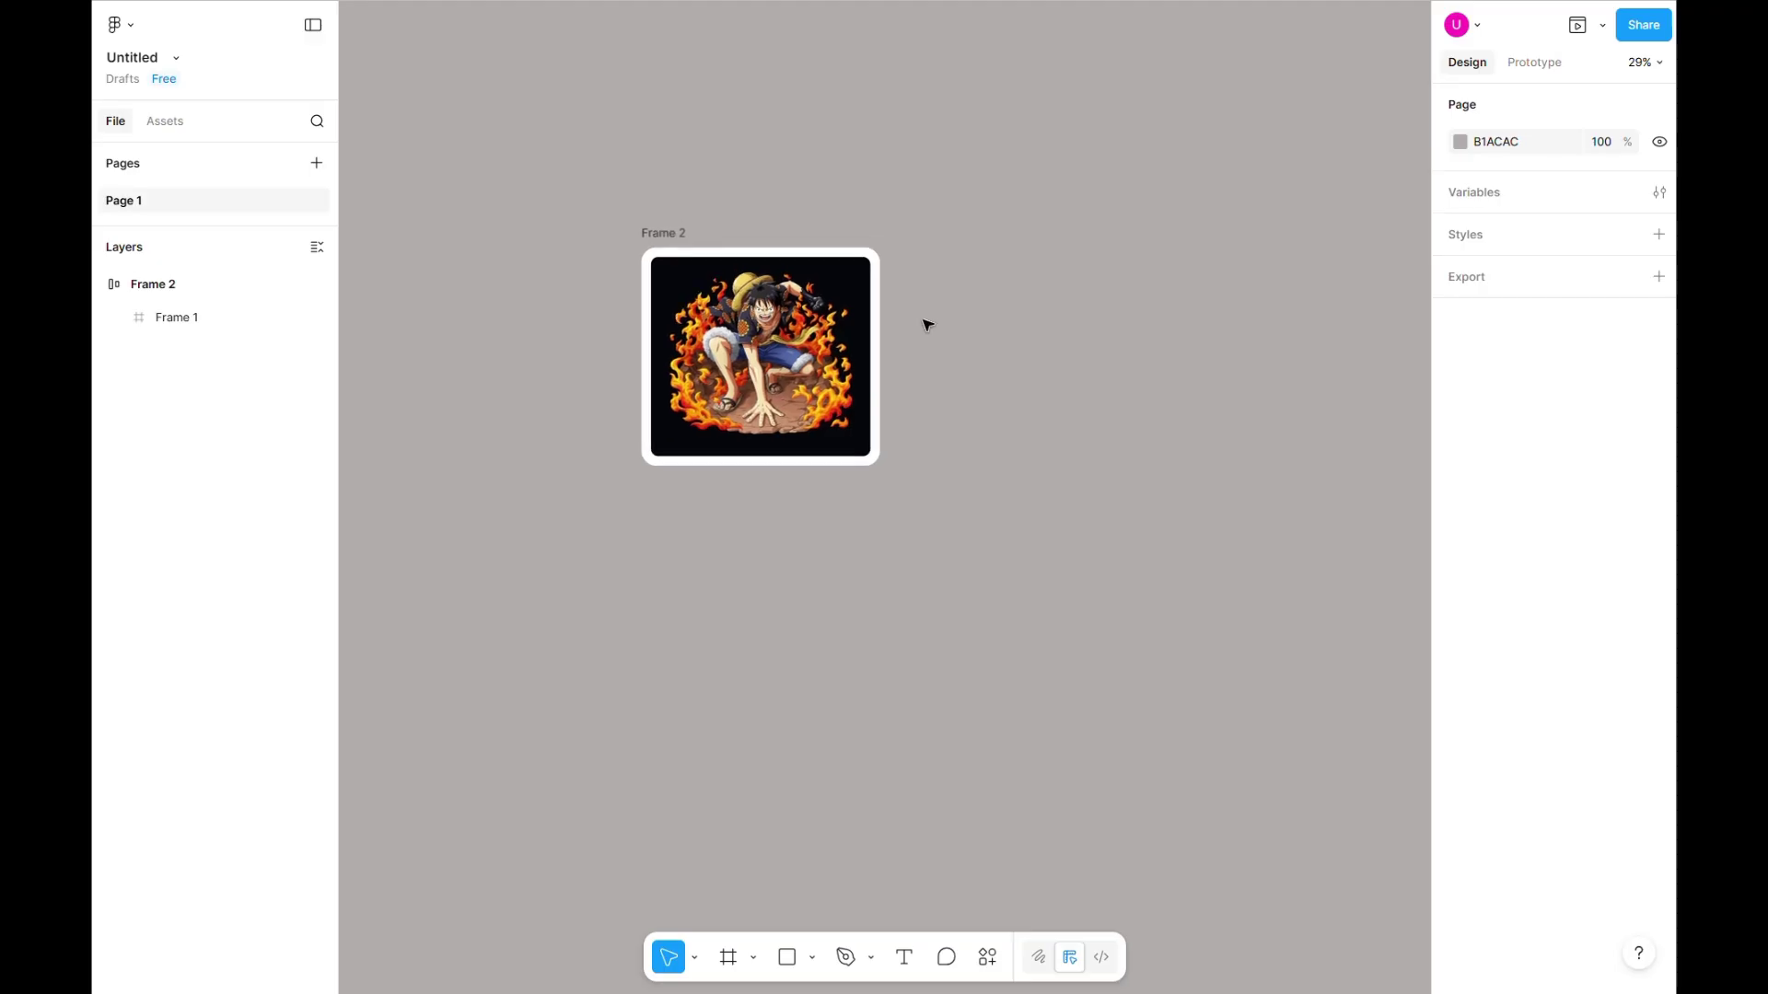
double_click(671, 234)
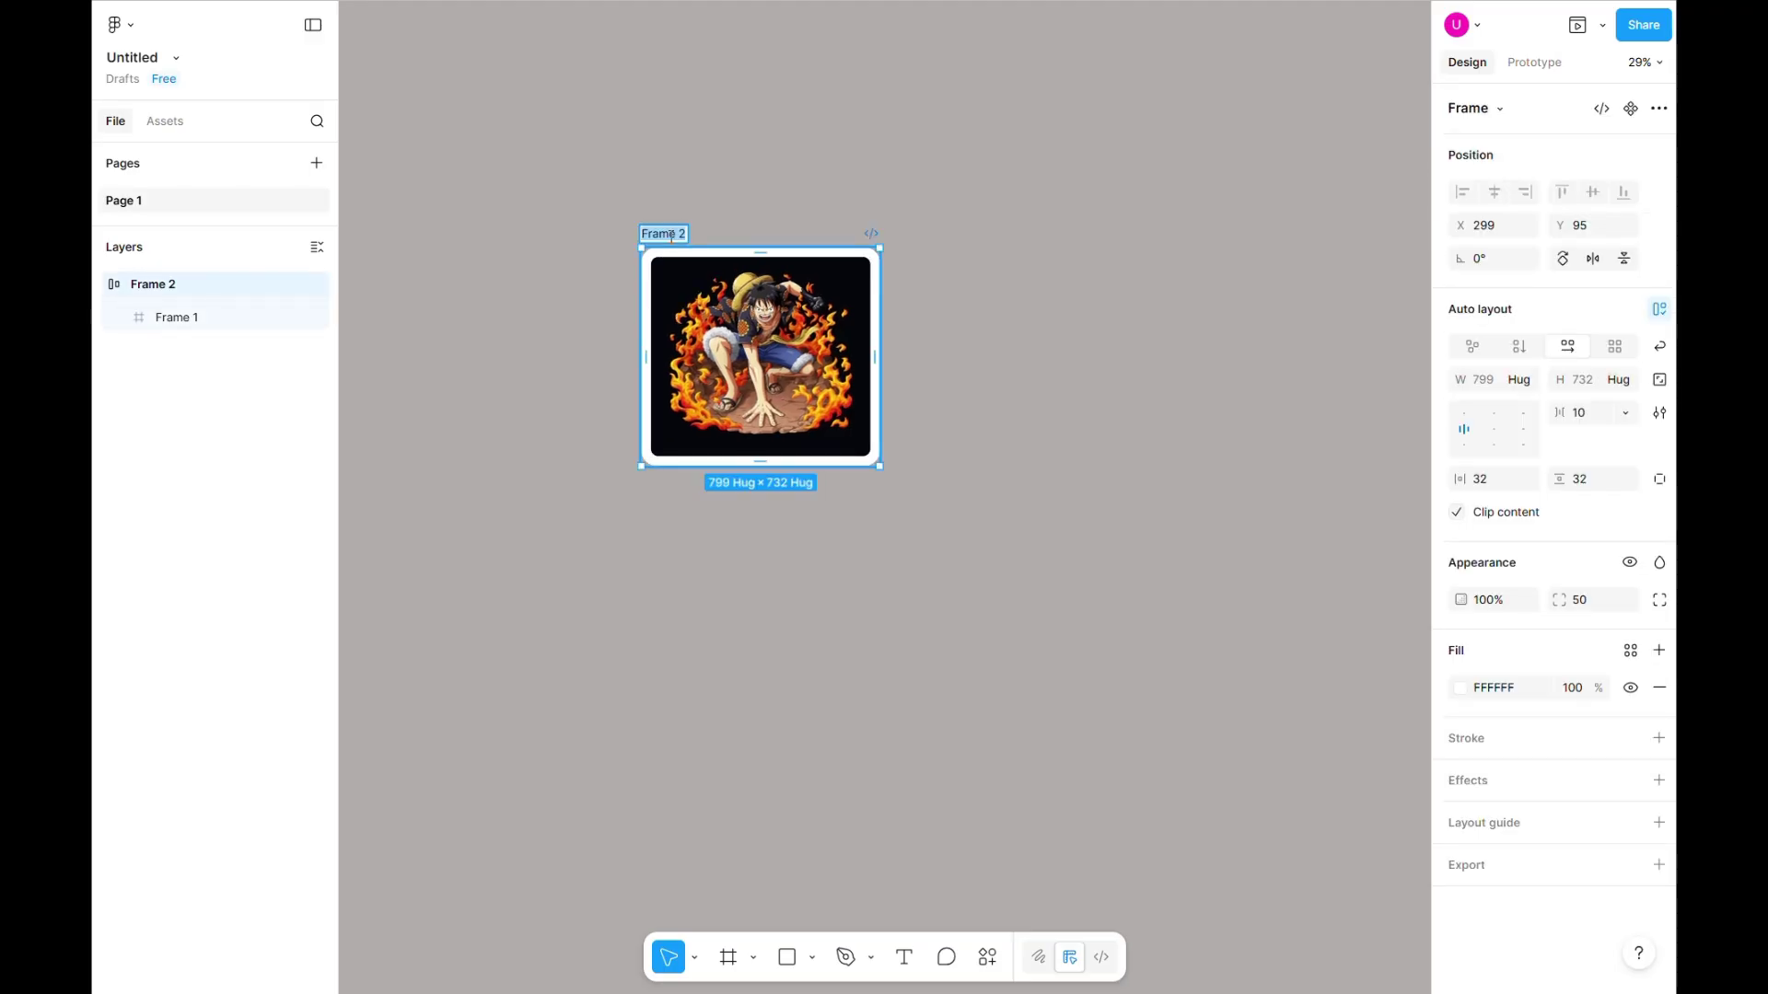
type("card")
left_click(1010, 454)
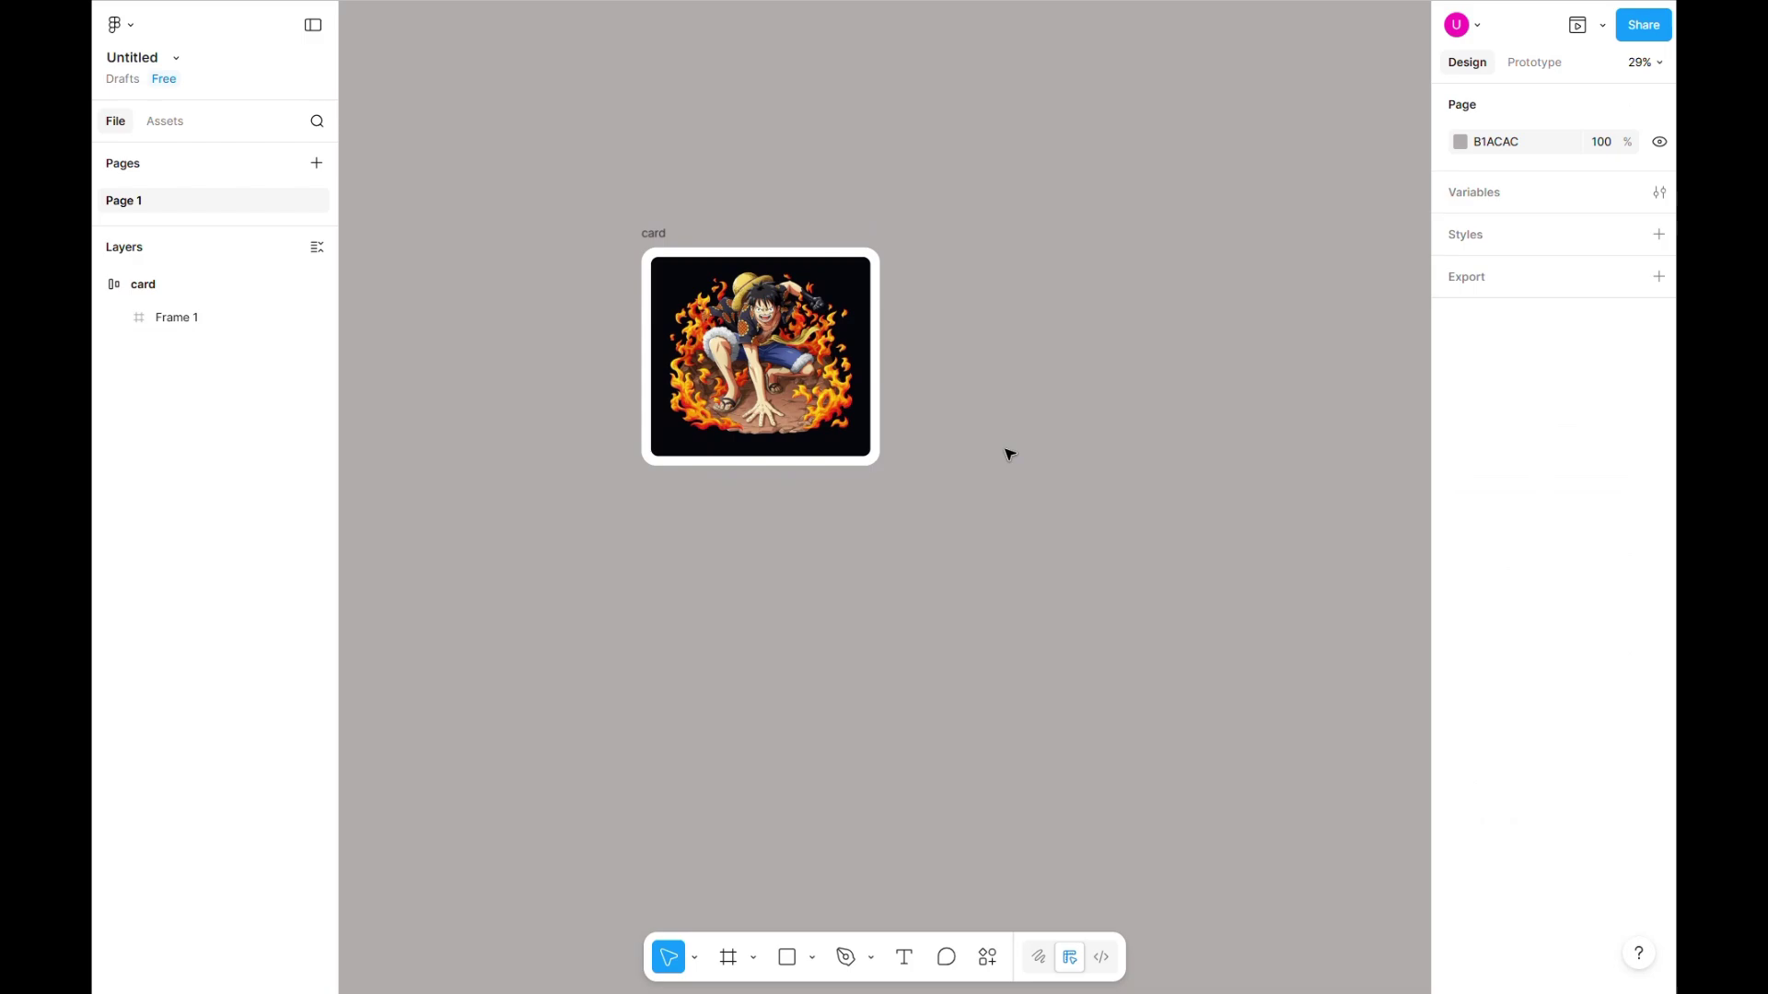
Set the gap between items in the card's auto layout to 32
left_click(651, 239)
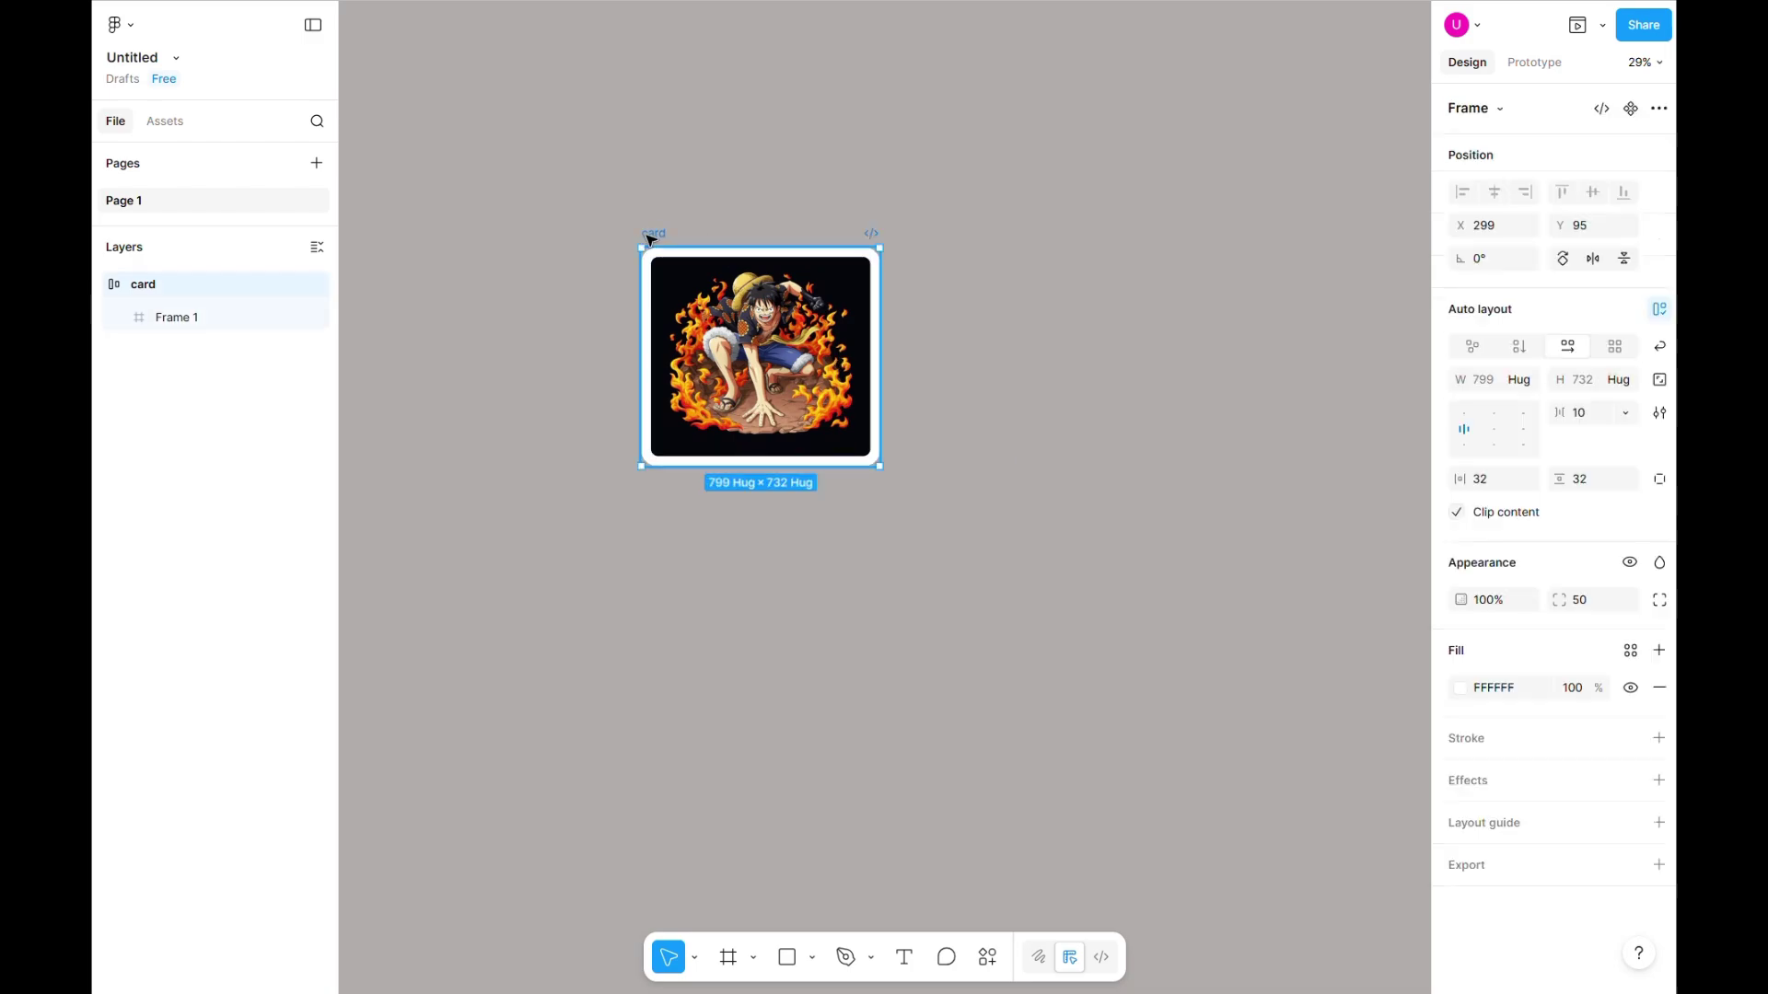
left_click(1600, 423)
type("32")
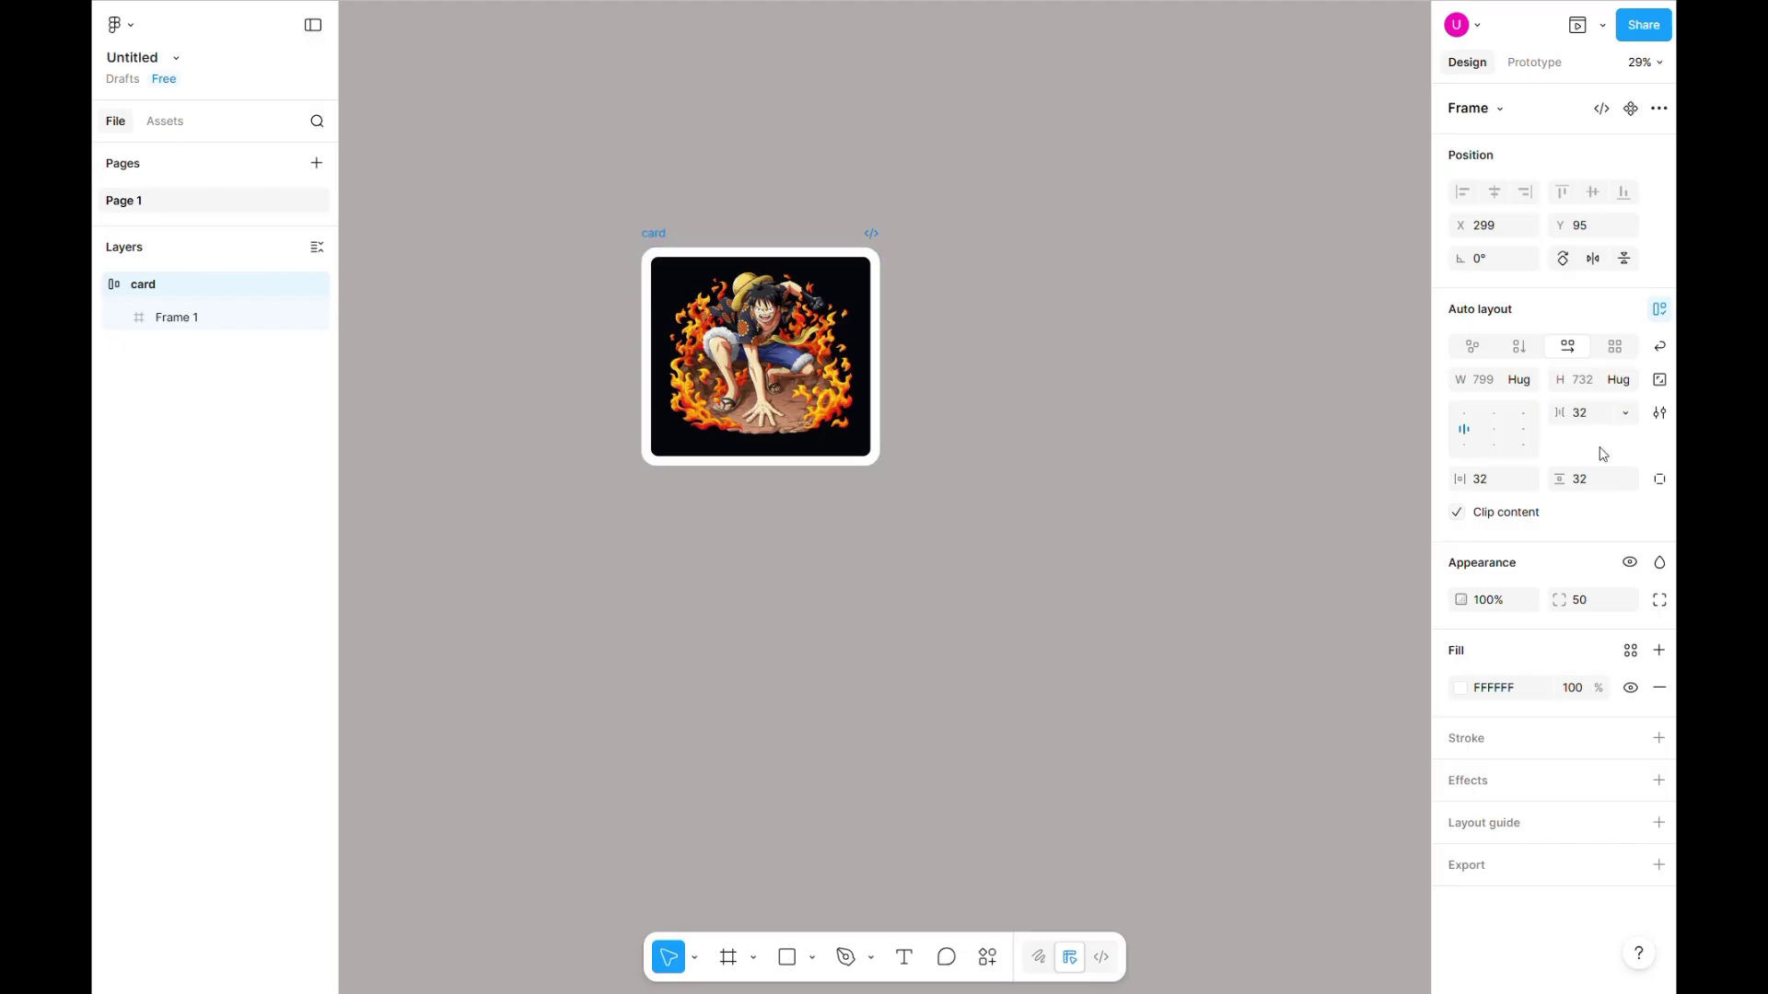
left_click(1176, 436)
Add a text layer reading "Monkey D Luffy" on the empty canvas beside the card
key("t")
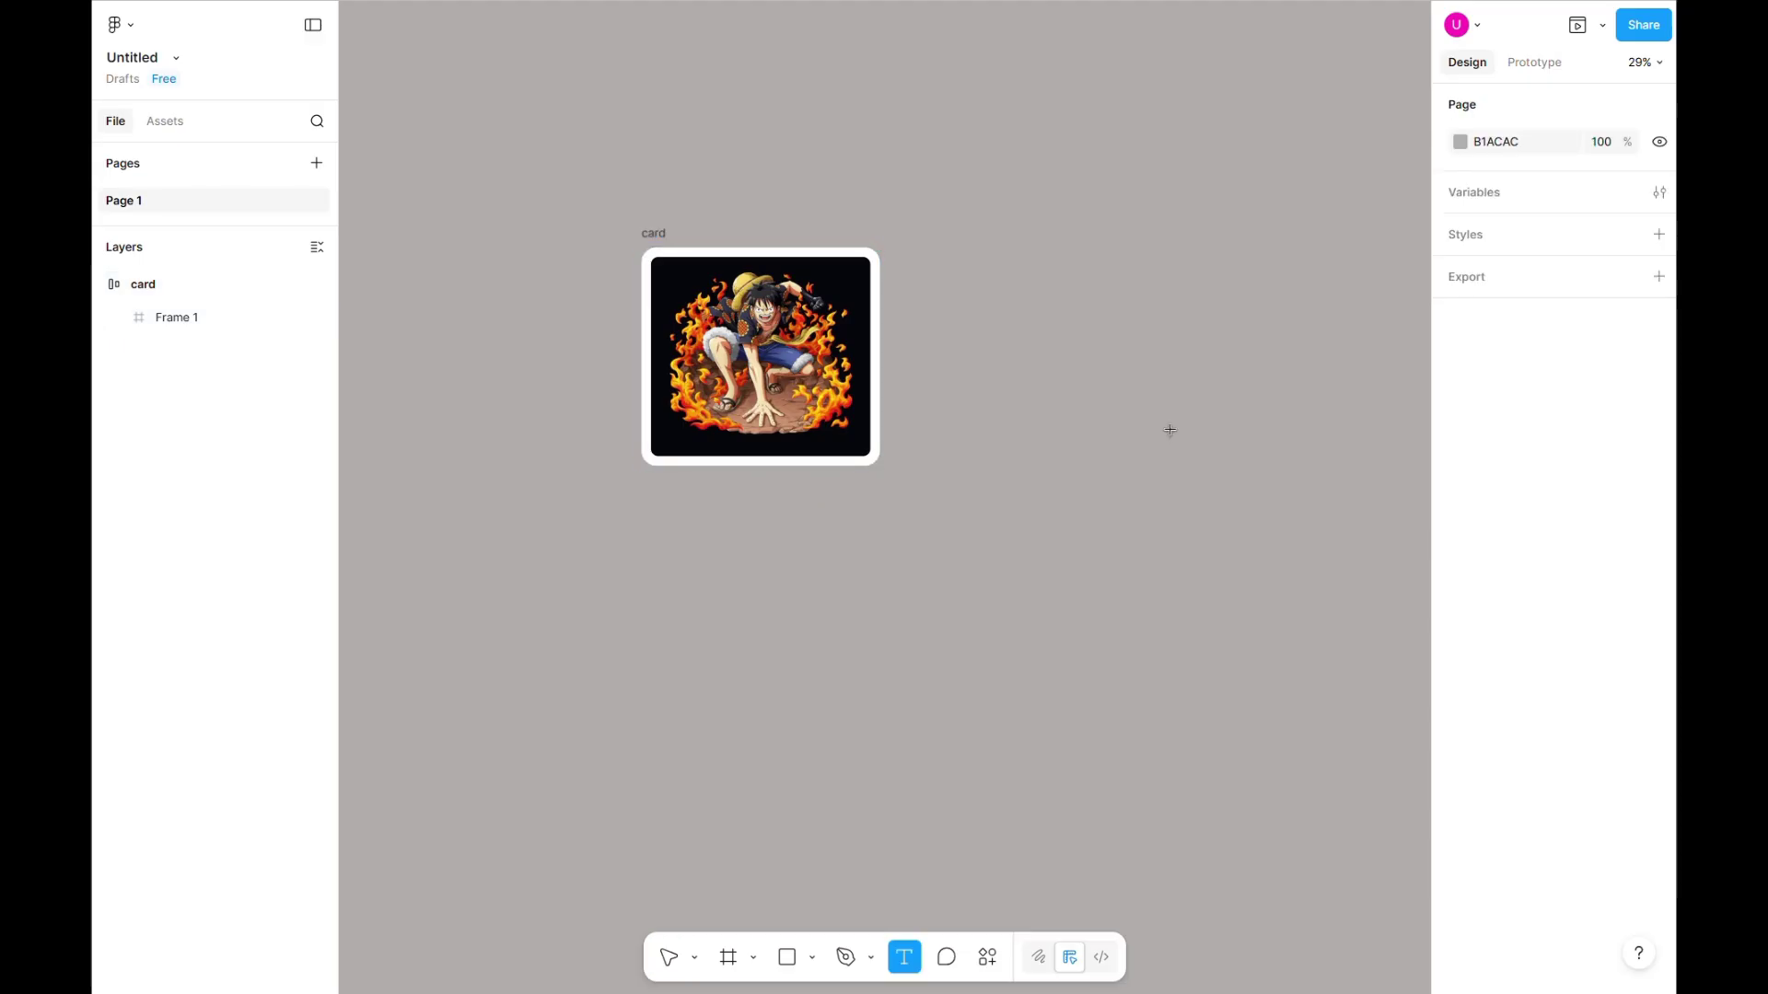
left_click(1000, 336)
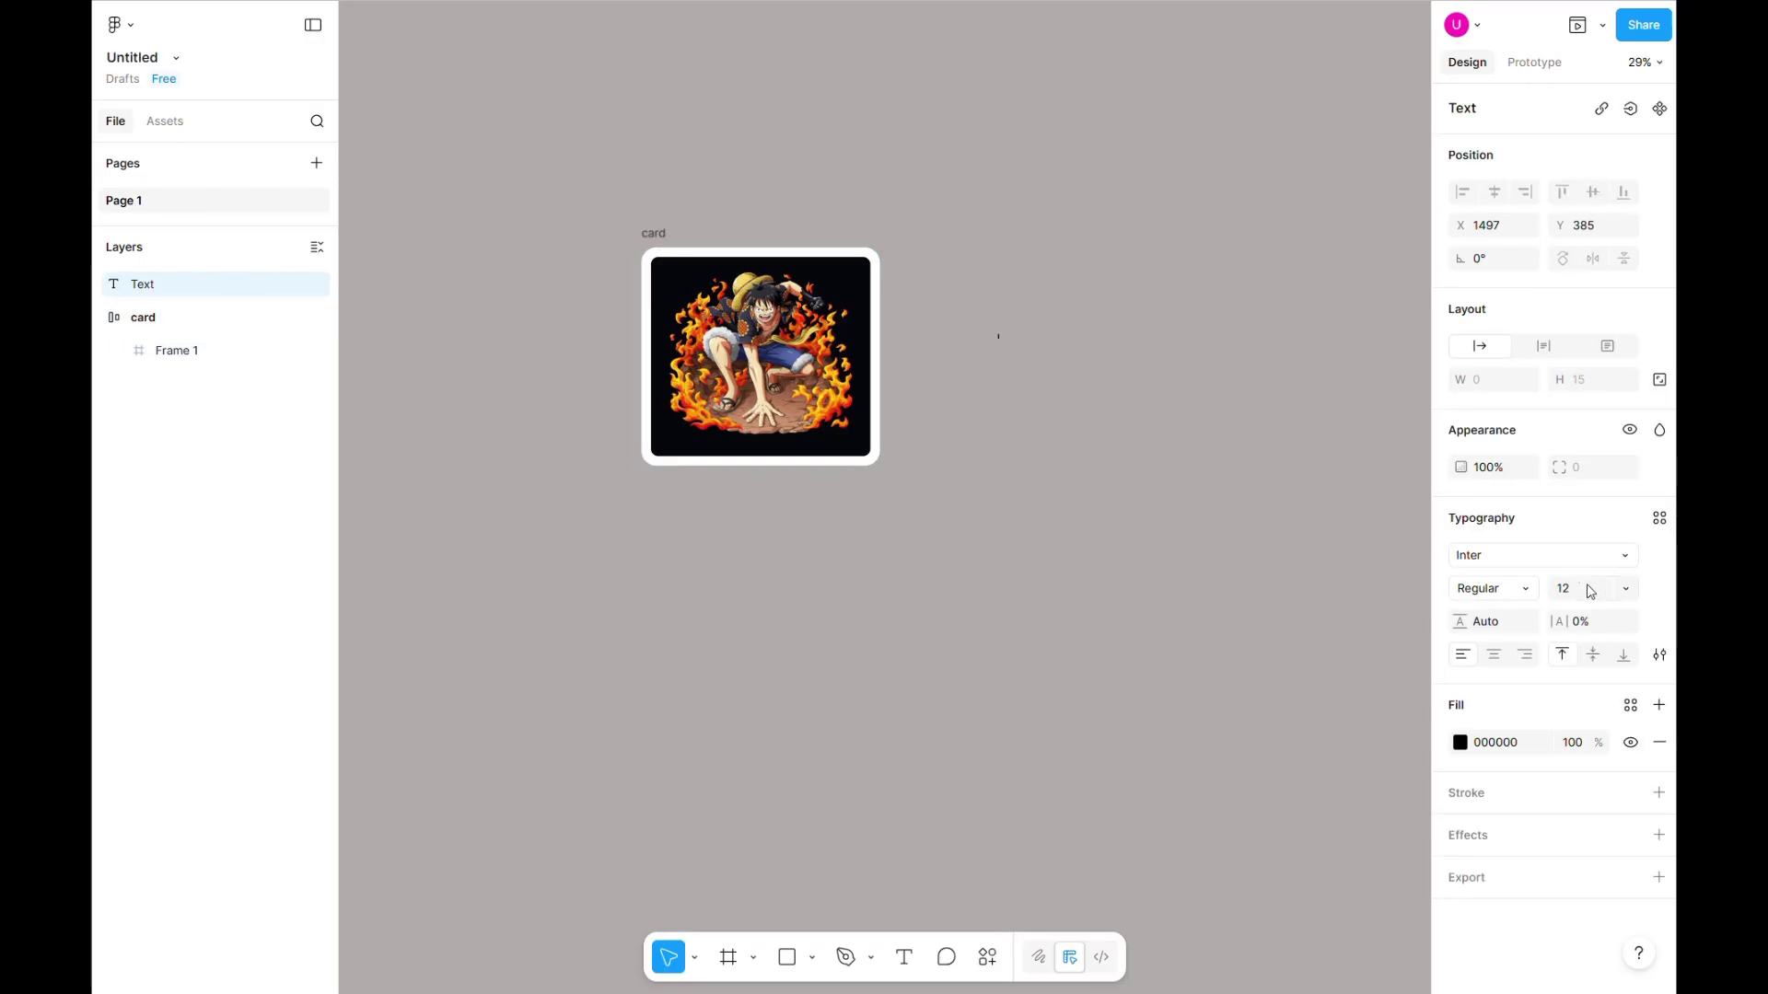
key("Caps_Lock")
type("M")
key("Caps_Lock")
type("o")
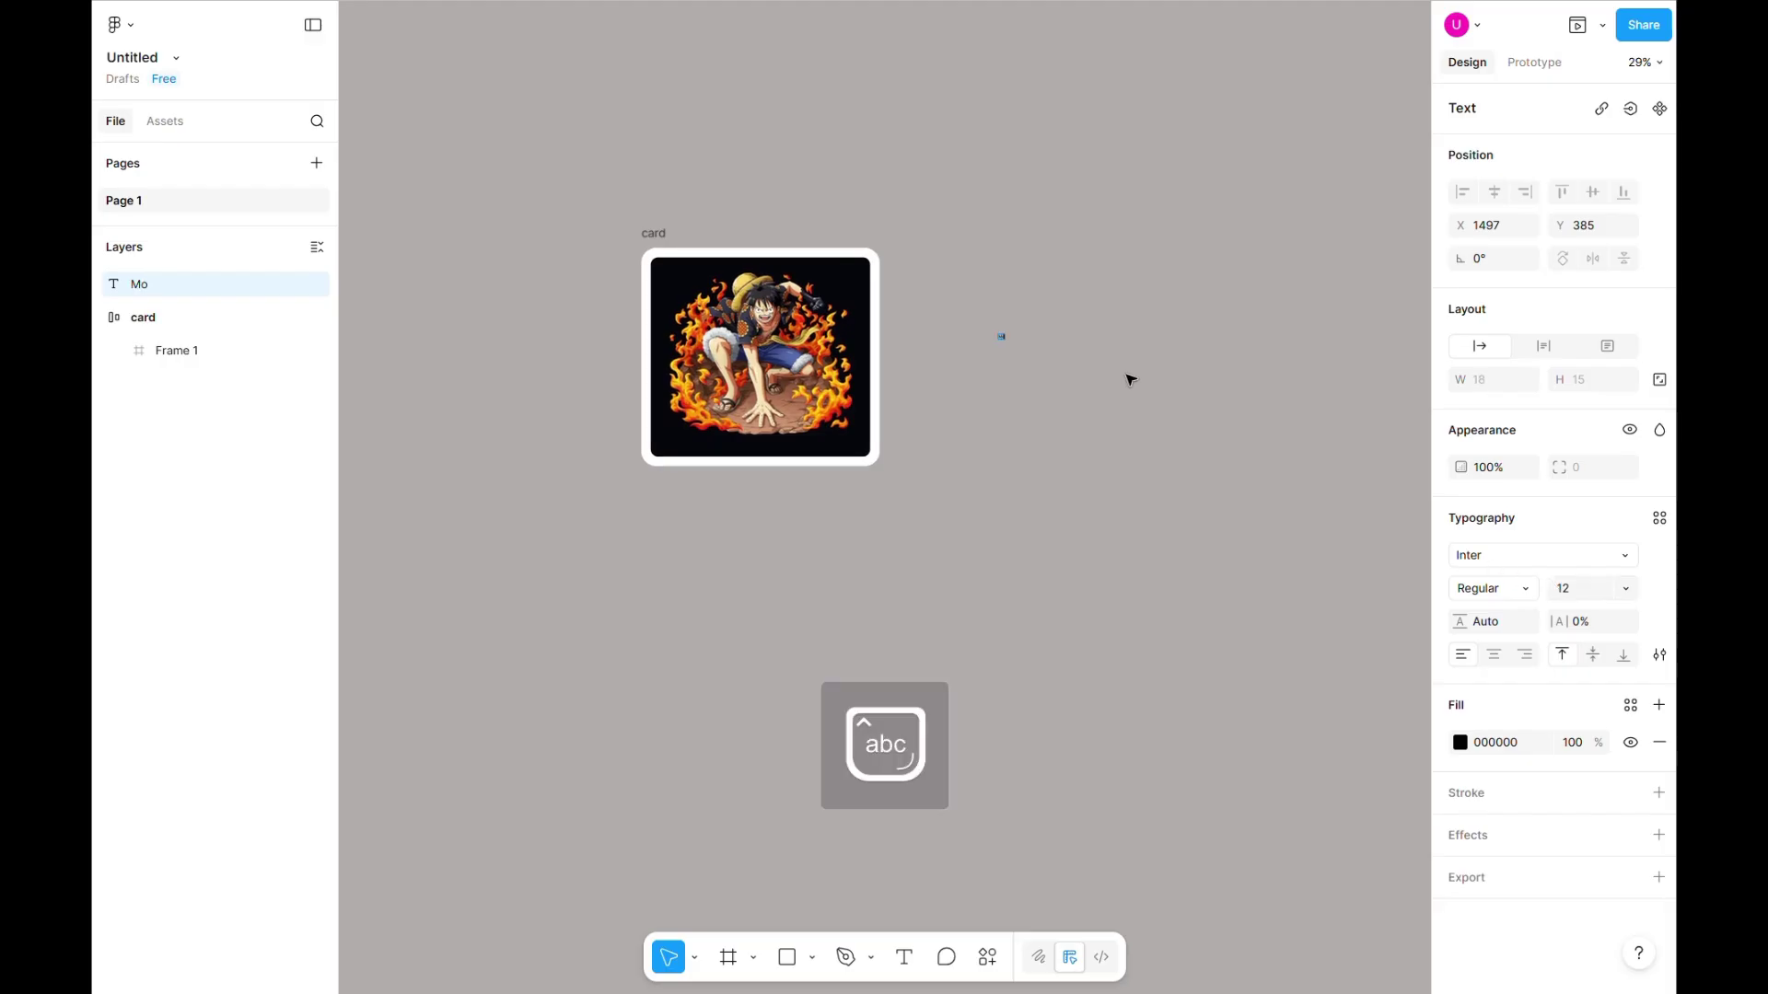
type("nkey")
key("Caps_Lock")
type("D")
key("Caps_Lock")
key("Caps_Lock")
type("L")
key("Caps_Lock")
type("uffy")
key("Escape")
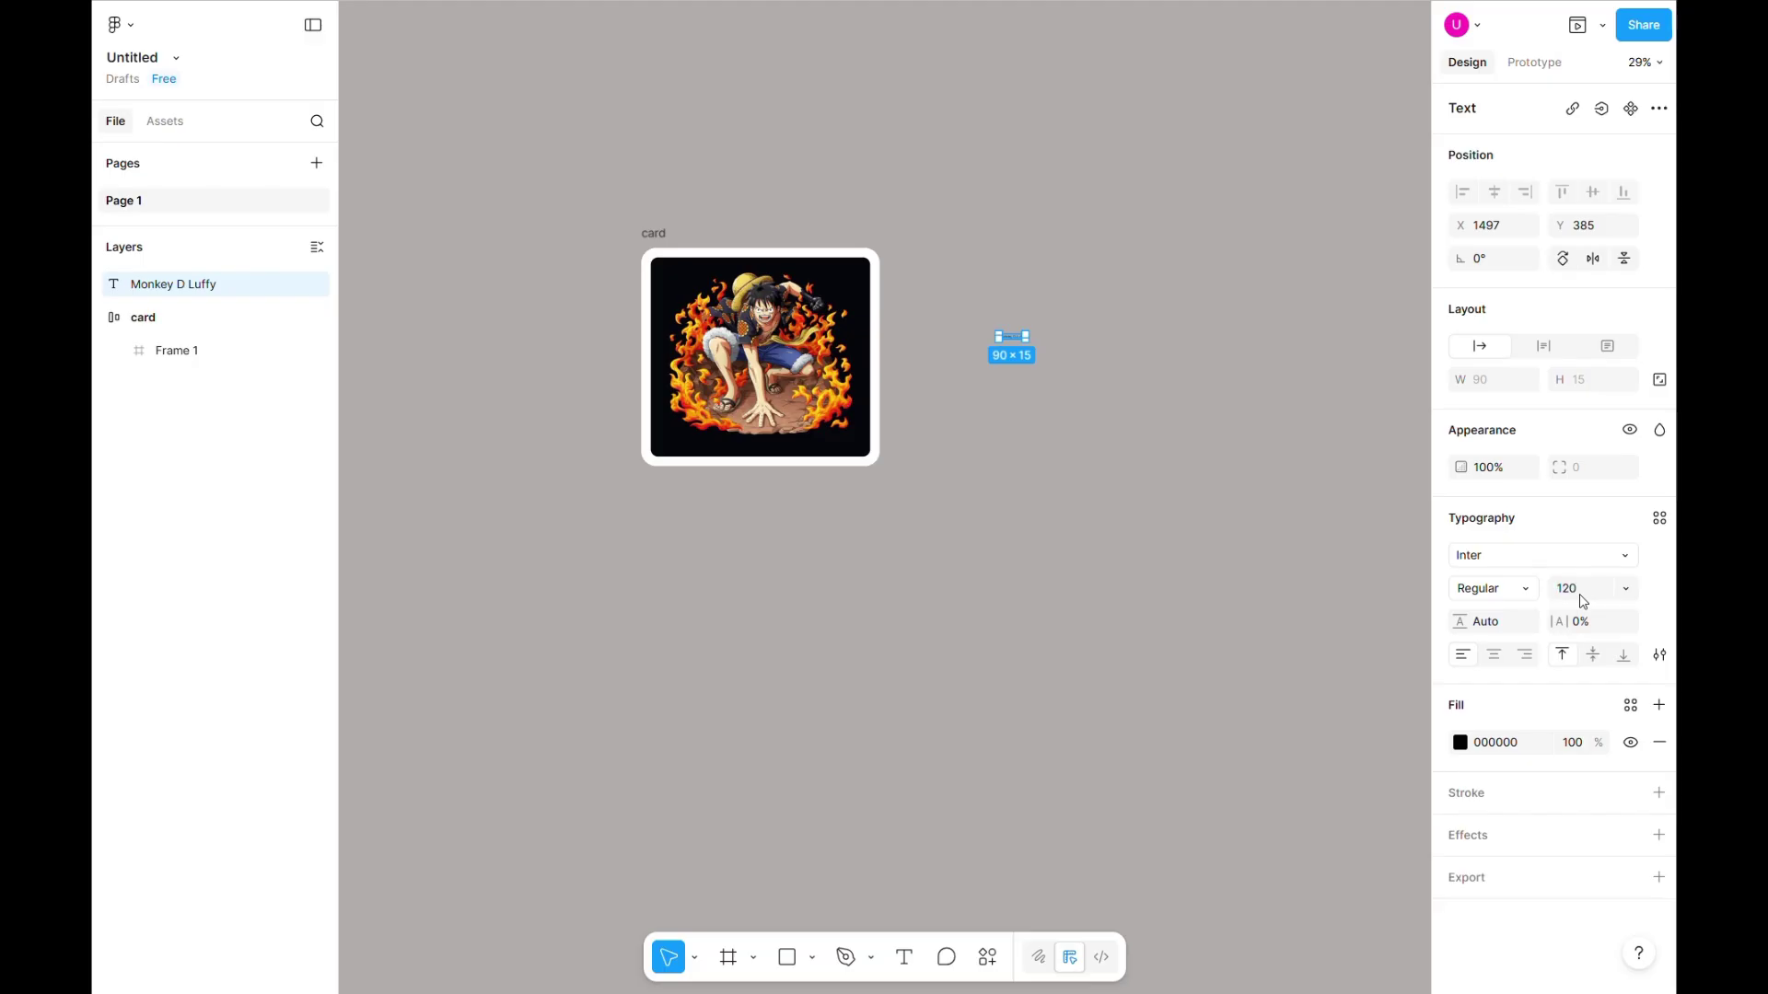
Format the "Monkey D Luffy" text as Roboto SemiBold at size 120
key("Return")
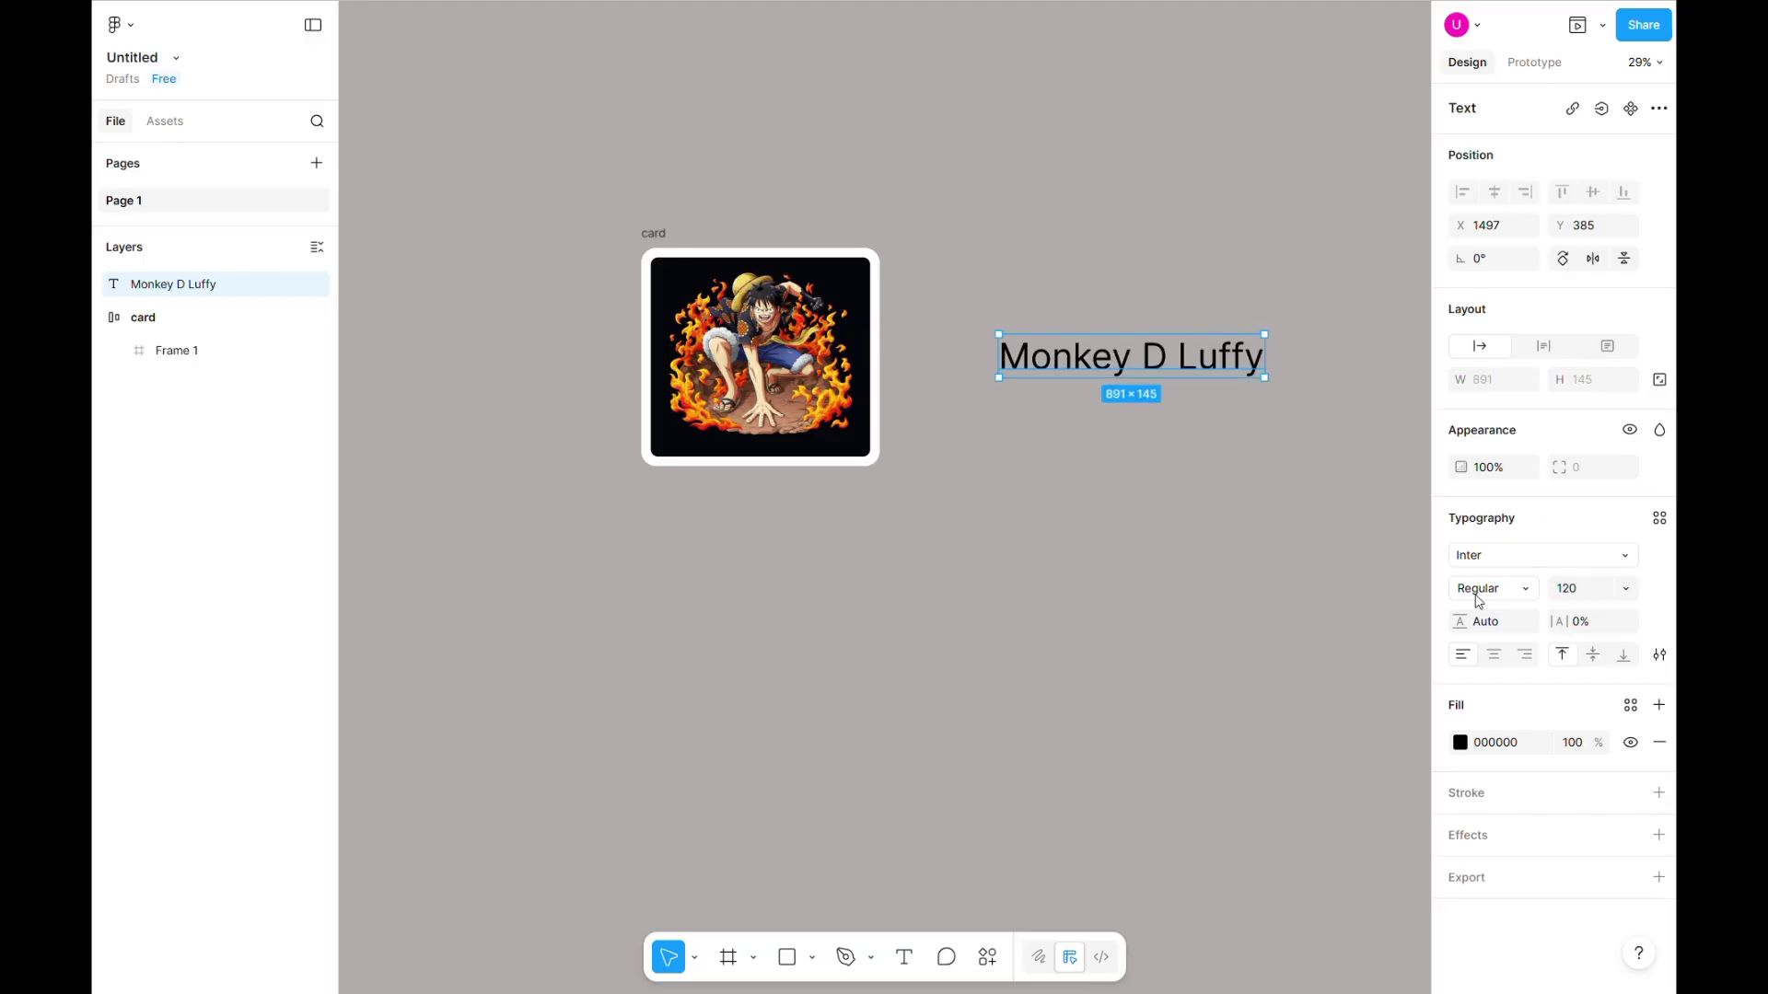
left_click(1501, 559)
key("Caps_Lock")
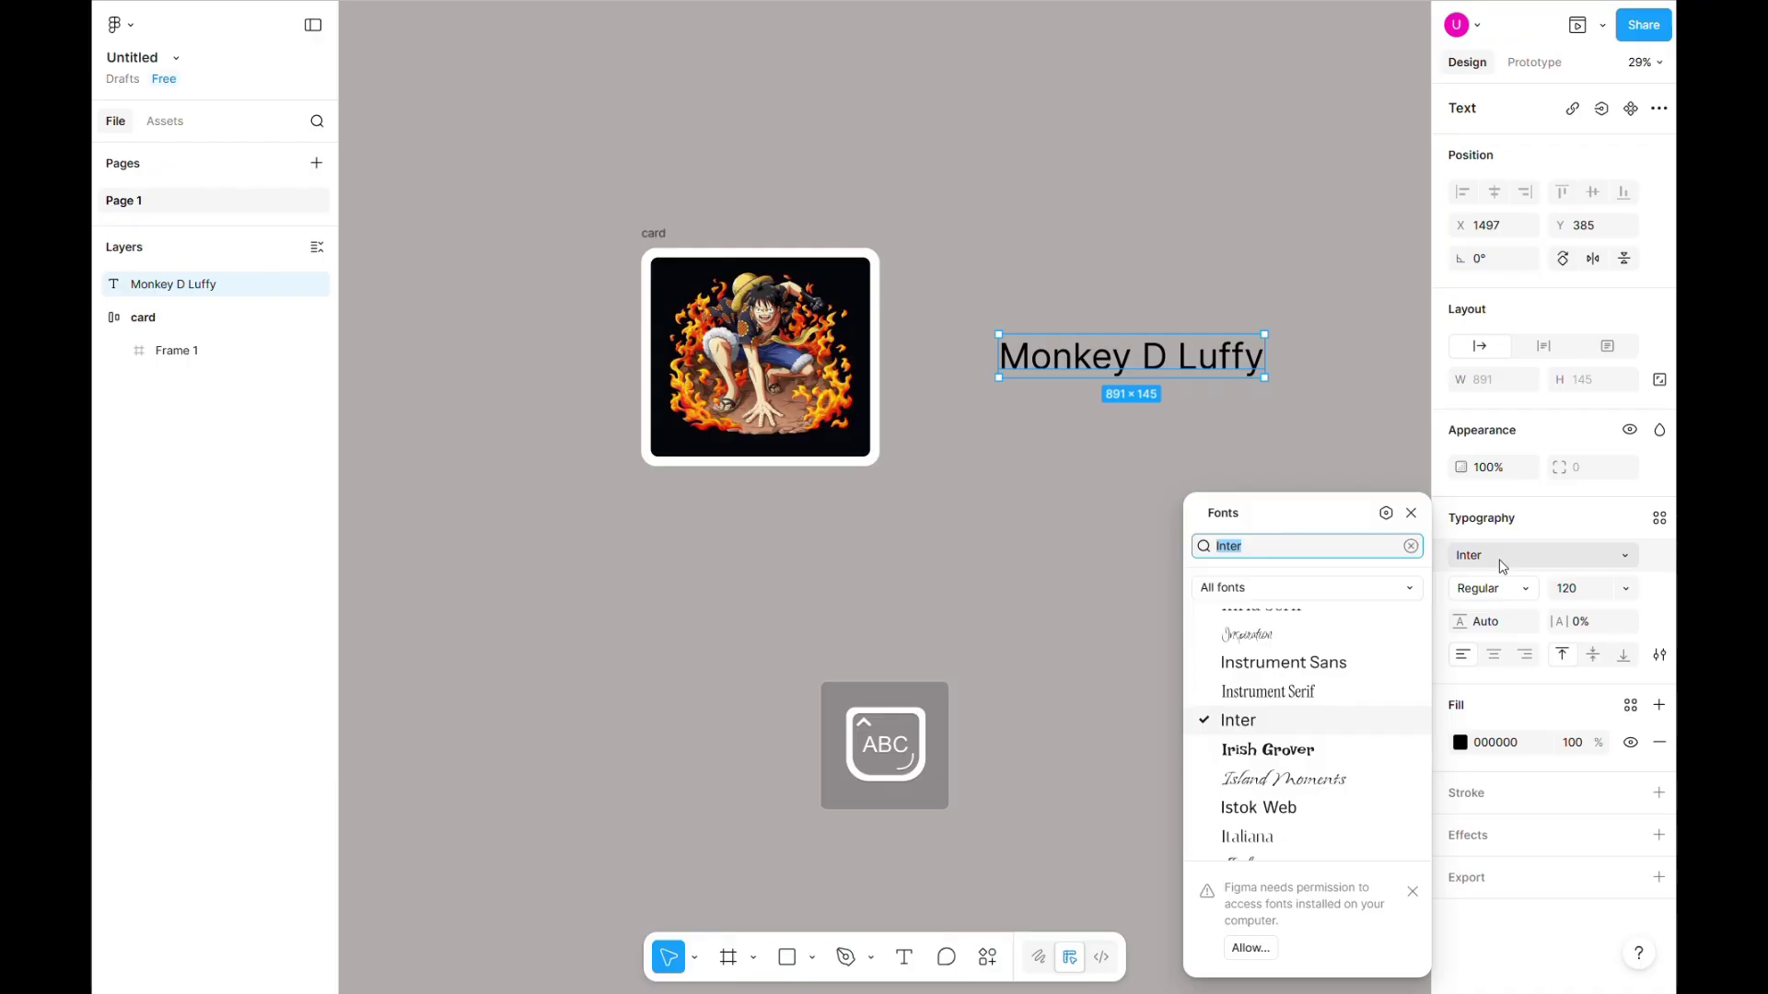
type("R")
key("Caps_Lock")
type("obo")
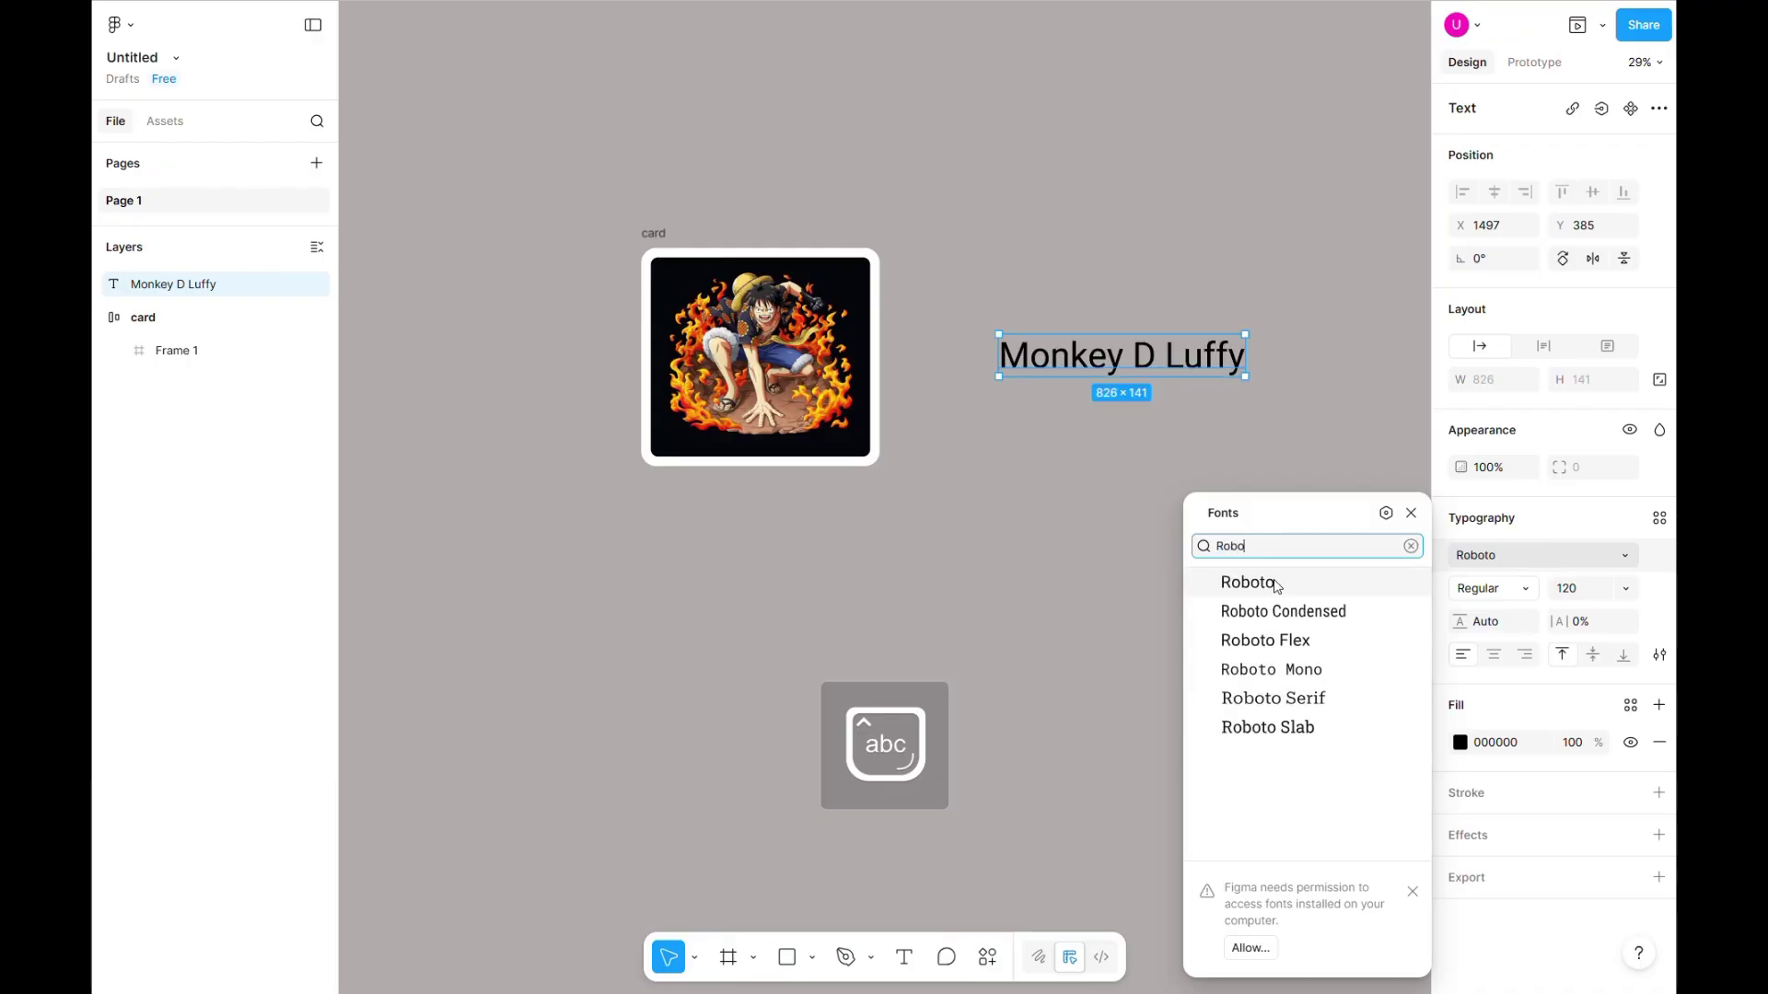
left_click(1272, 580)
left_click(1492, 591)
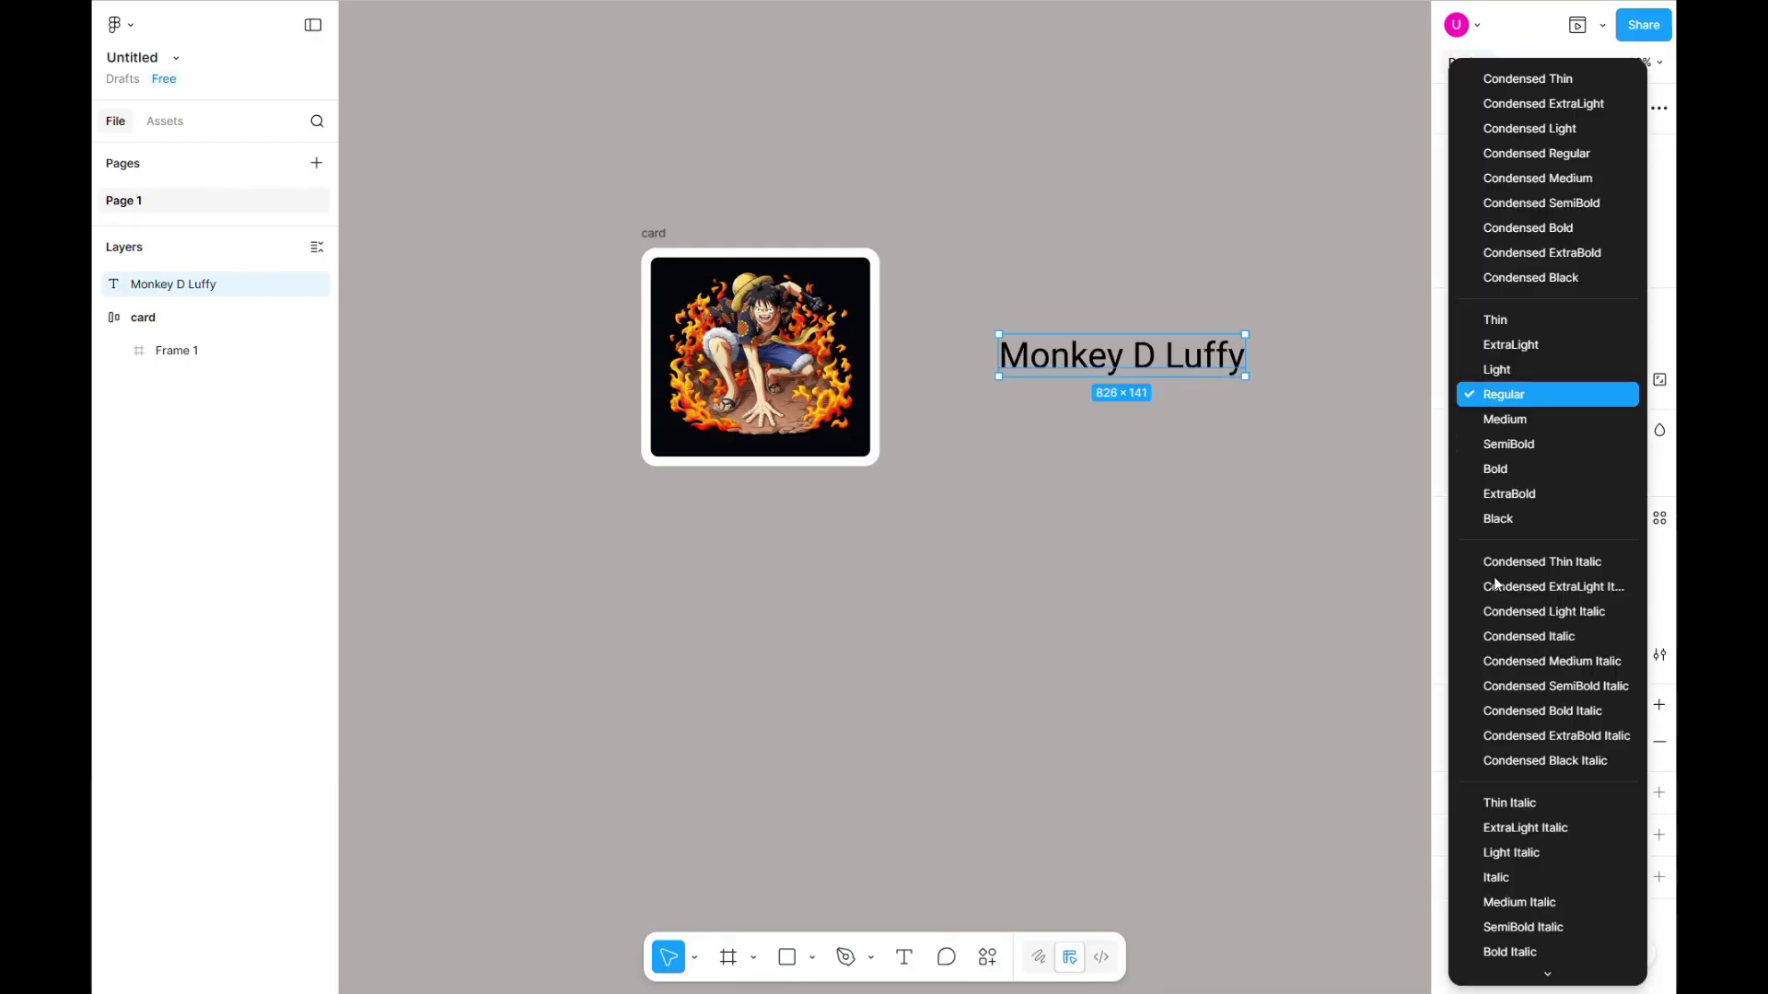
left_click(1515, 446)
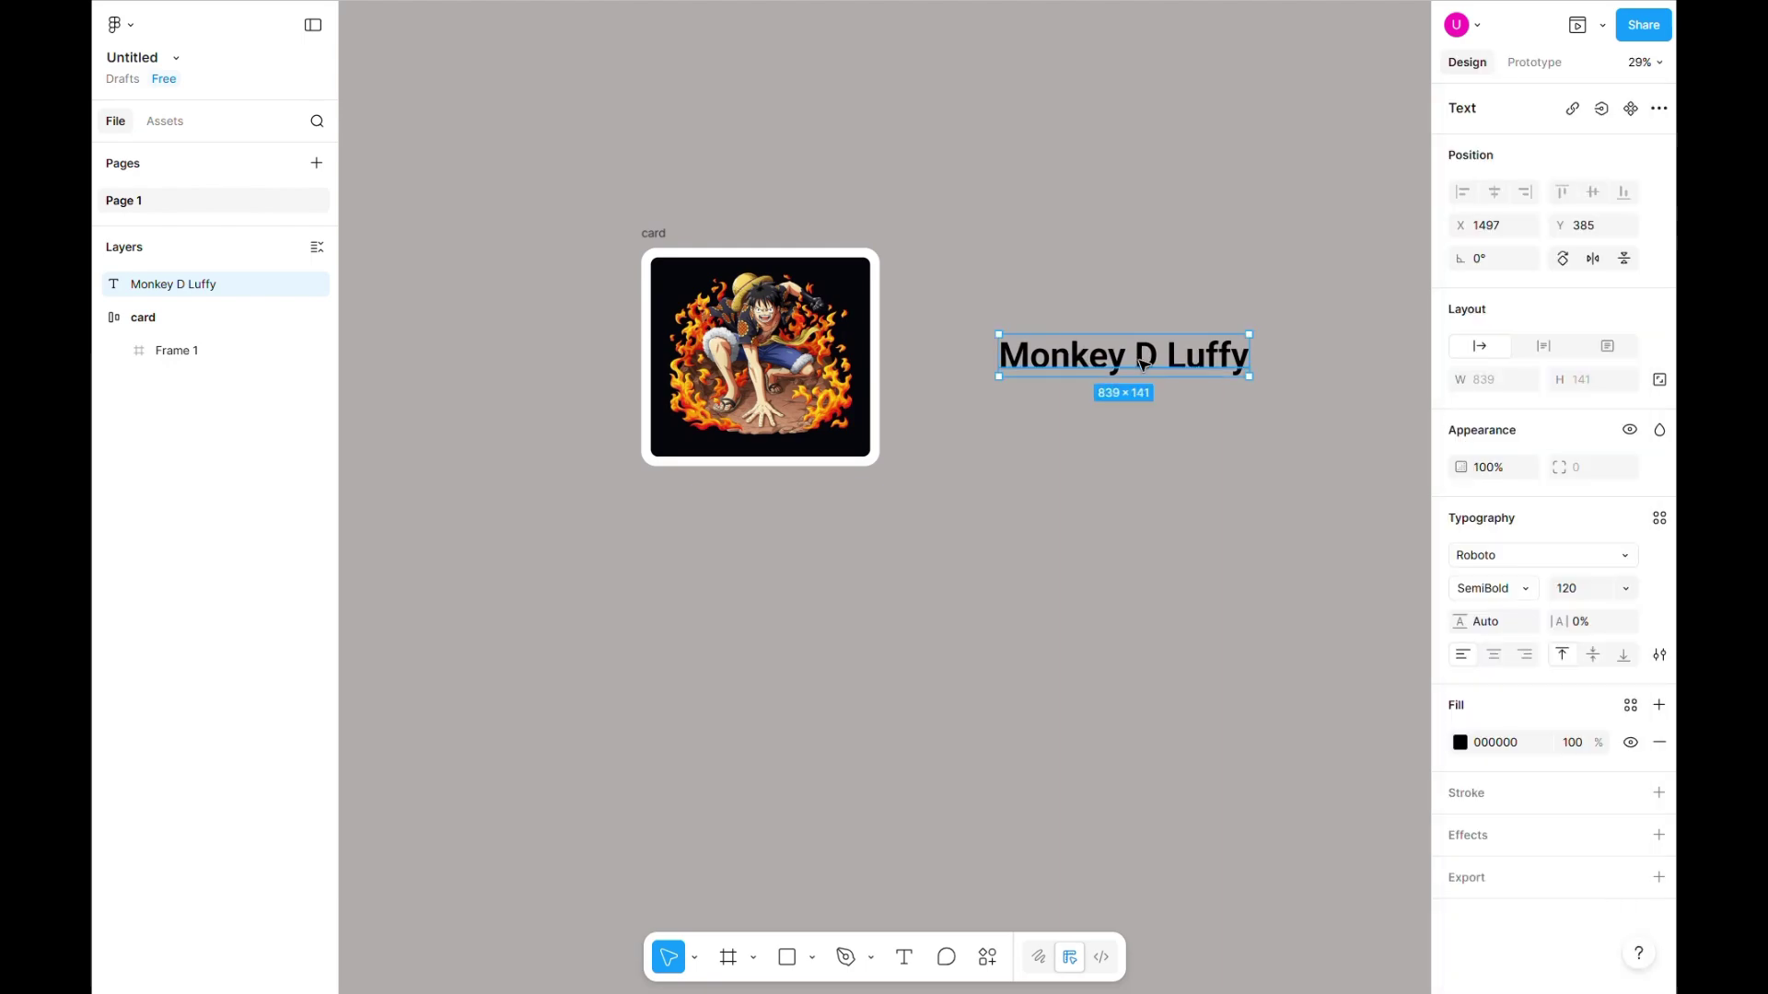
Move the "Monkey D Luffy" text into the card and switch the card's auto layout to vertical, placing the name below the image
left_click_drag(1141, 365, 793, 426)
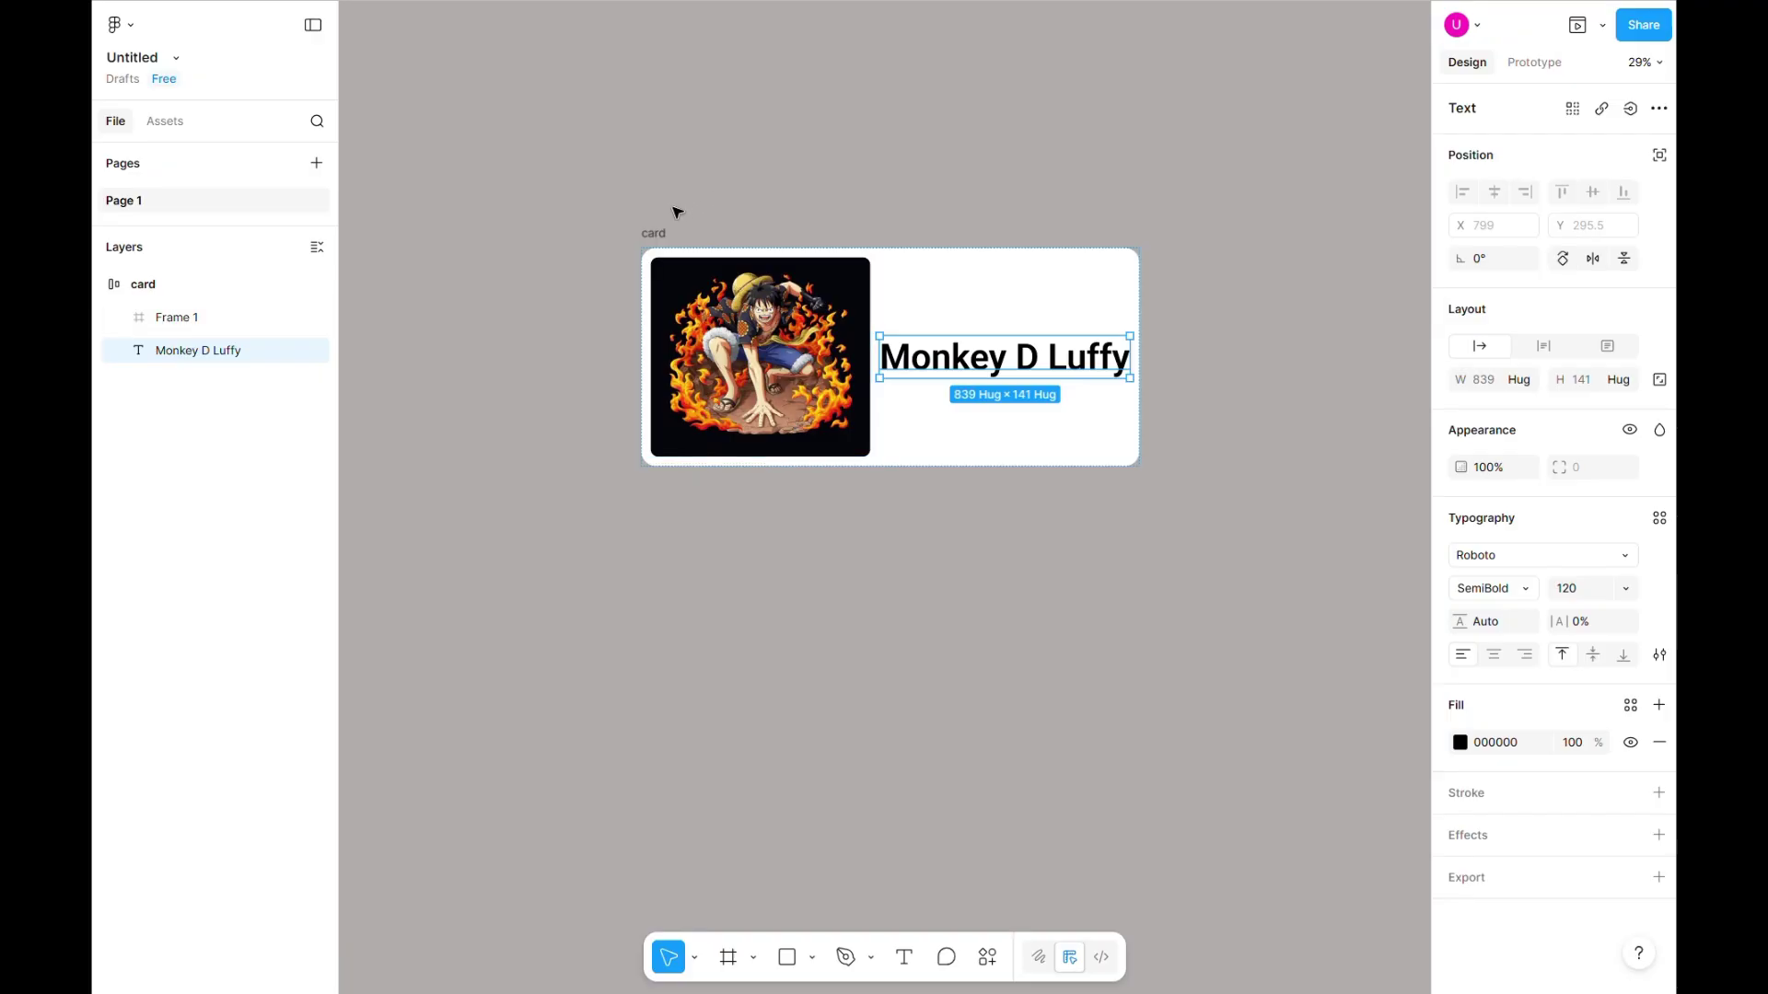
left_click(658, 232)
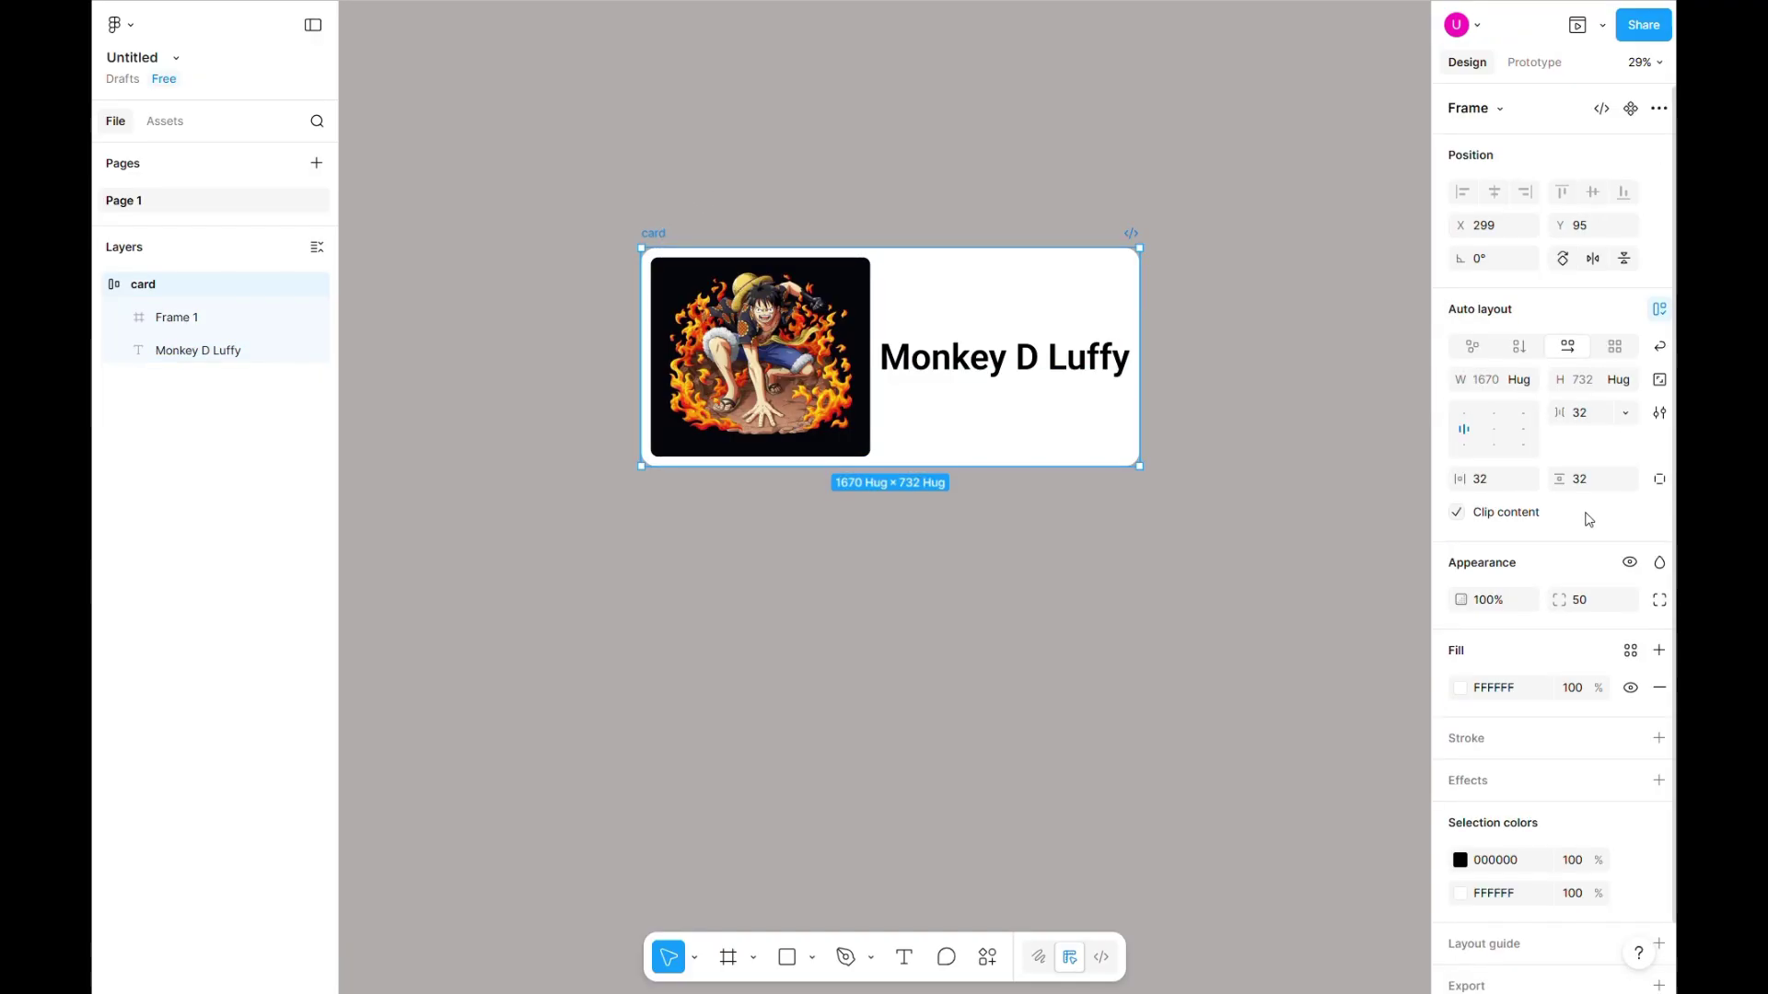
left_click(1519, 346)
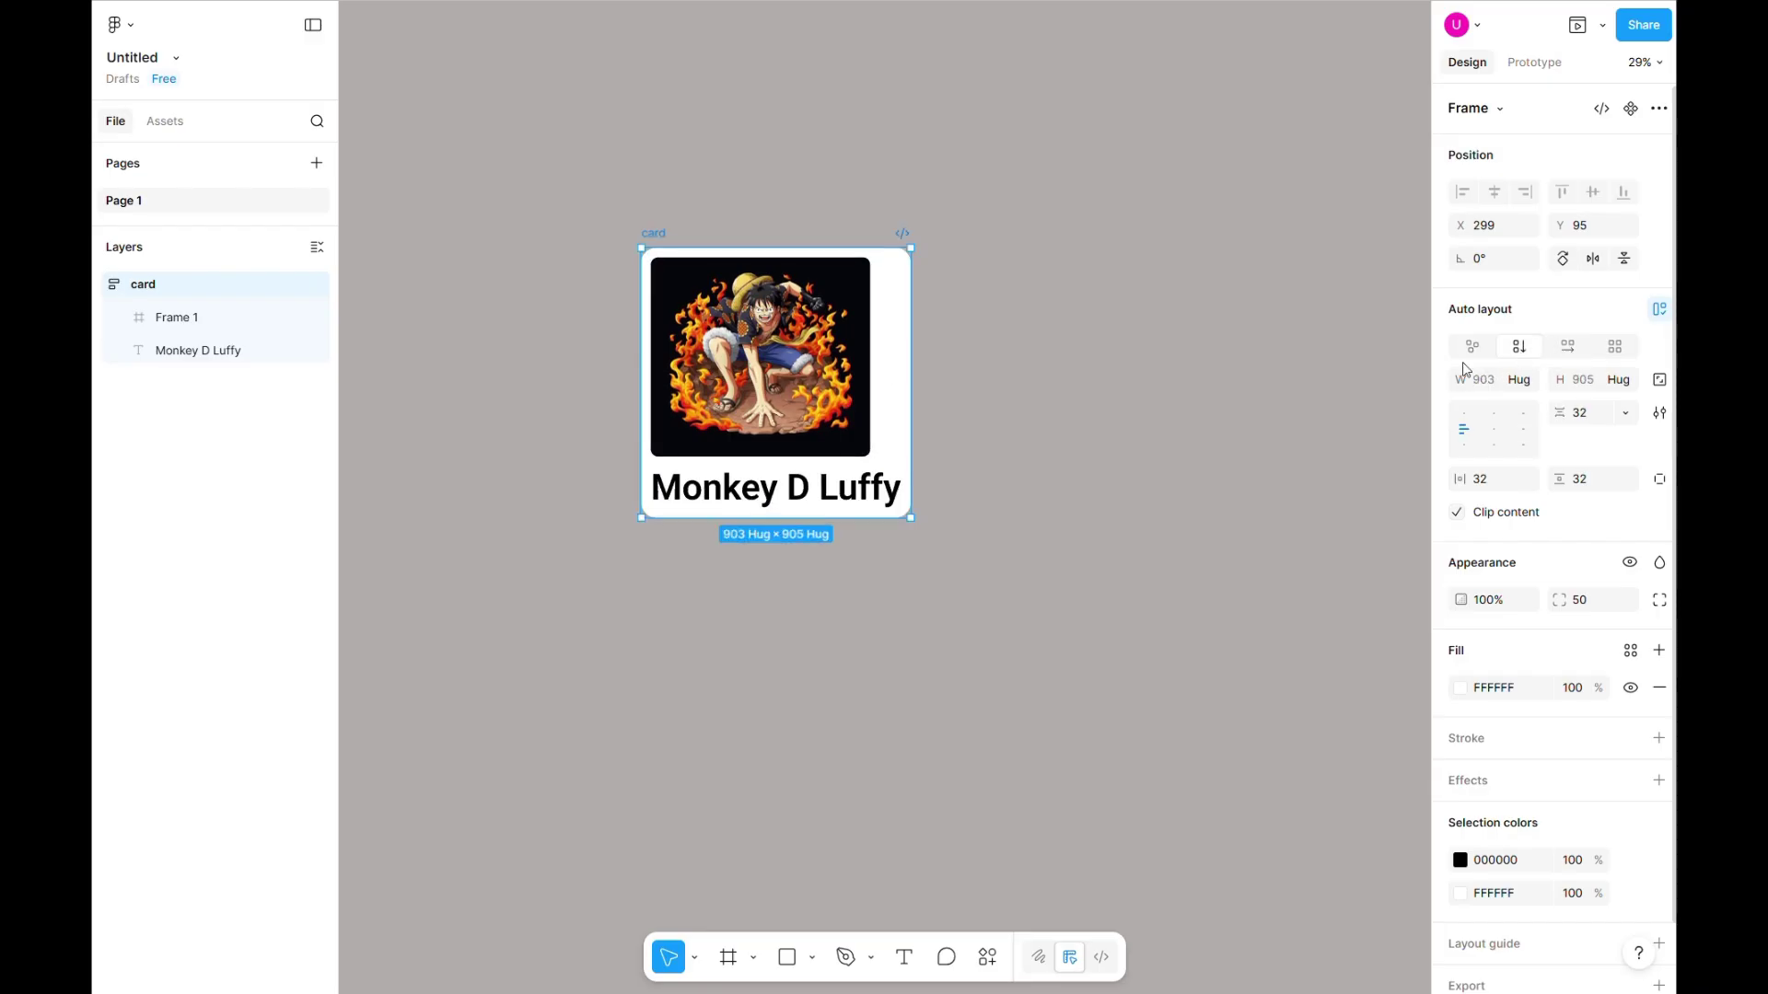
Reduce the font size of the "Monkey D Luffy" text in the card to 64
left_click(776, 487)
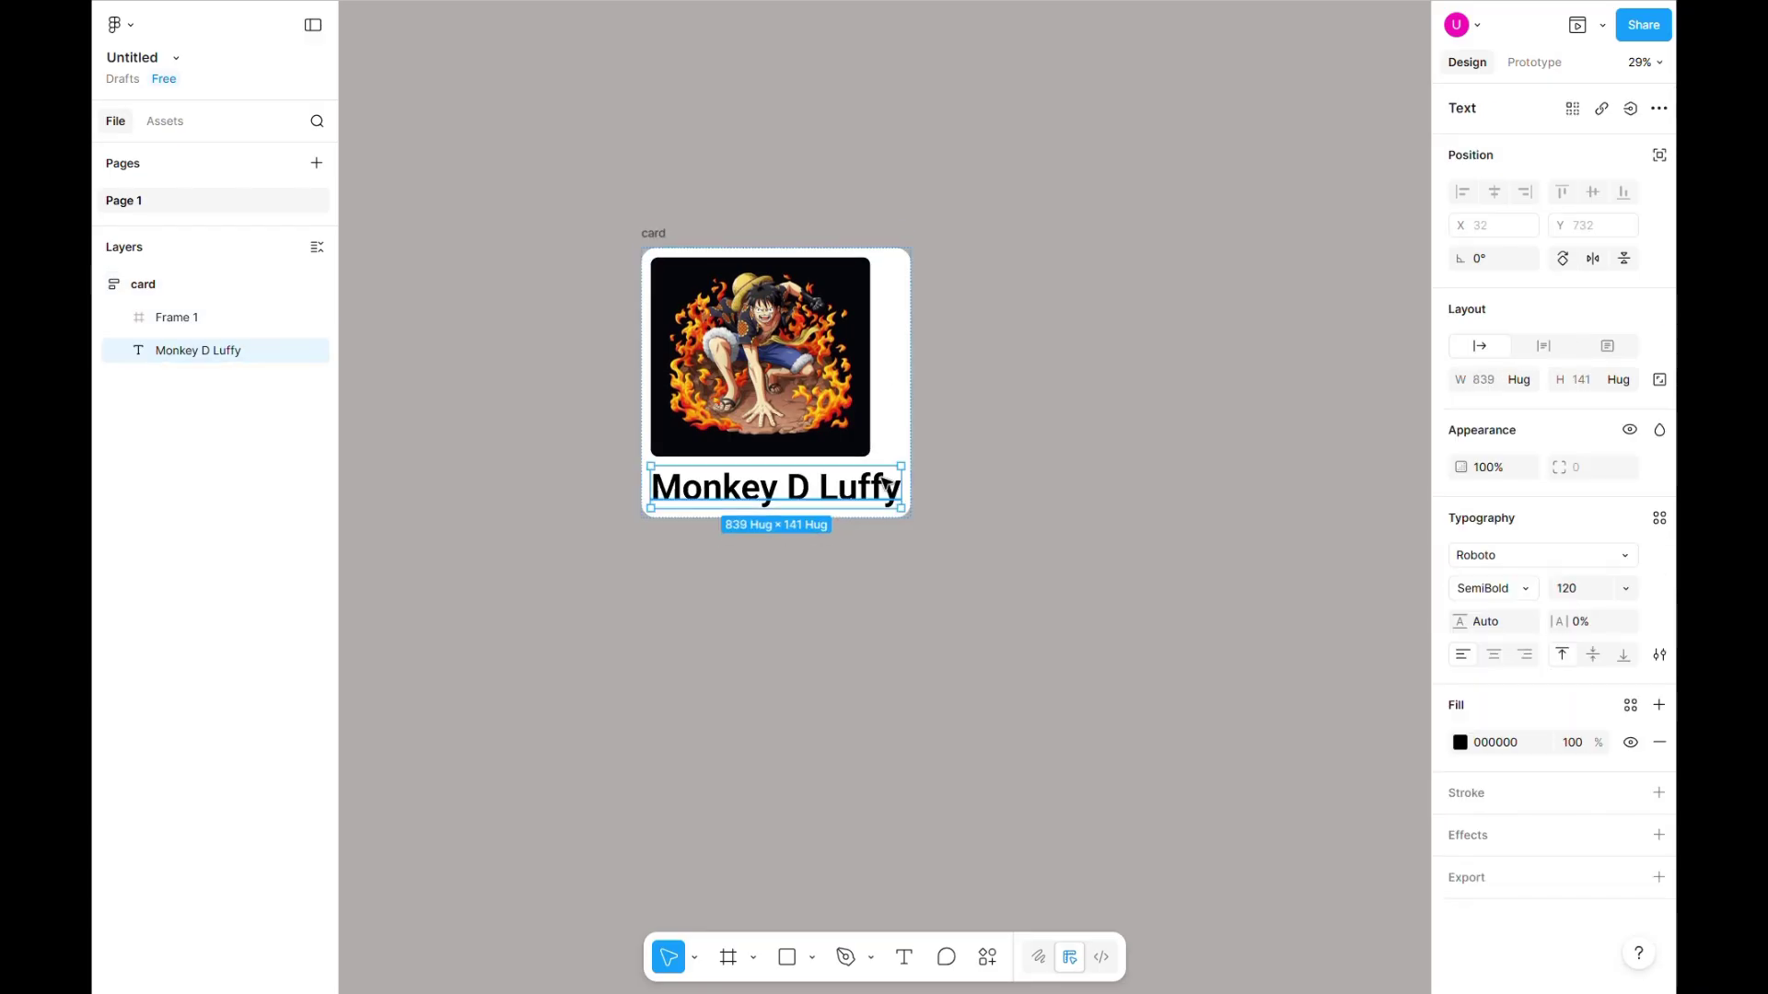
left_click(1622, 593)
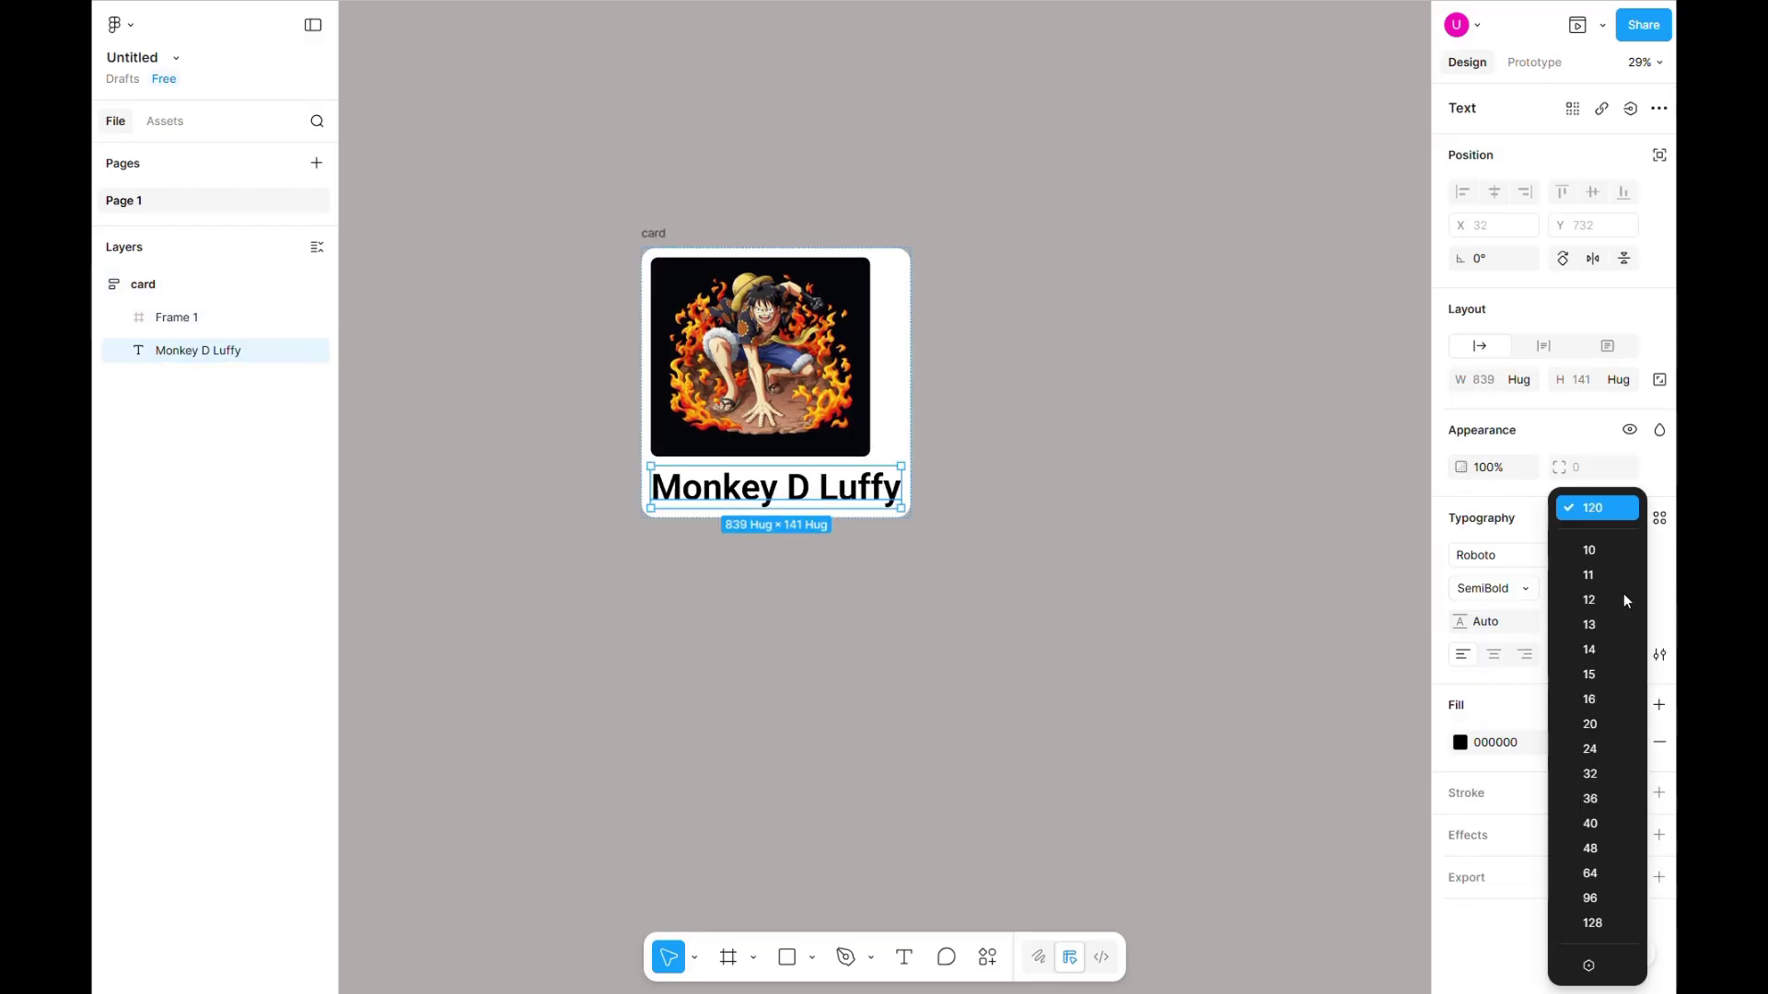
left_click(1592, 879)
left_click(930, 615)
scroll(930, 615, "down", 1)
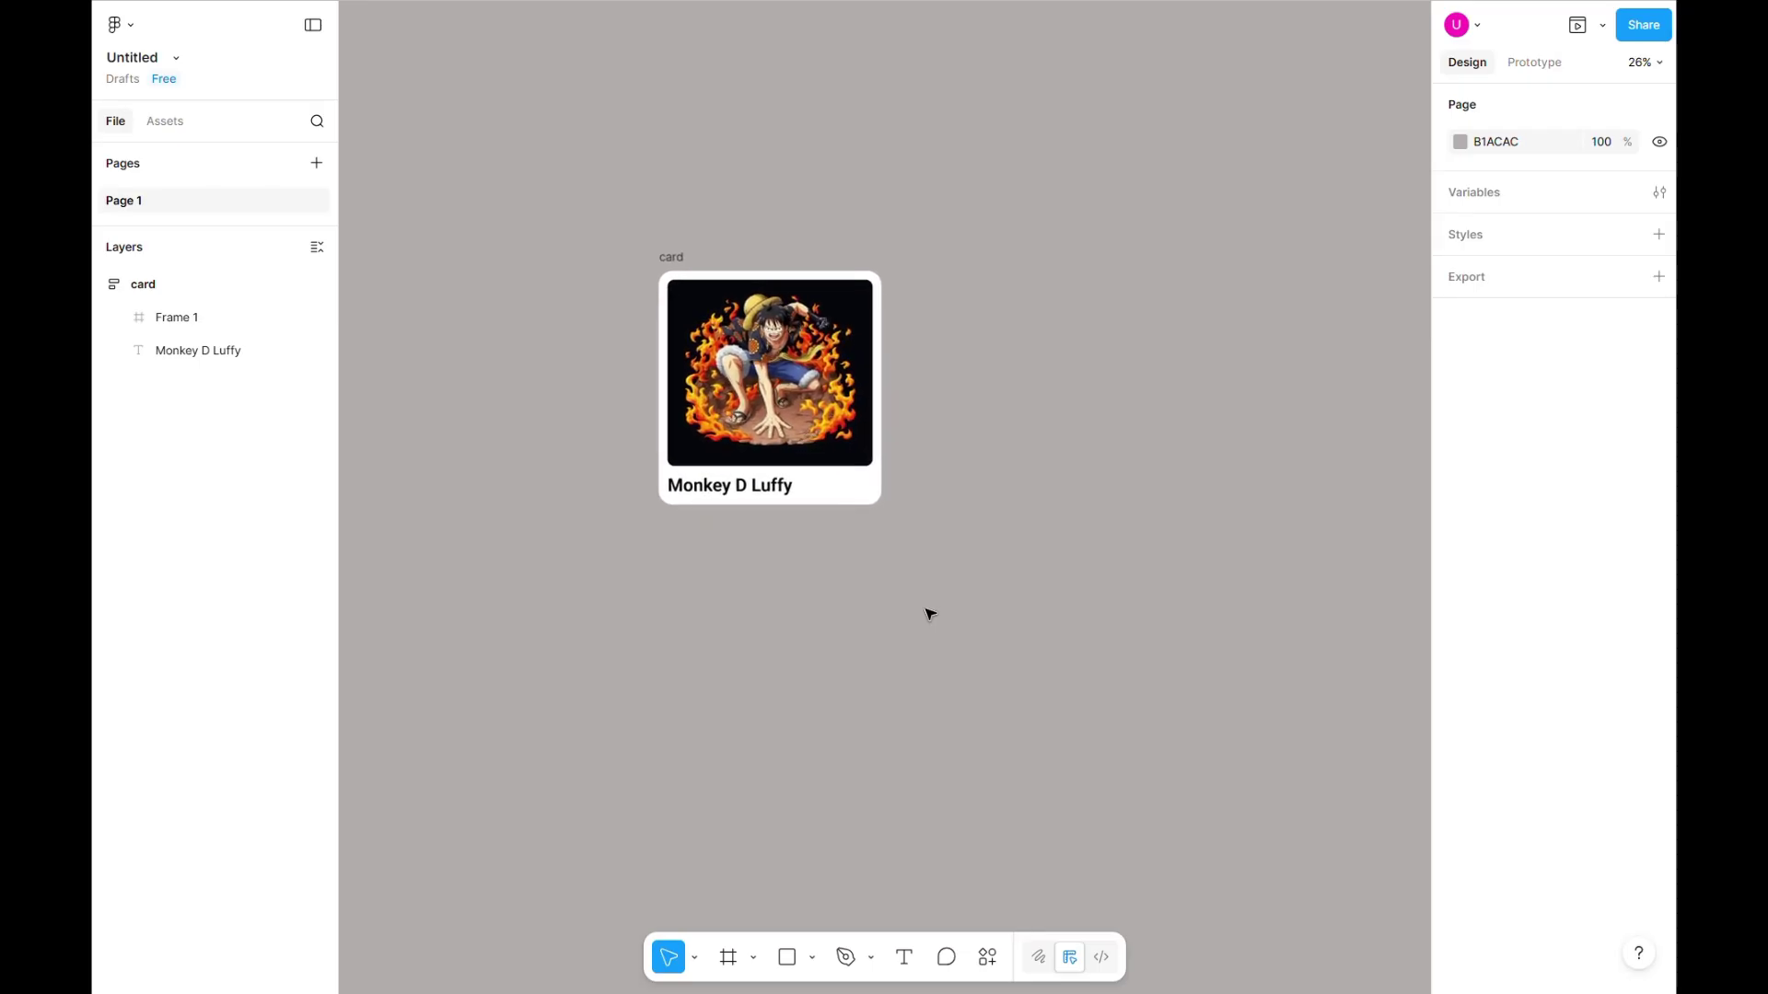
scroll(928, 613, "up", 1)
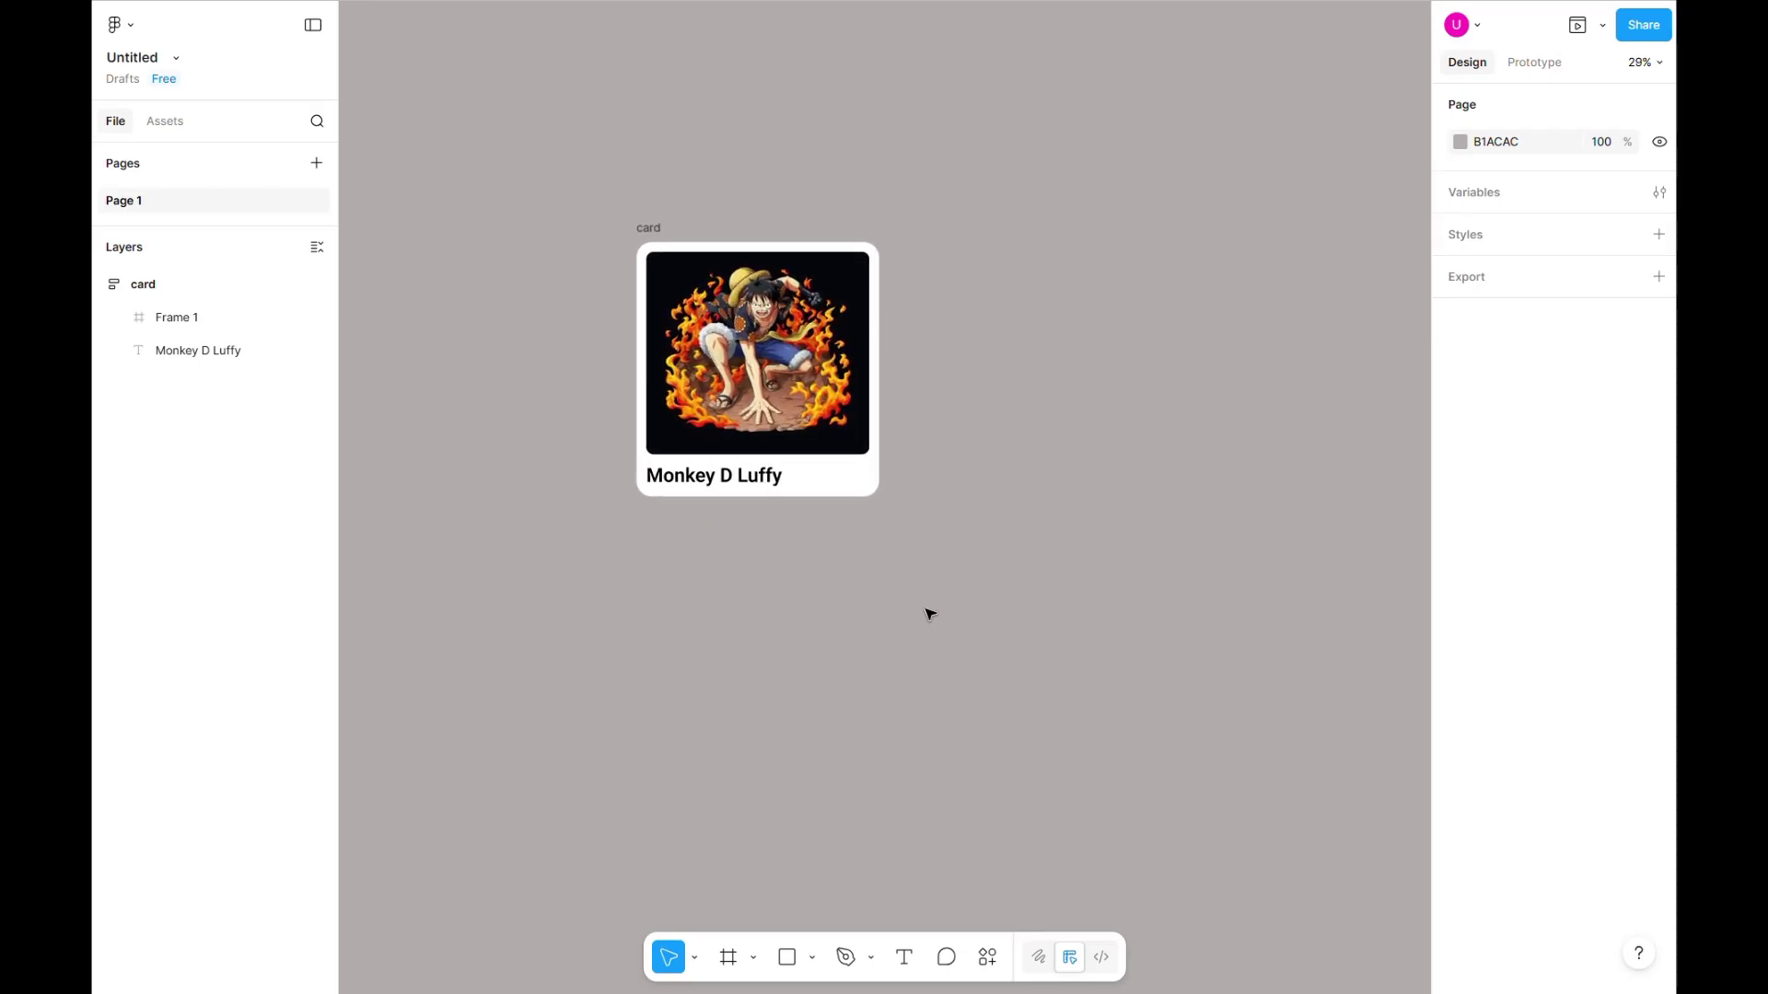
Duplicate the finished card and place the copy beside the original at the same height
left_click(645, 226)
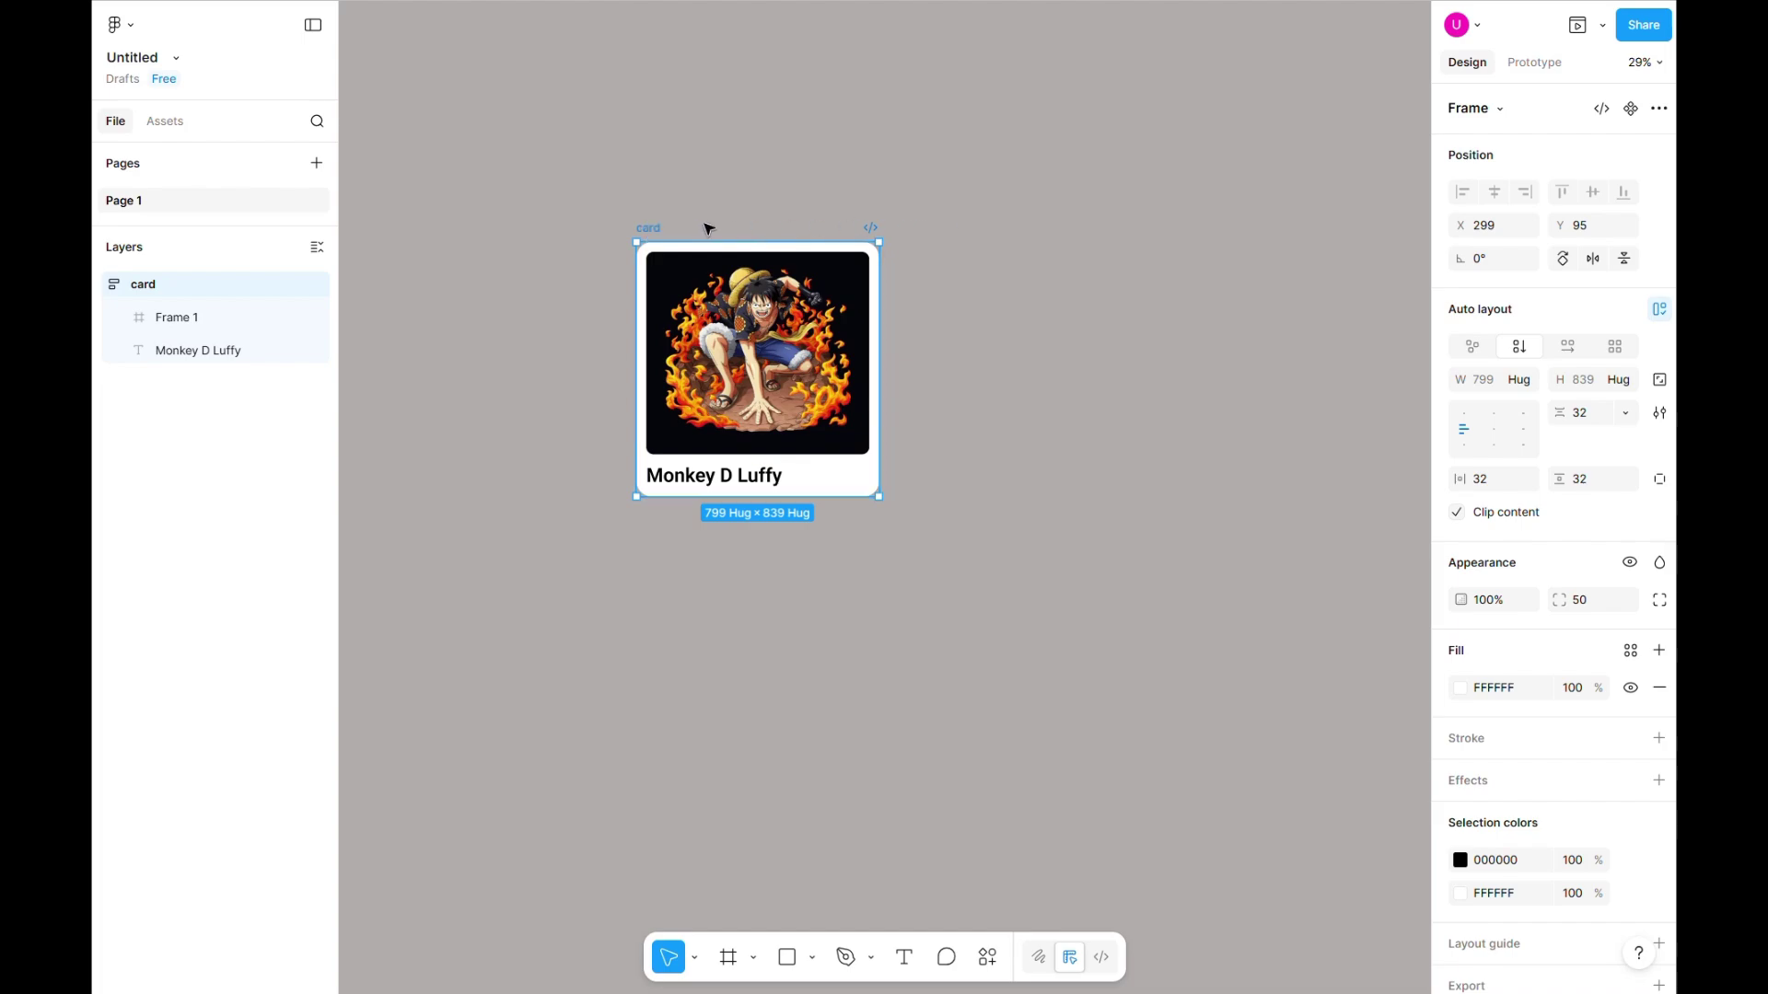
left_click_drag(659, 229, 955, 224, "alt")
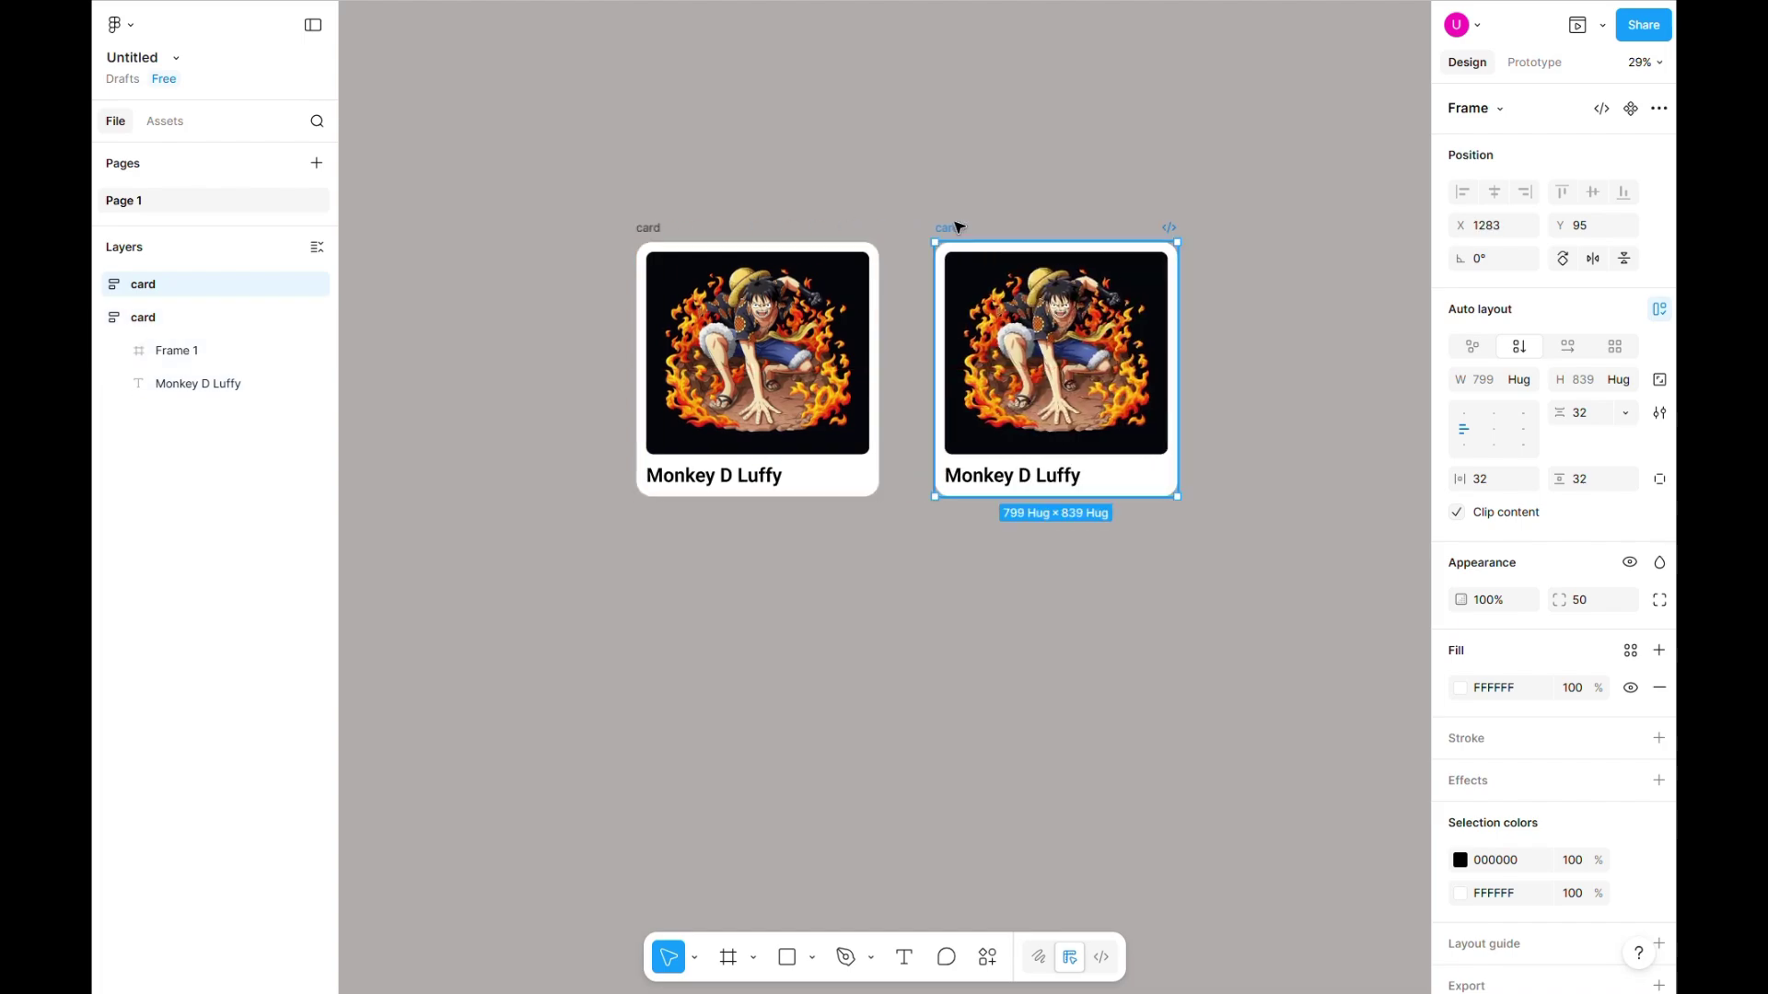
left_click(1047, 177)
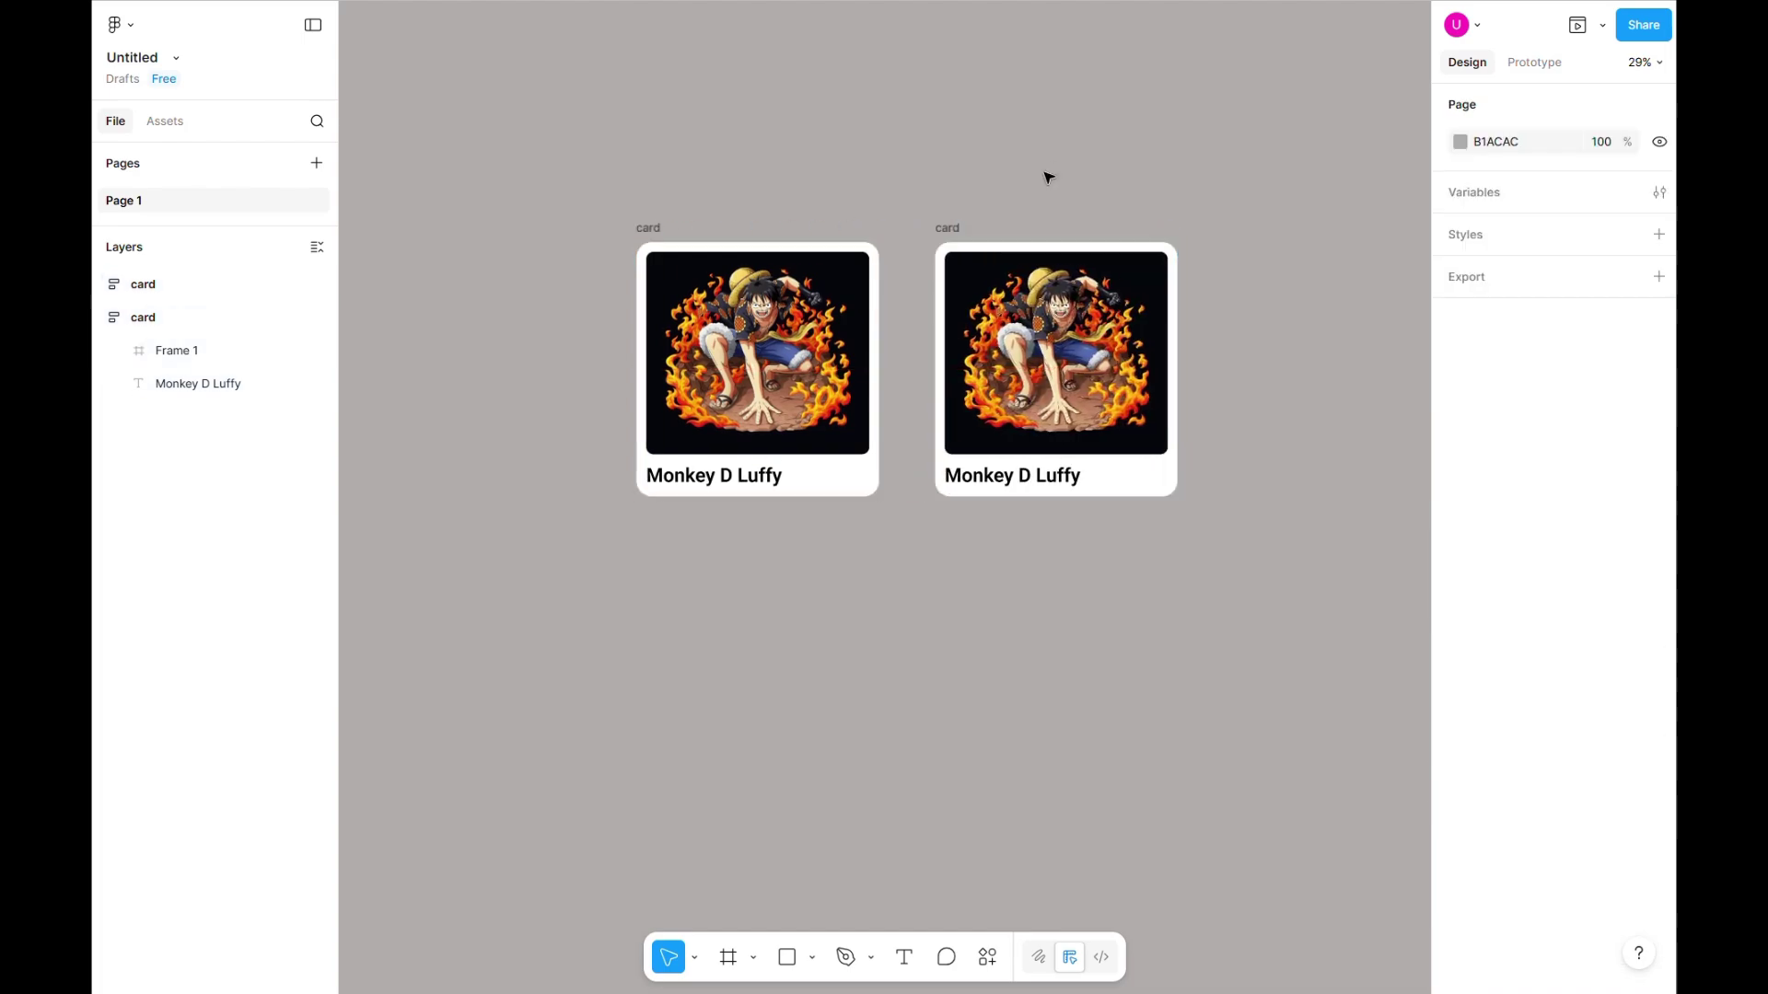
Enlarge the image inside the duplicated card proportionally from its center so the character appears zoomed in within the clipped frame
left_click(1083, 339)
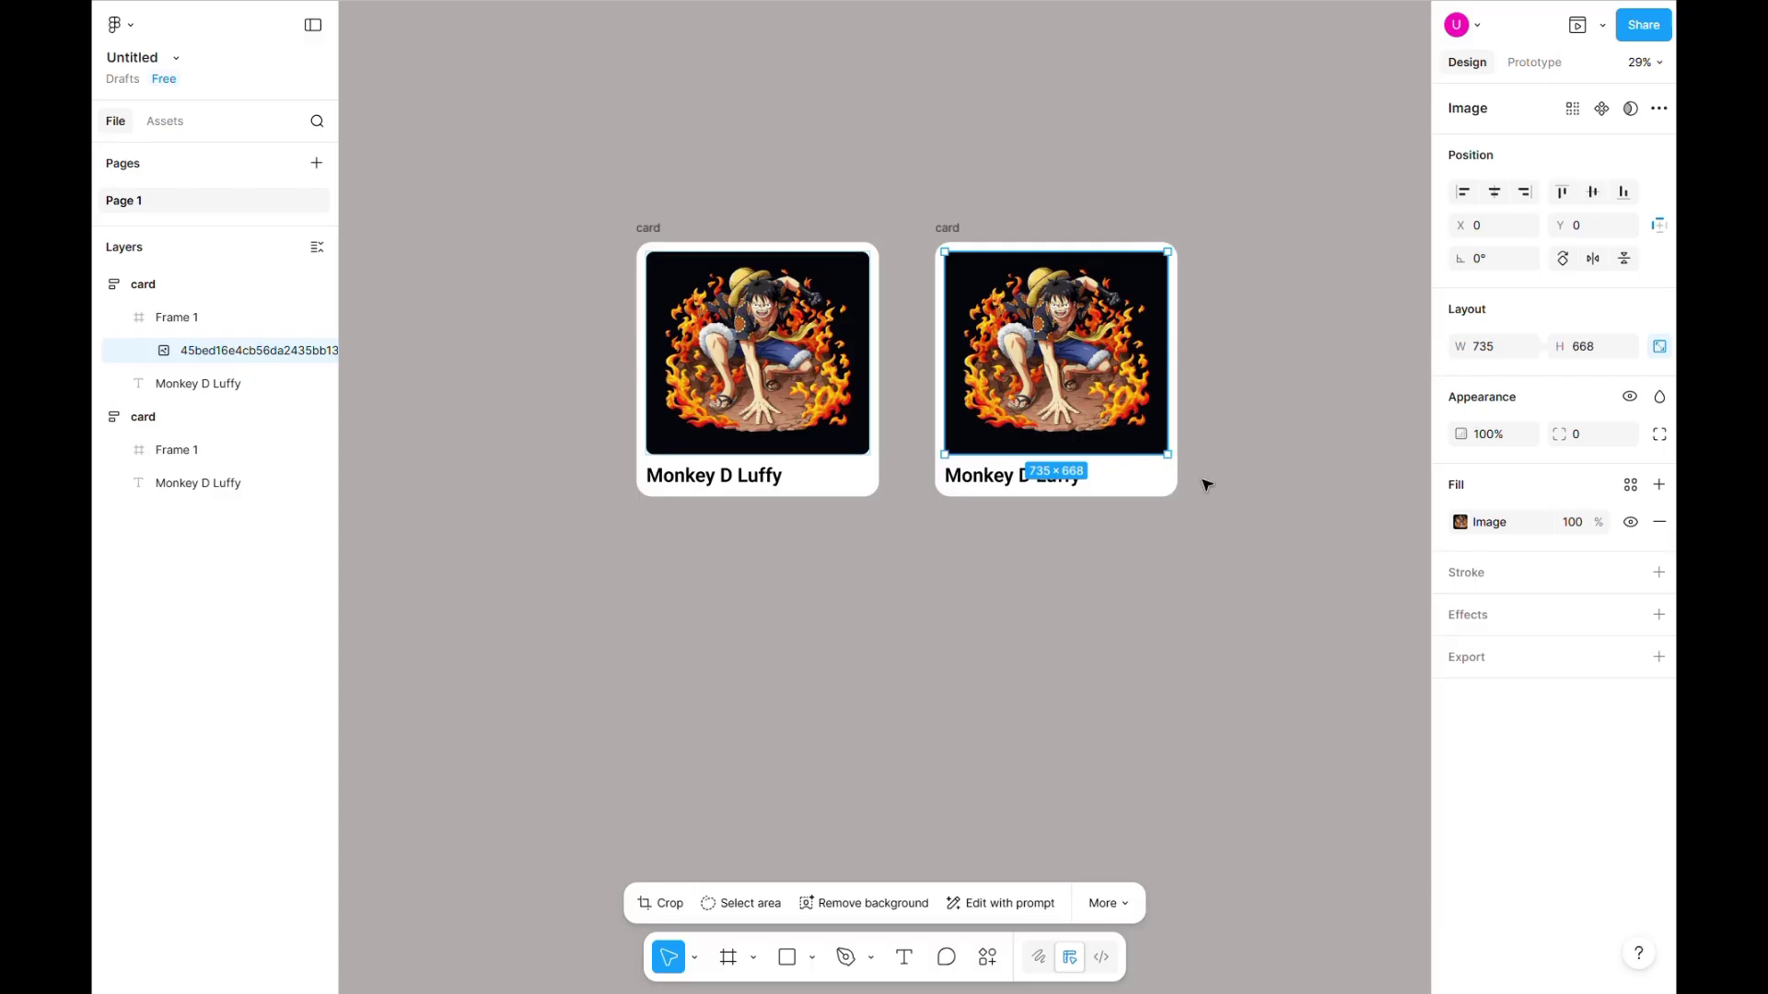
key("alt")
left_click_drag(1176, 457, 1235, 493)
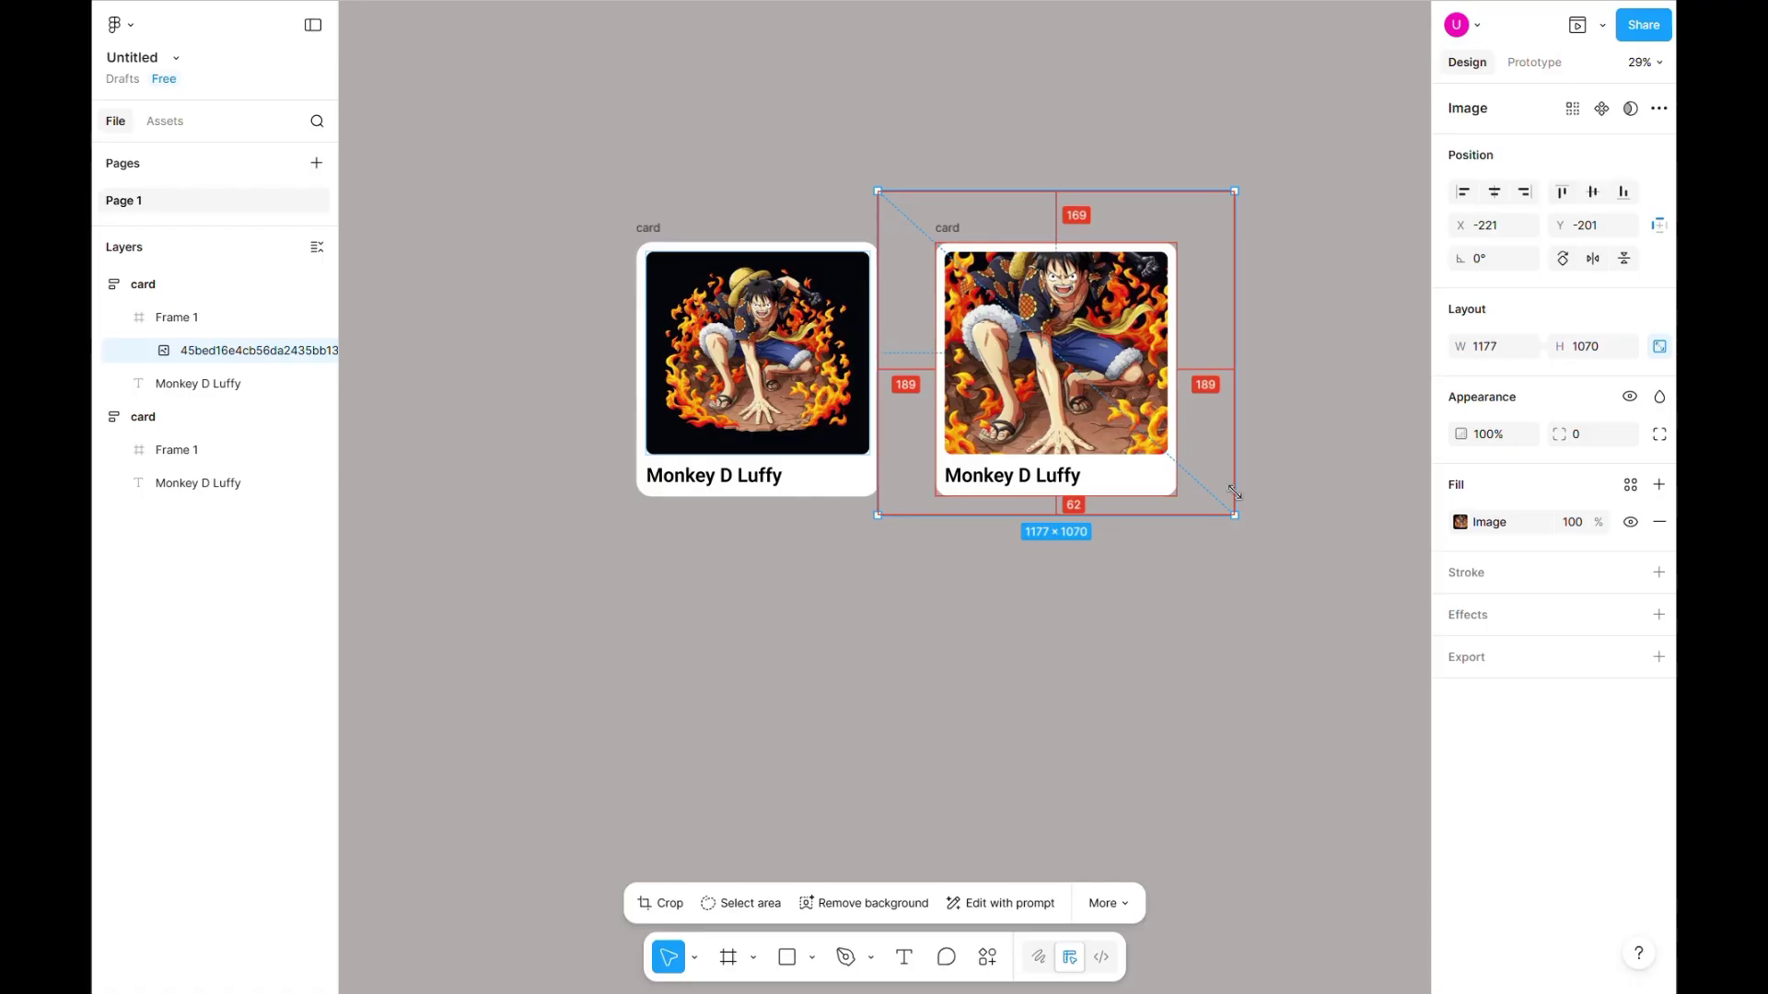
left_click_drag(1234, 492, 1216, 485)
left_click(1291, 518)
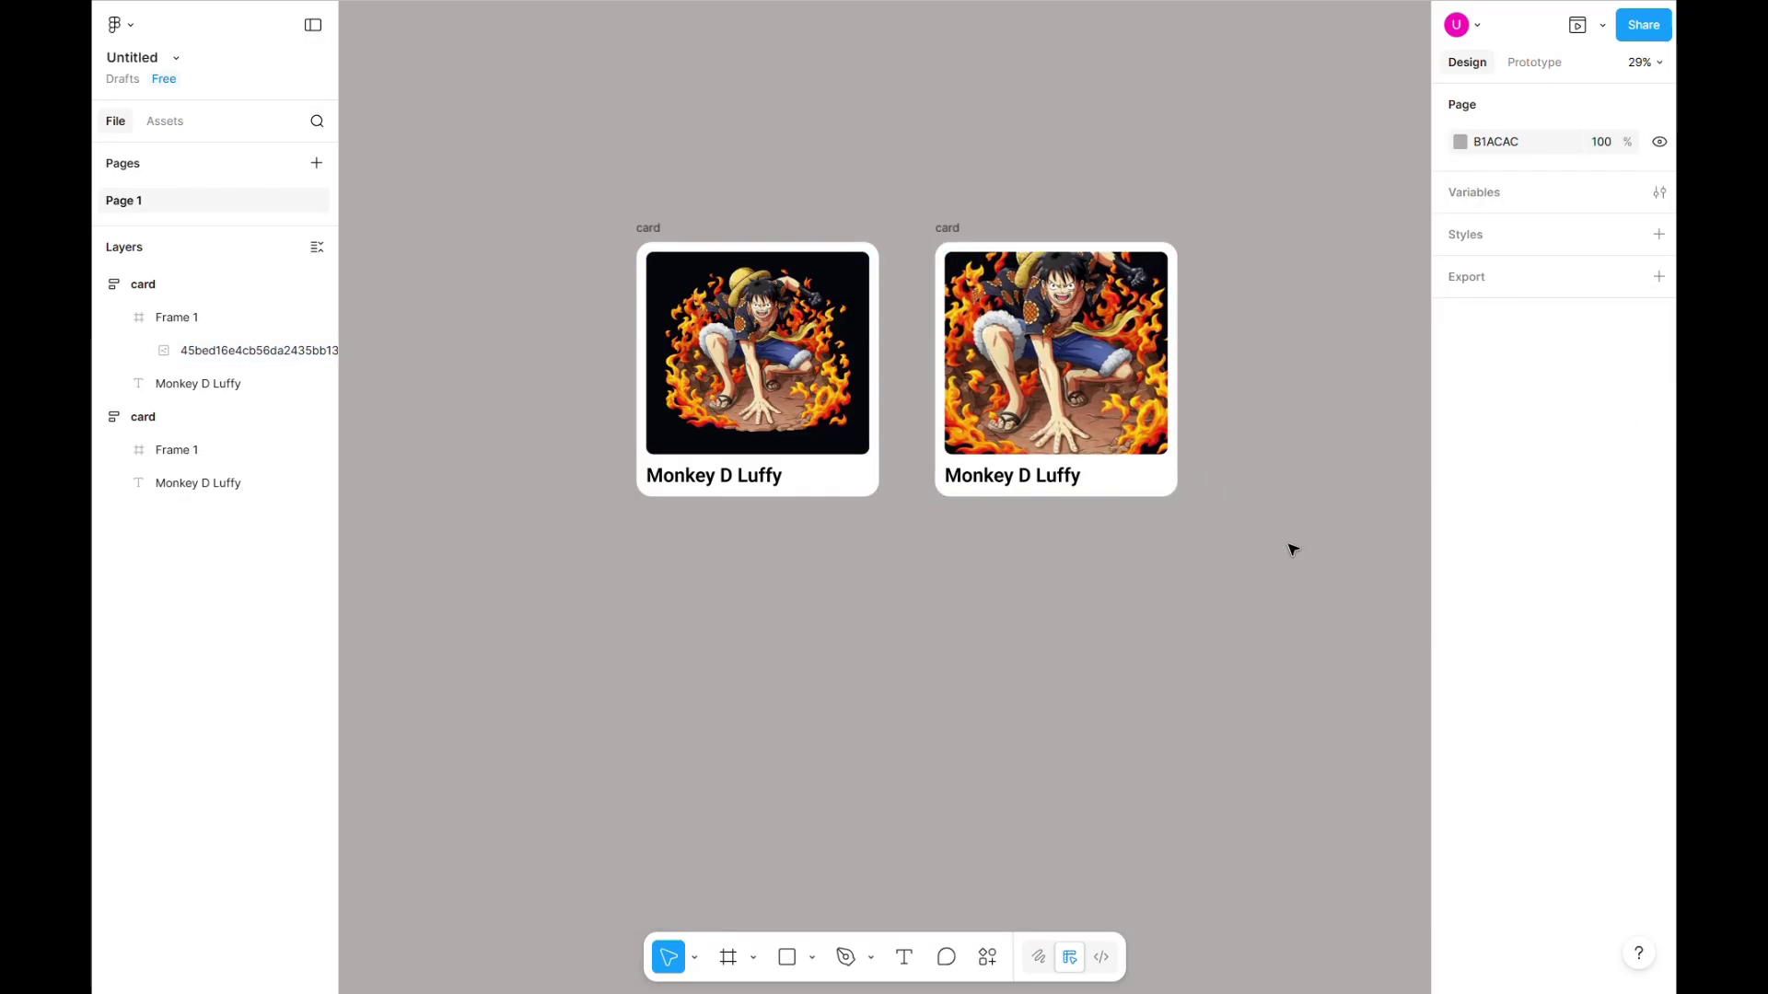
Combine the two cards into a component set
left_click_drag(586, 215, 1283, 556)
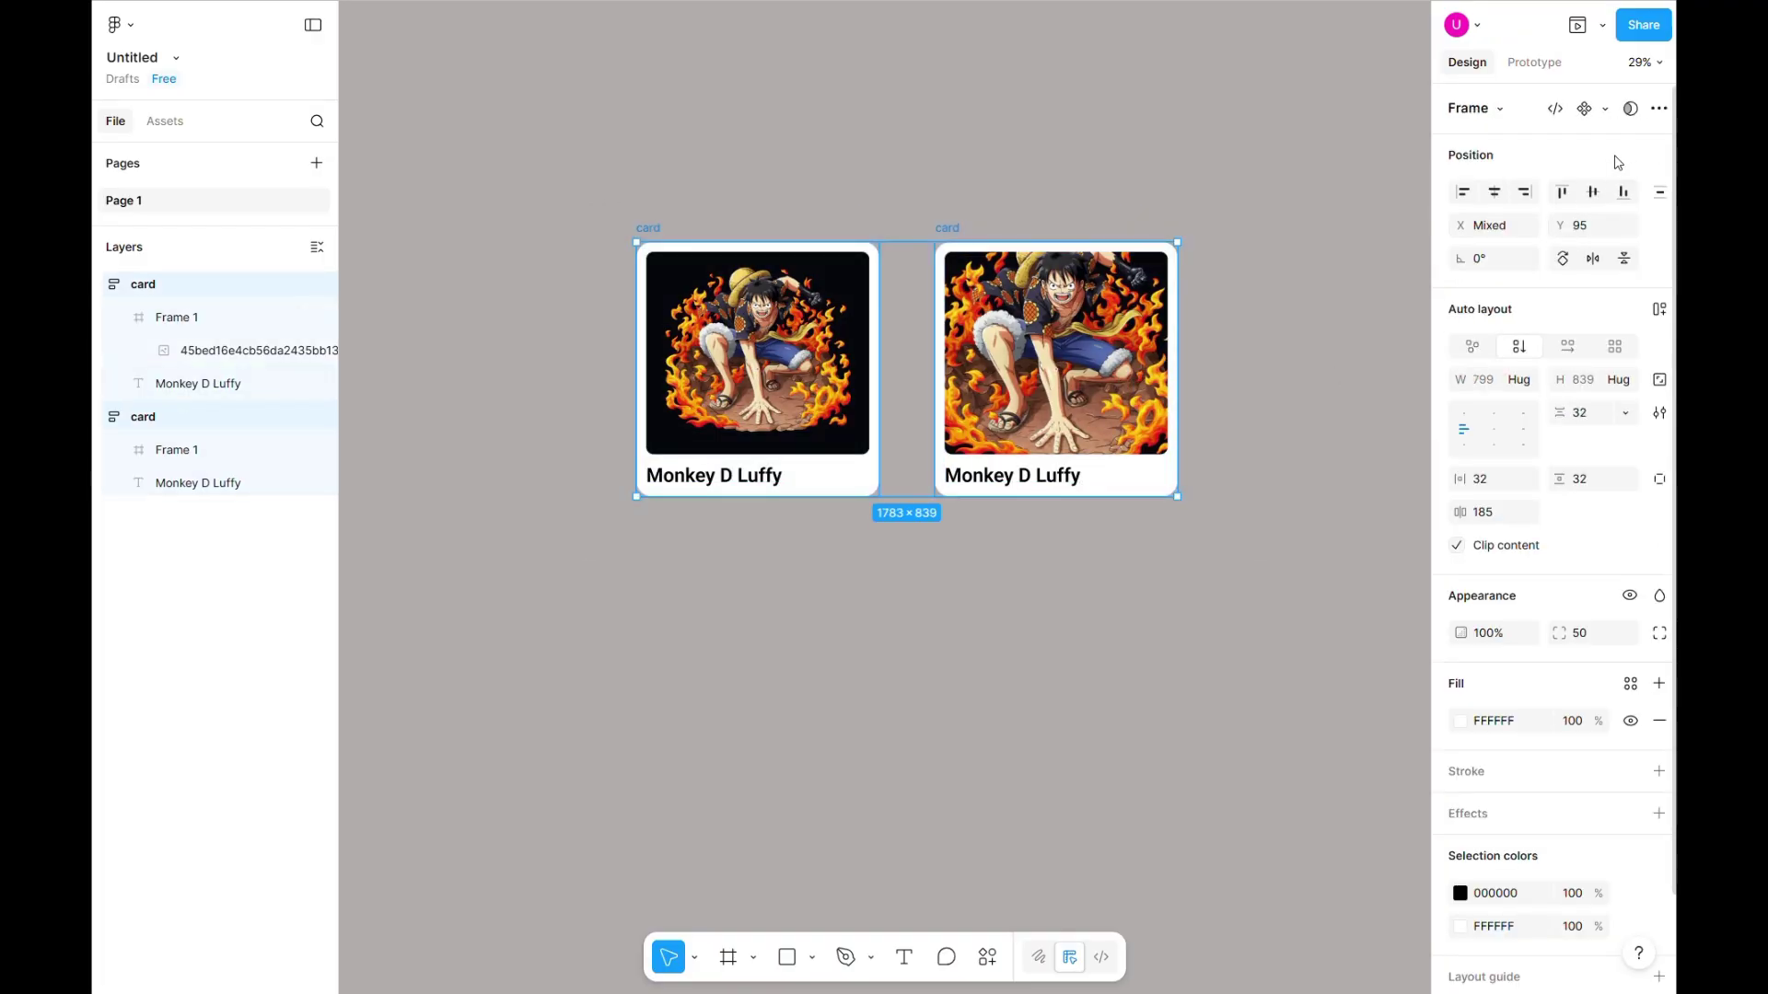
scroll(1252, 327, "down", 2)
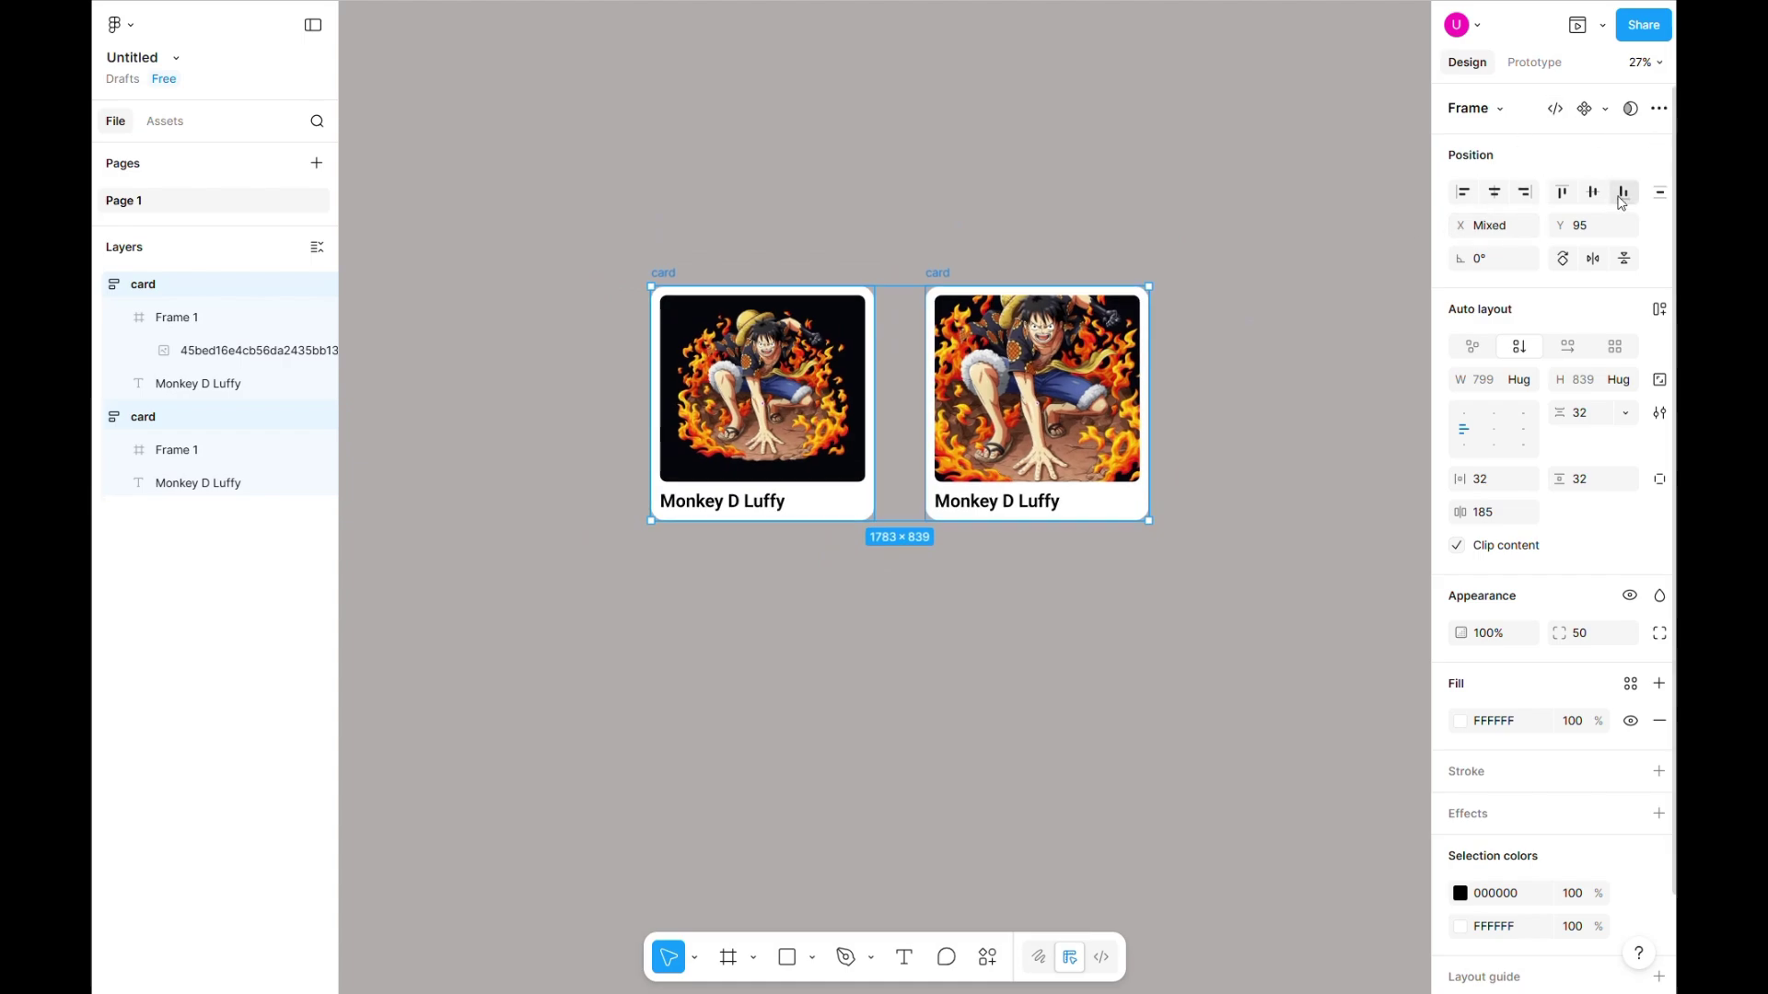
left_click(1605, 108)
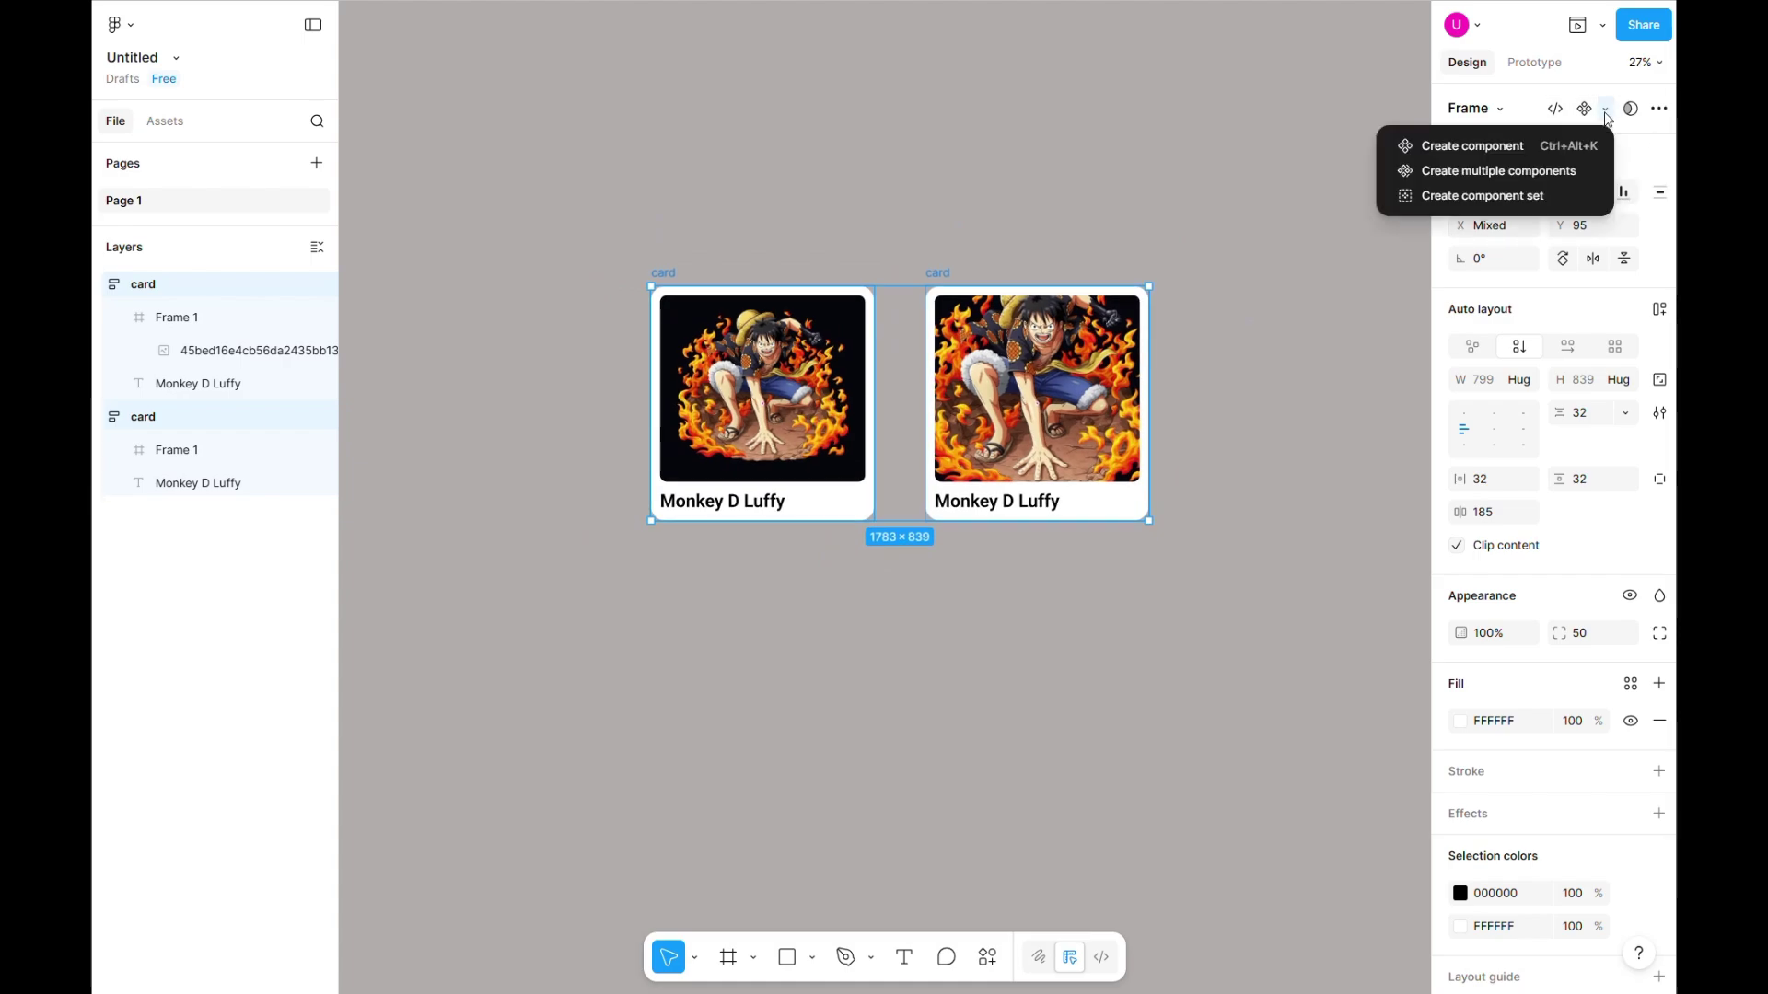
left_click(1506, 195)
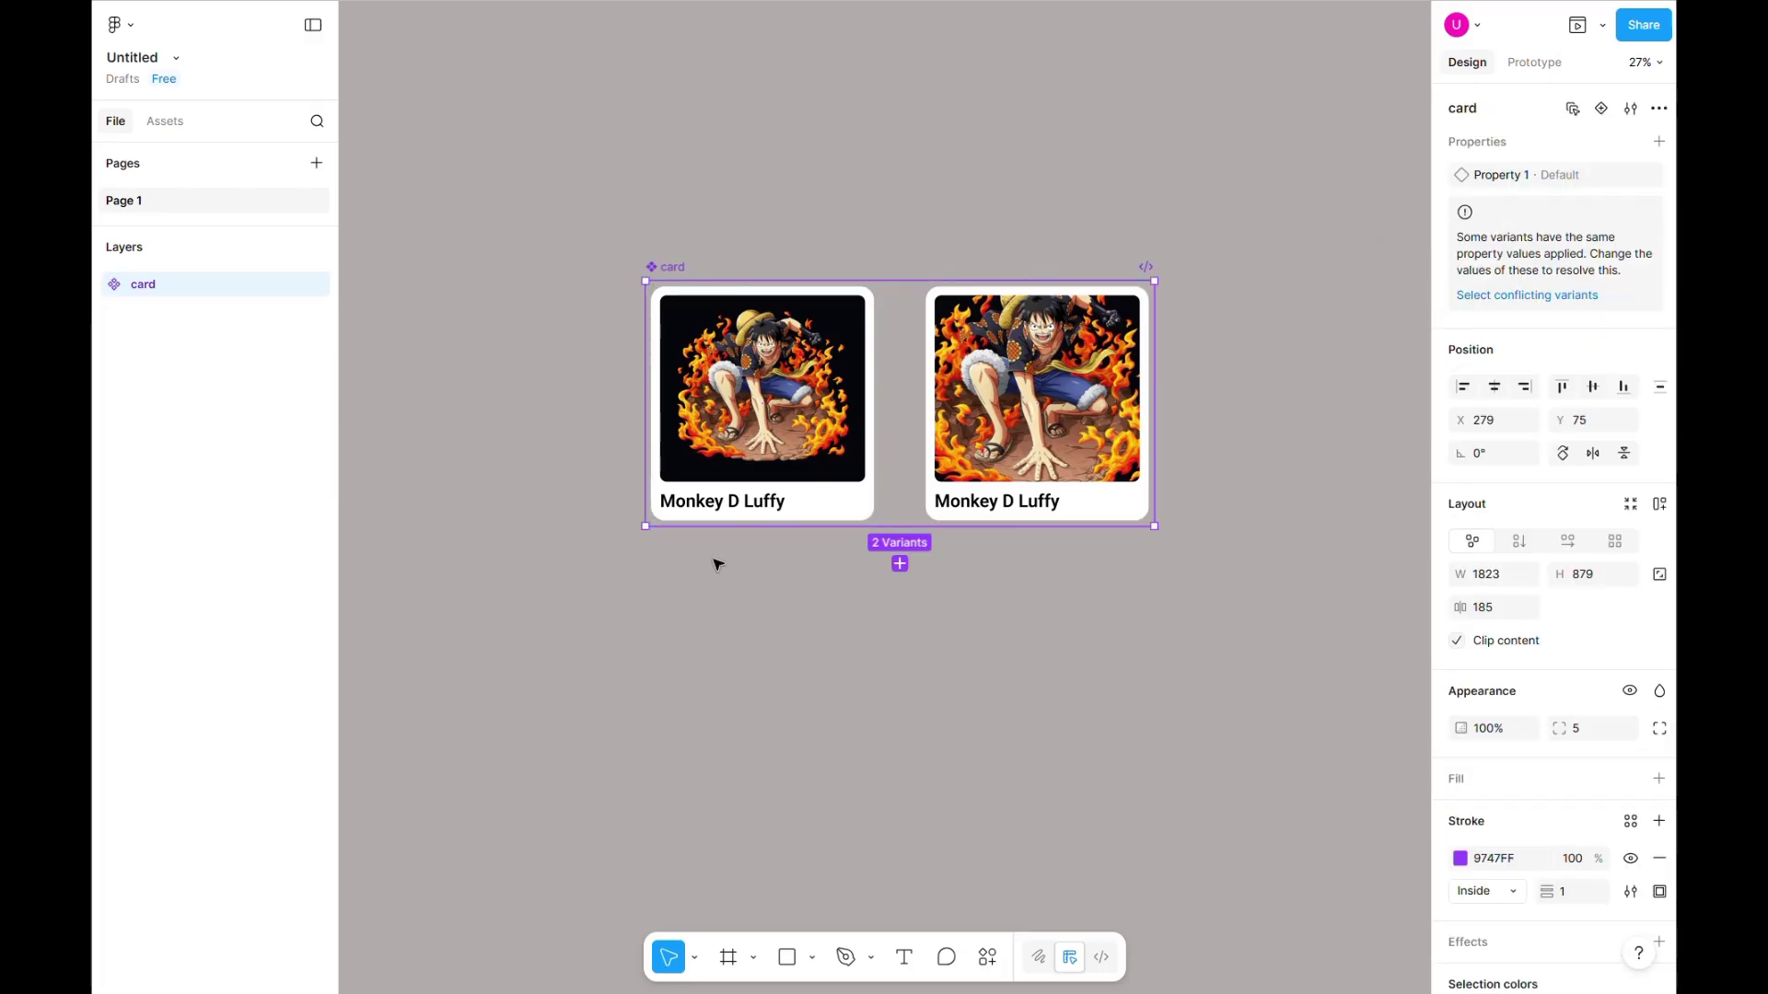
Link the original card variant to the zoomed-in variant with a Change to prototype interaction triggered while hovering
left_click(1535, 67)
left_click(800, 368)
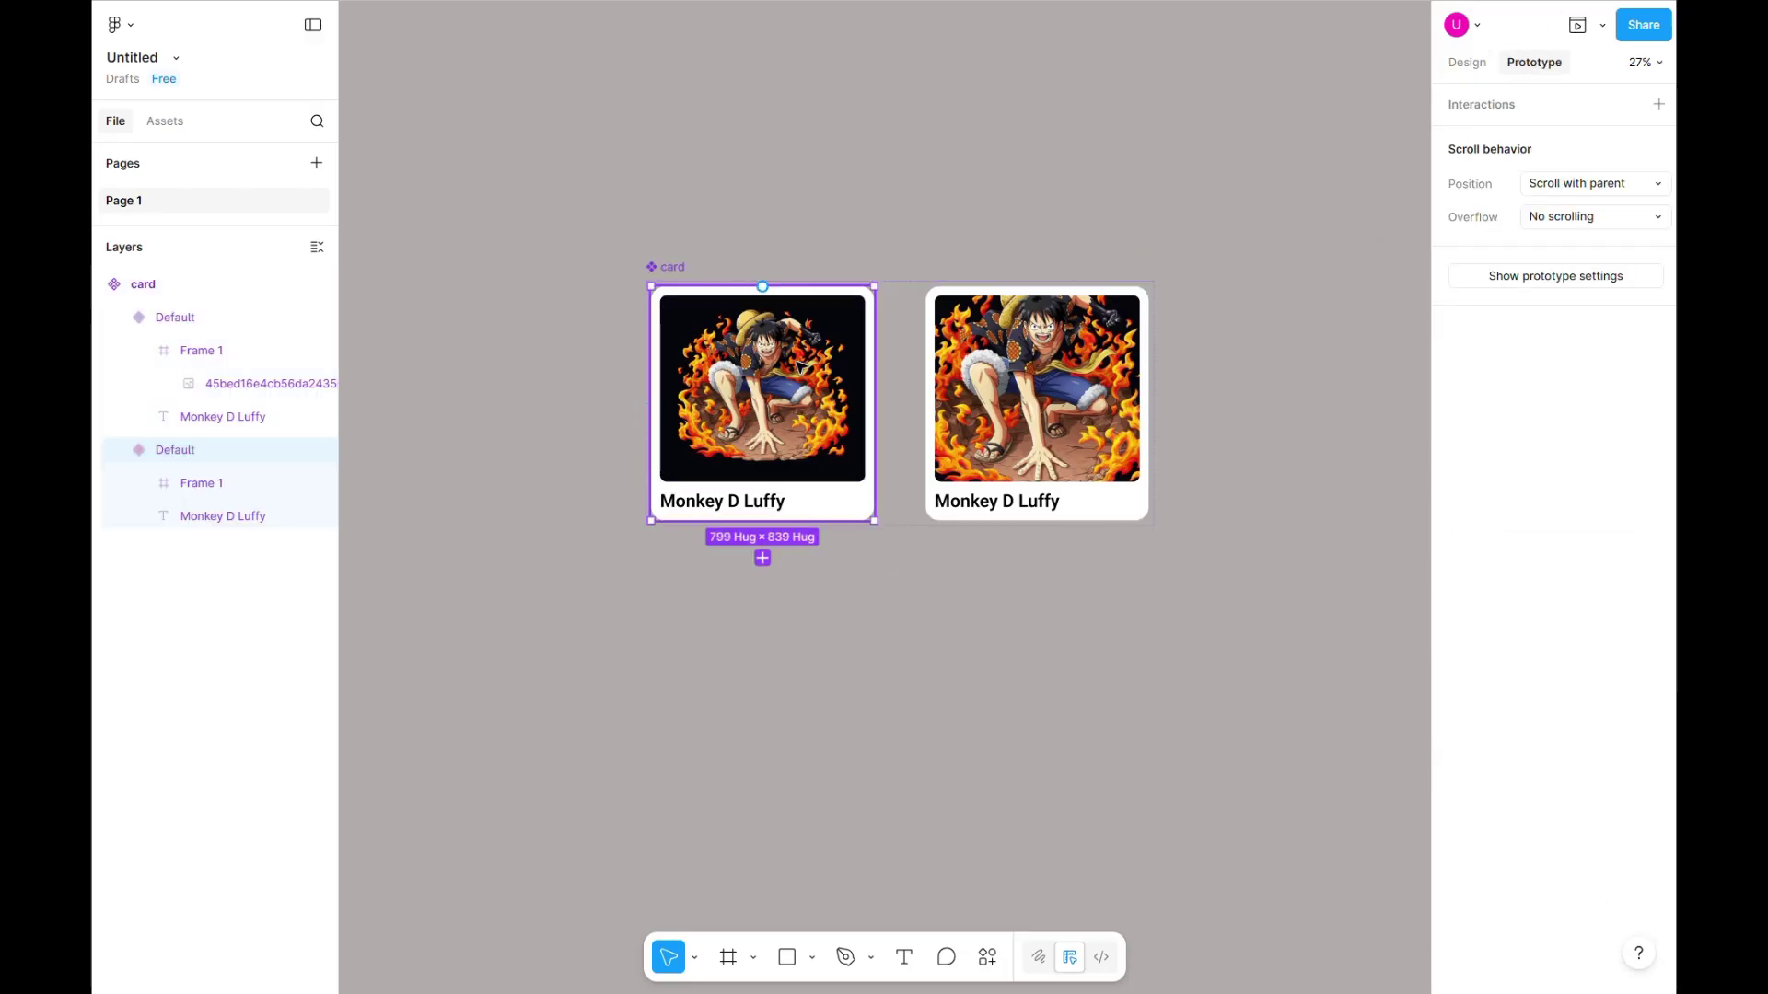
left_click_drag(873, 405, 937, 405)
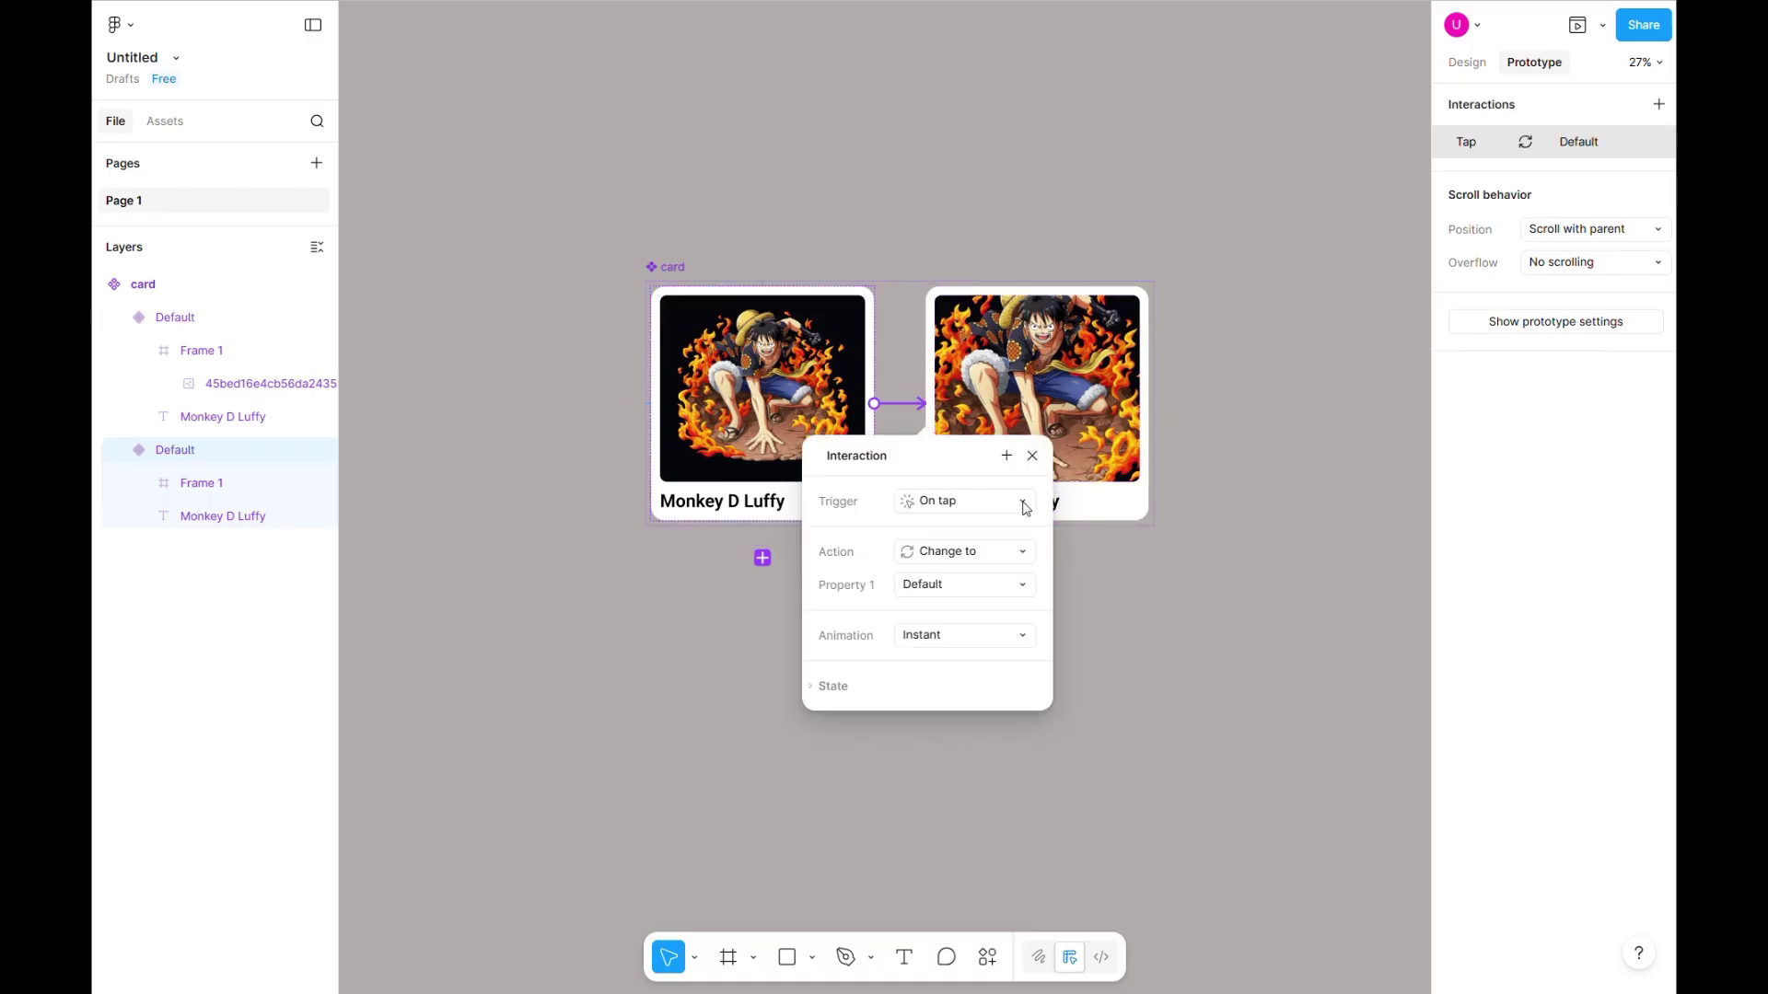
left_click(1022, 504)
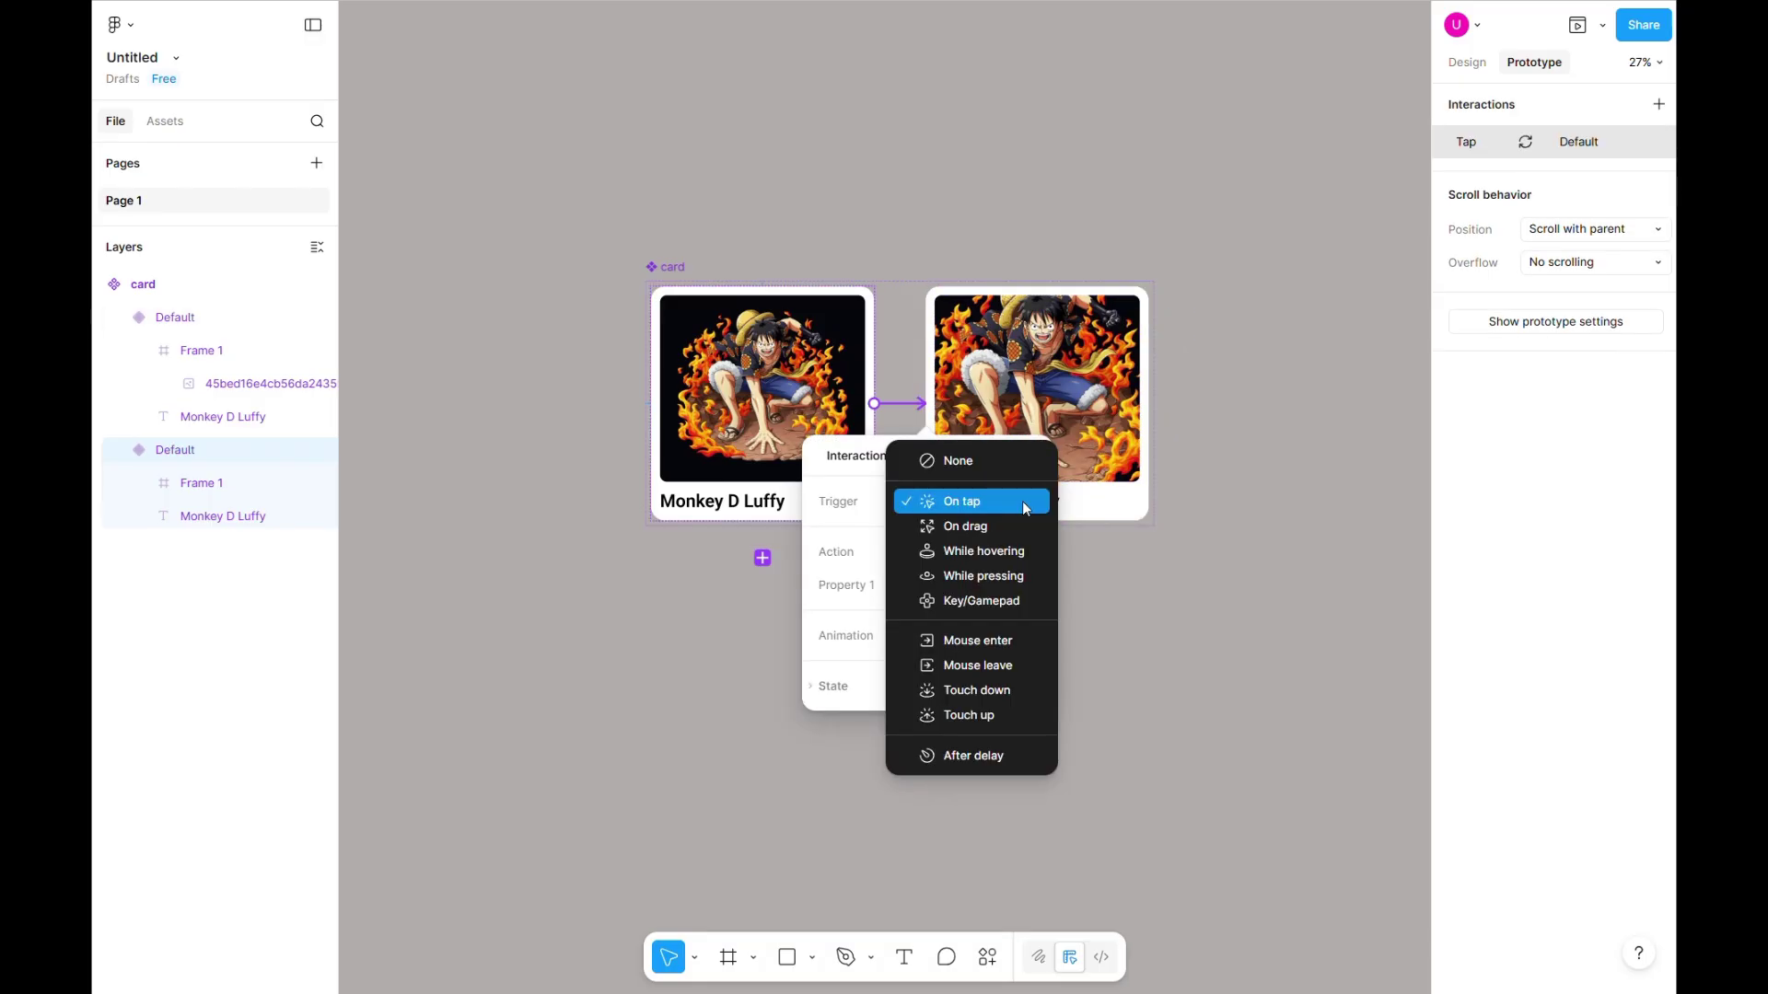
left_click(996, 553)
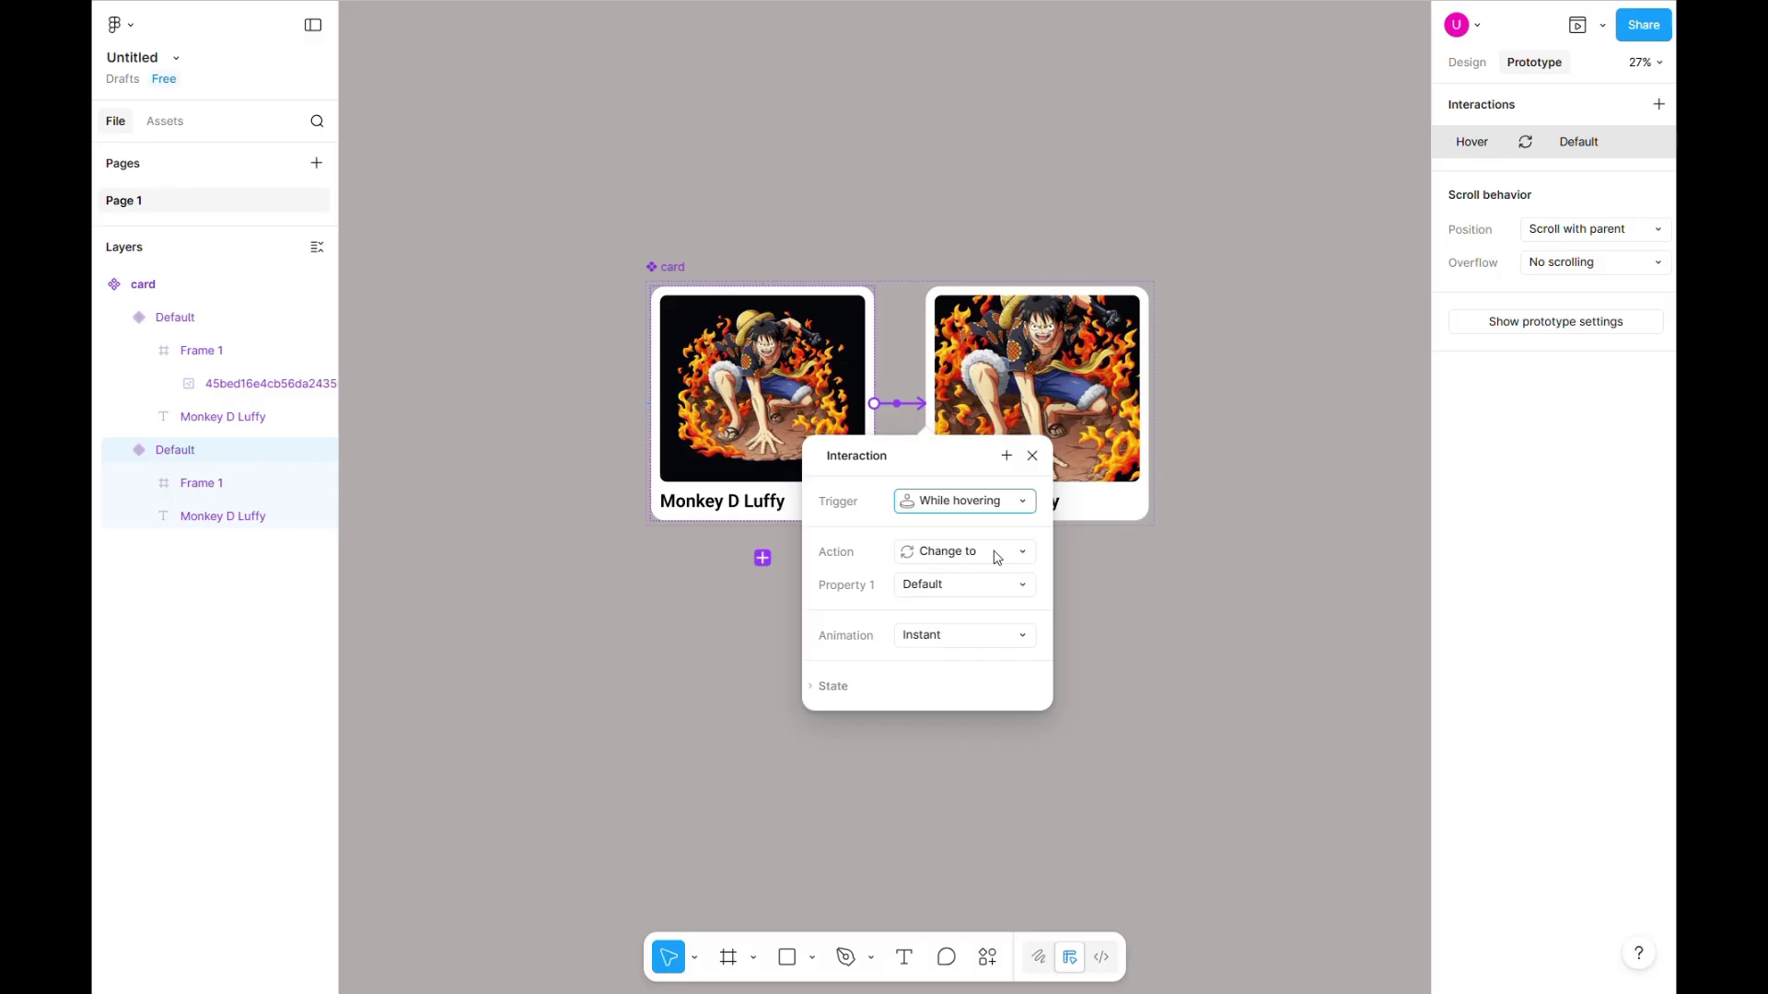
Set the hover interaction's animation to Smart animate with a Linear curve and a duration of 600 ms
left_click(1028, 642)
left_click(947, 685)
left_click(948, 686)
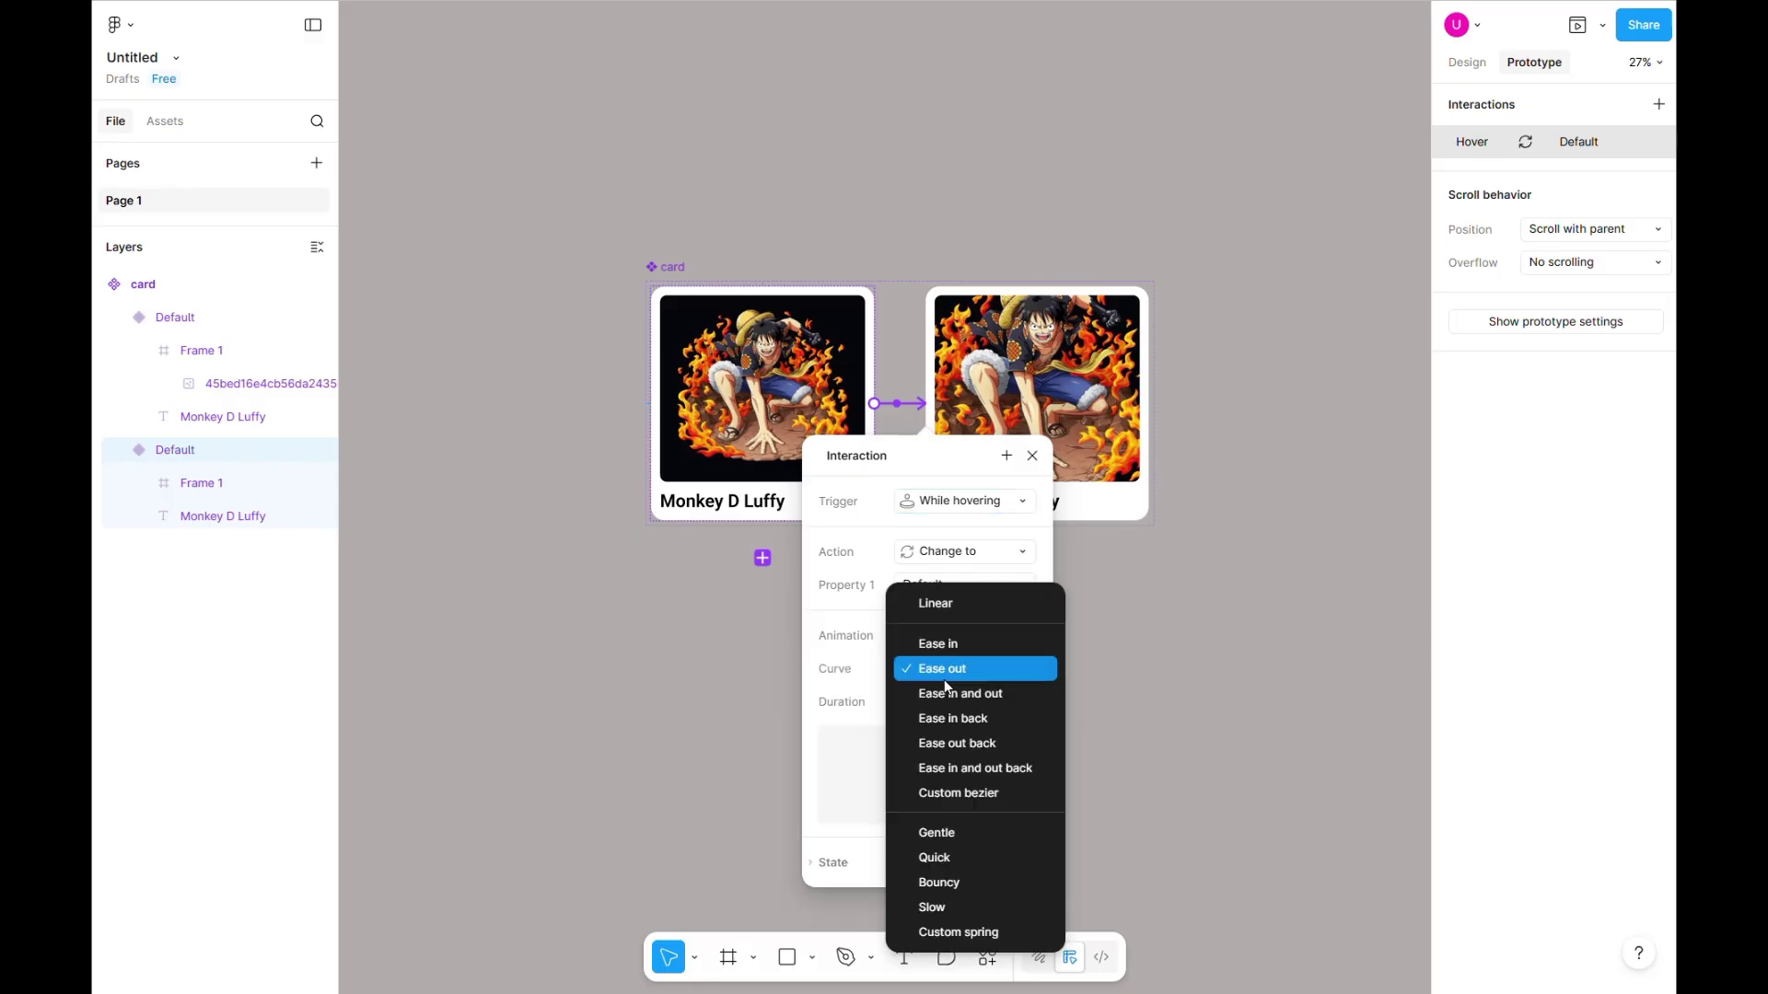
left_click(945, 607)
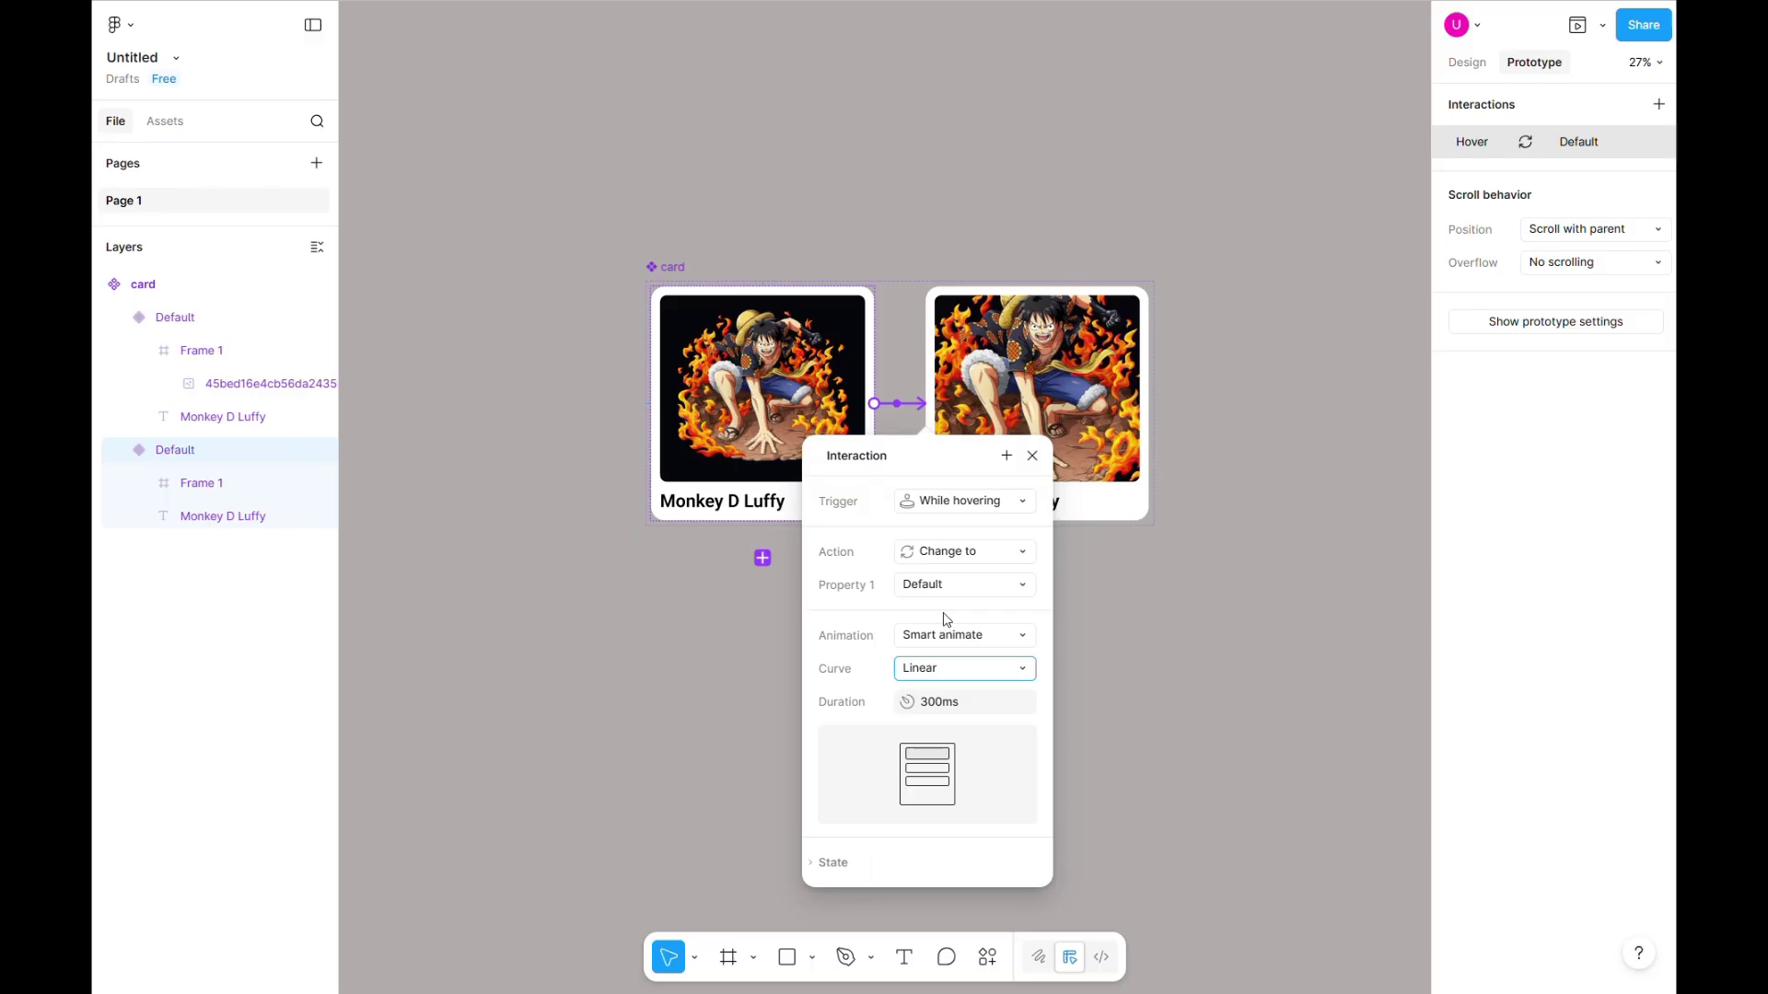
left_click(938, 703)
type("600")
left_click(1185, 643)
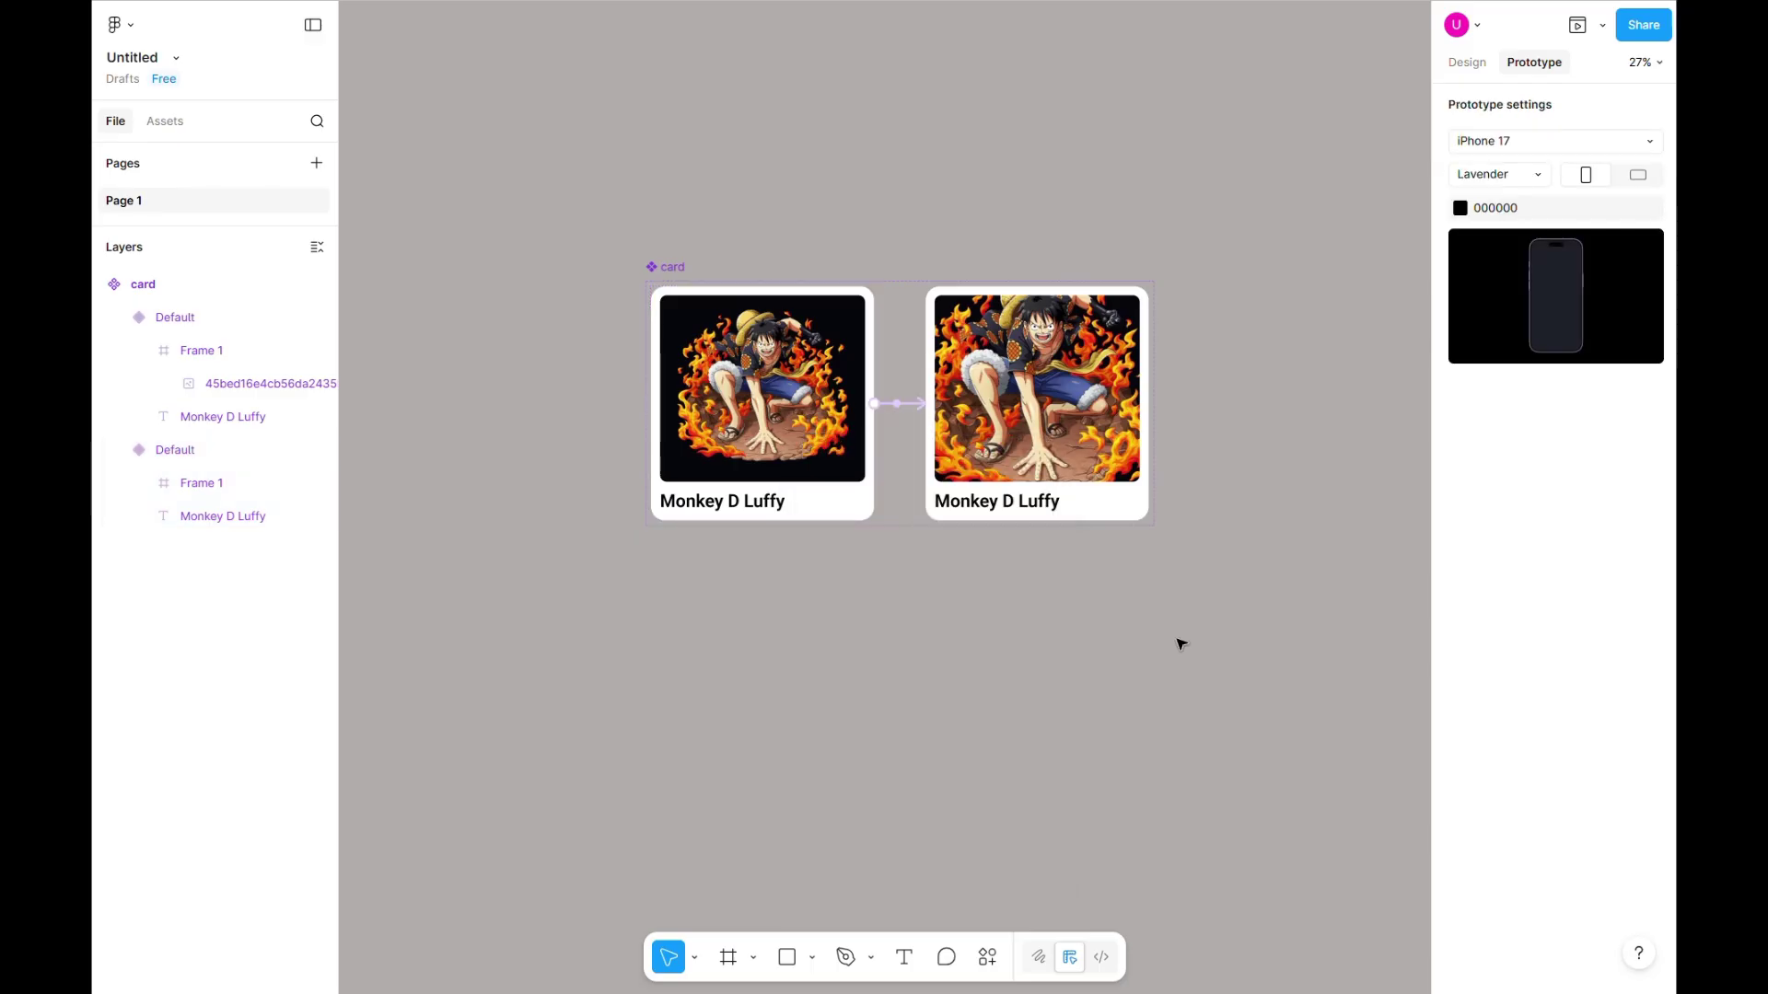
Add a 1440 × 1024 Desktop preset frame and place it beside the card component set
scroll(1169, 636, "down", 3)
scroll(947, 654, "right", 3)
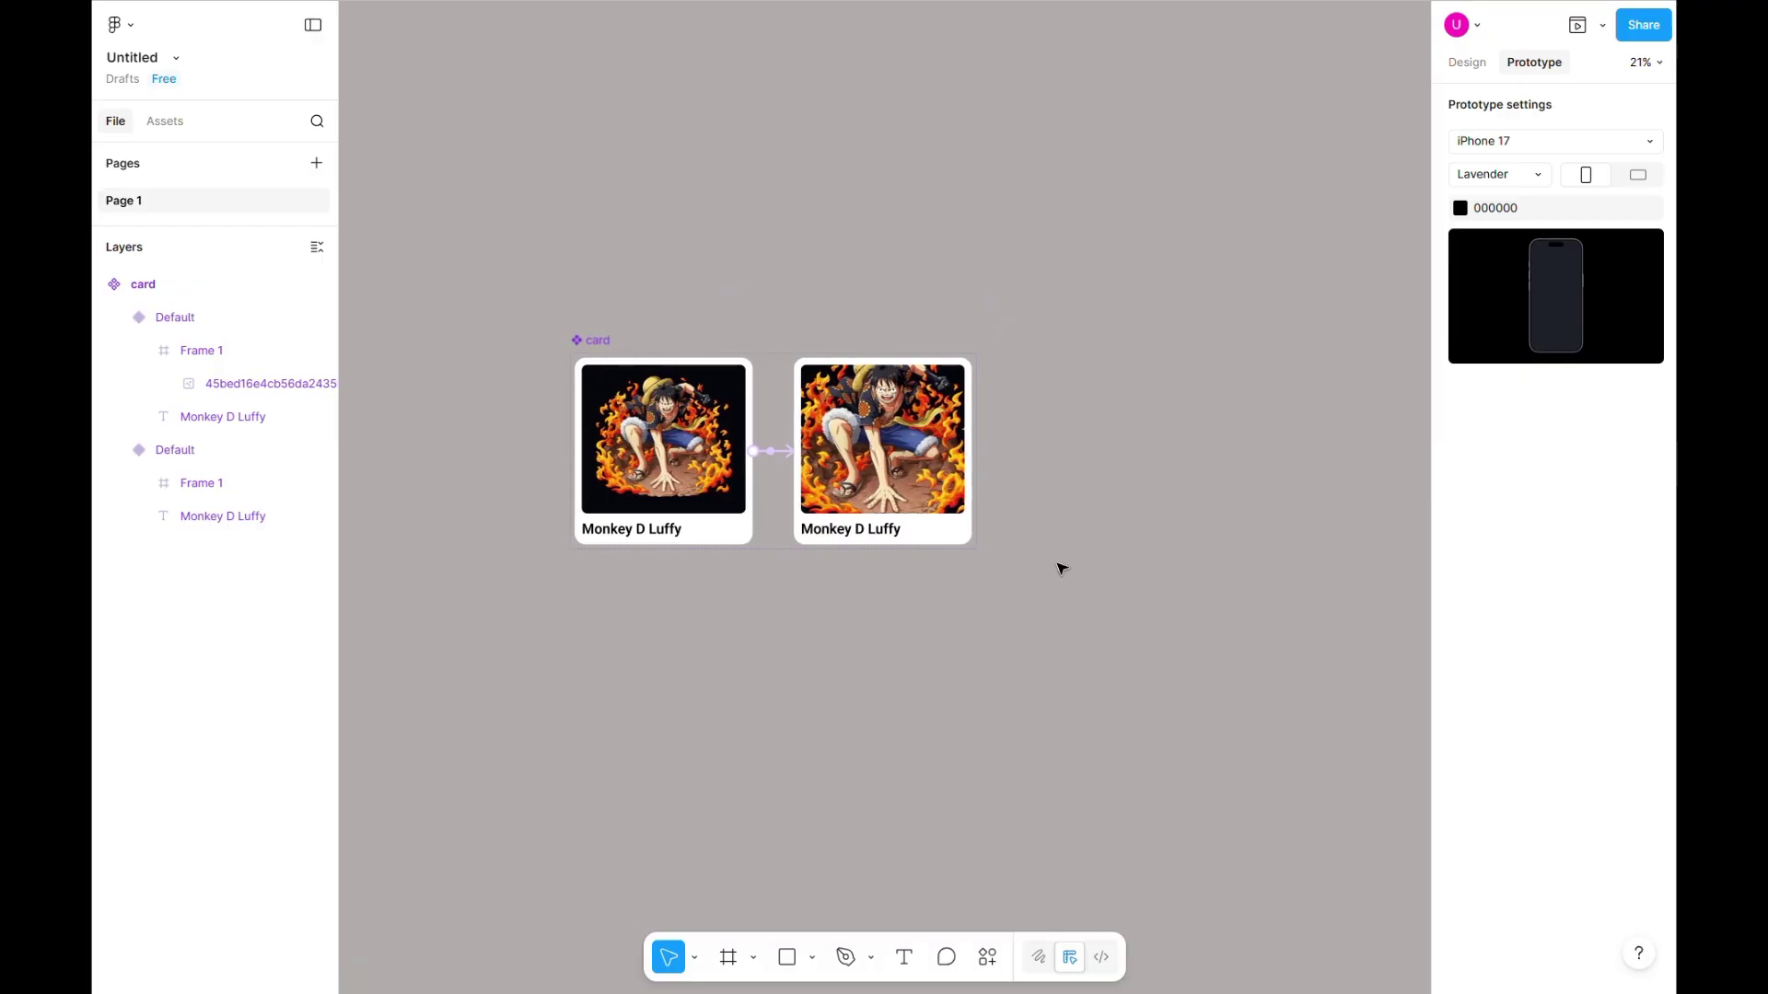
scroll(1061, 568, "down", 2)
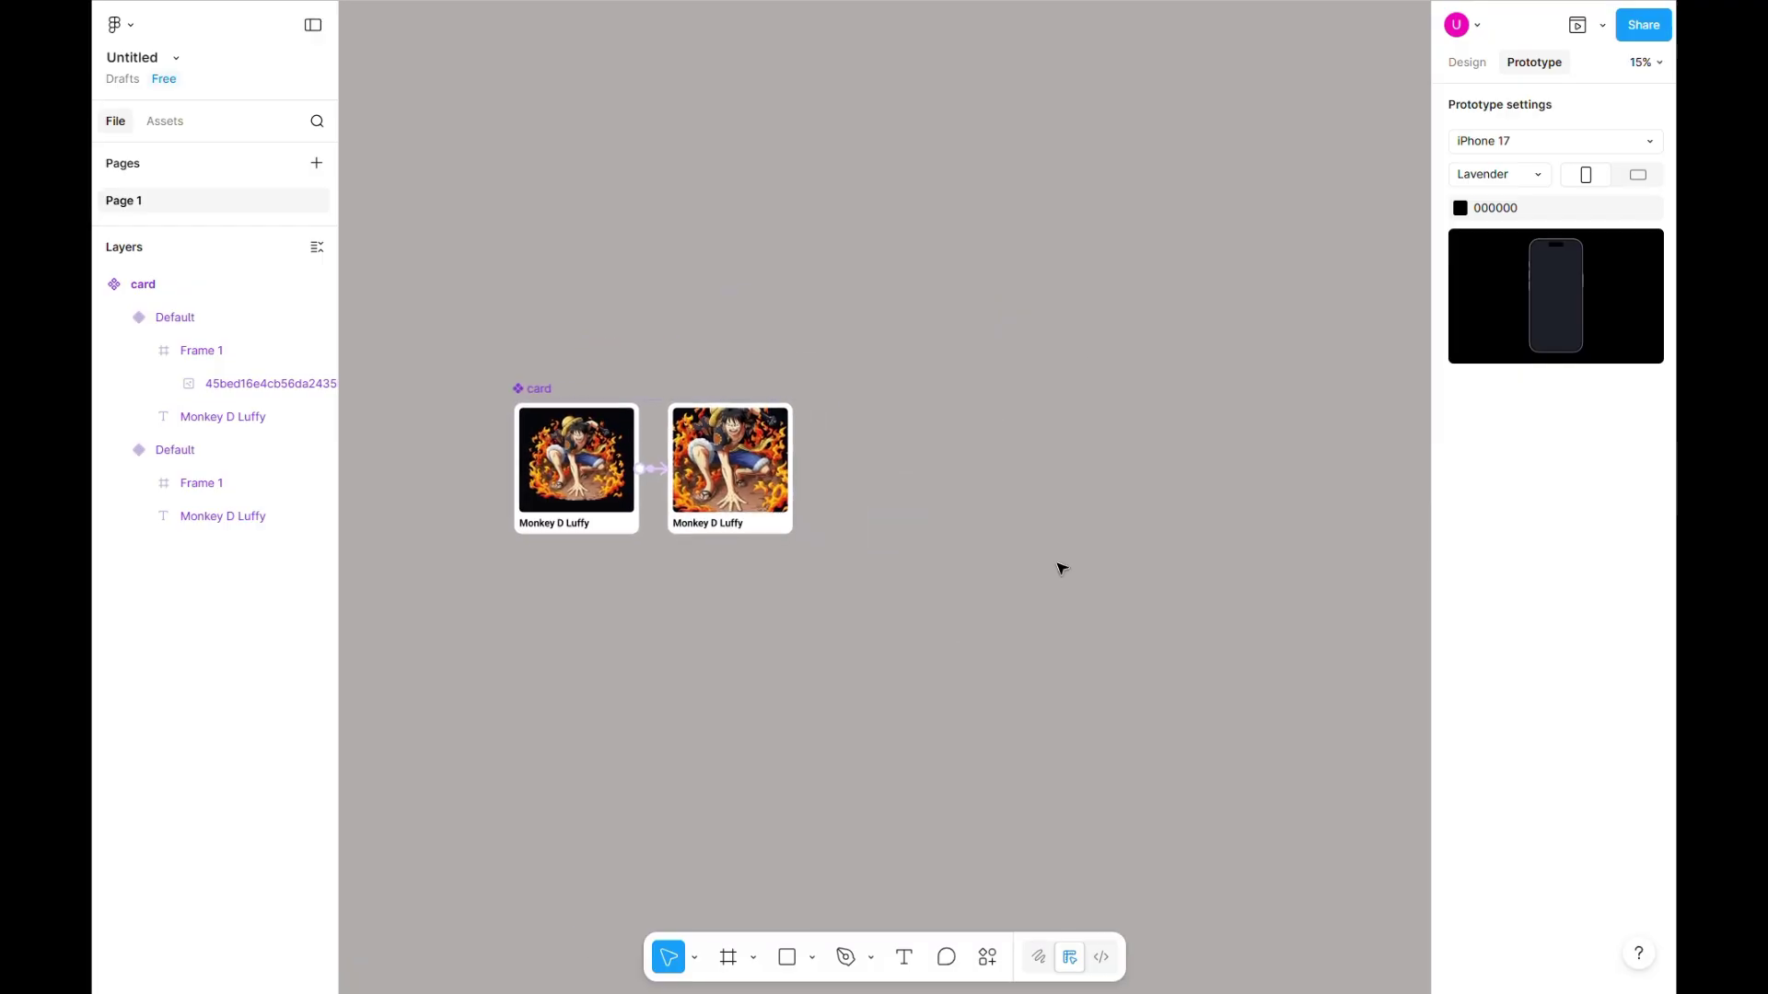
left_click(1469, 63)
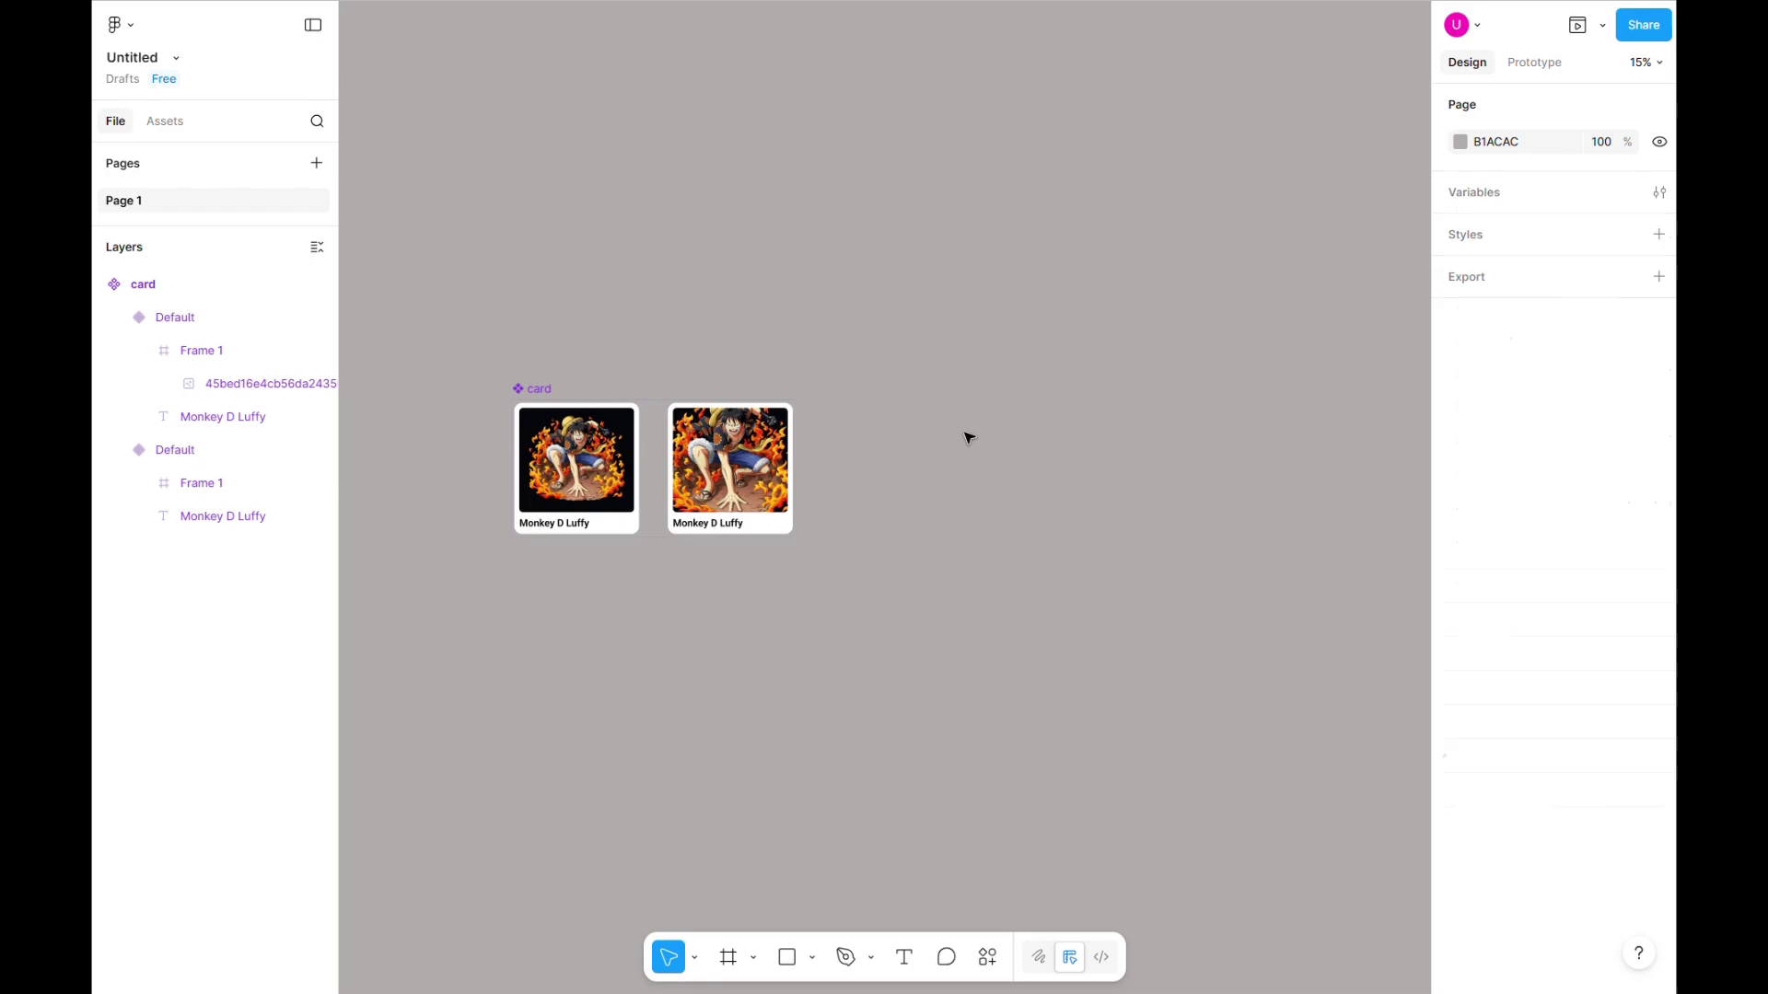
key("f")
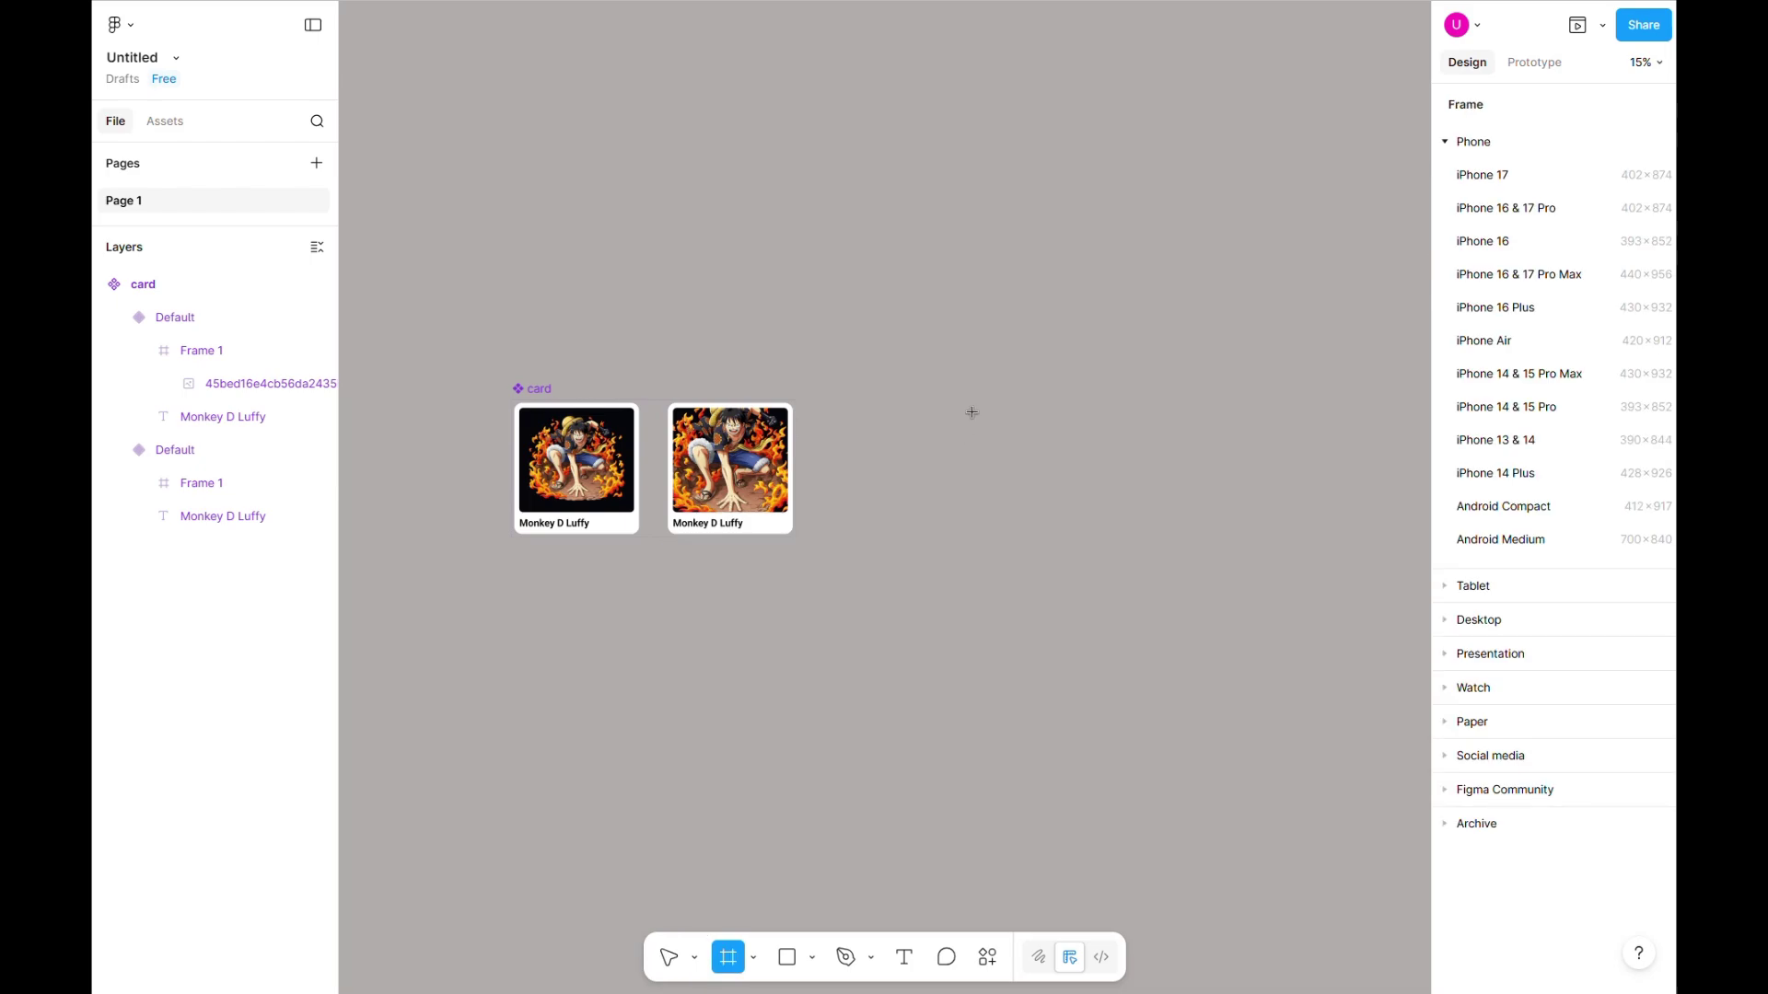
left_click(1443, 624)
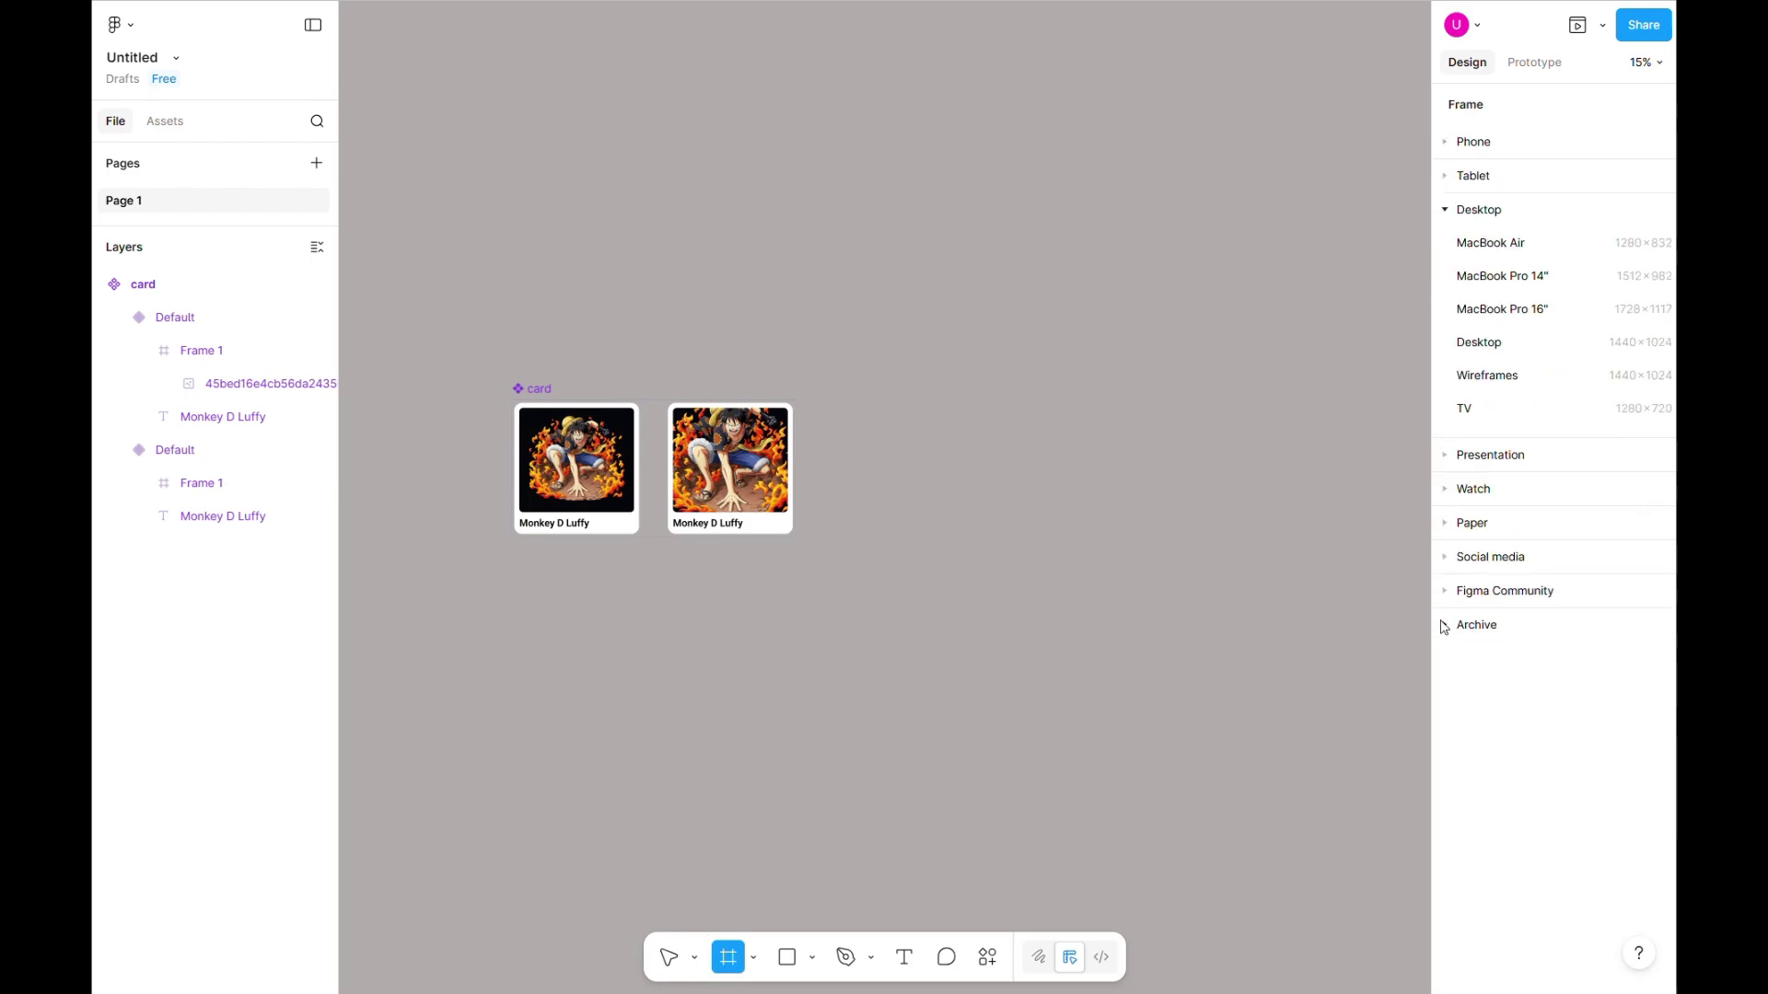
left_click(1479, 342)
left_click_drag(825, 406, 855, 372)
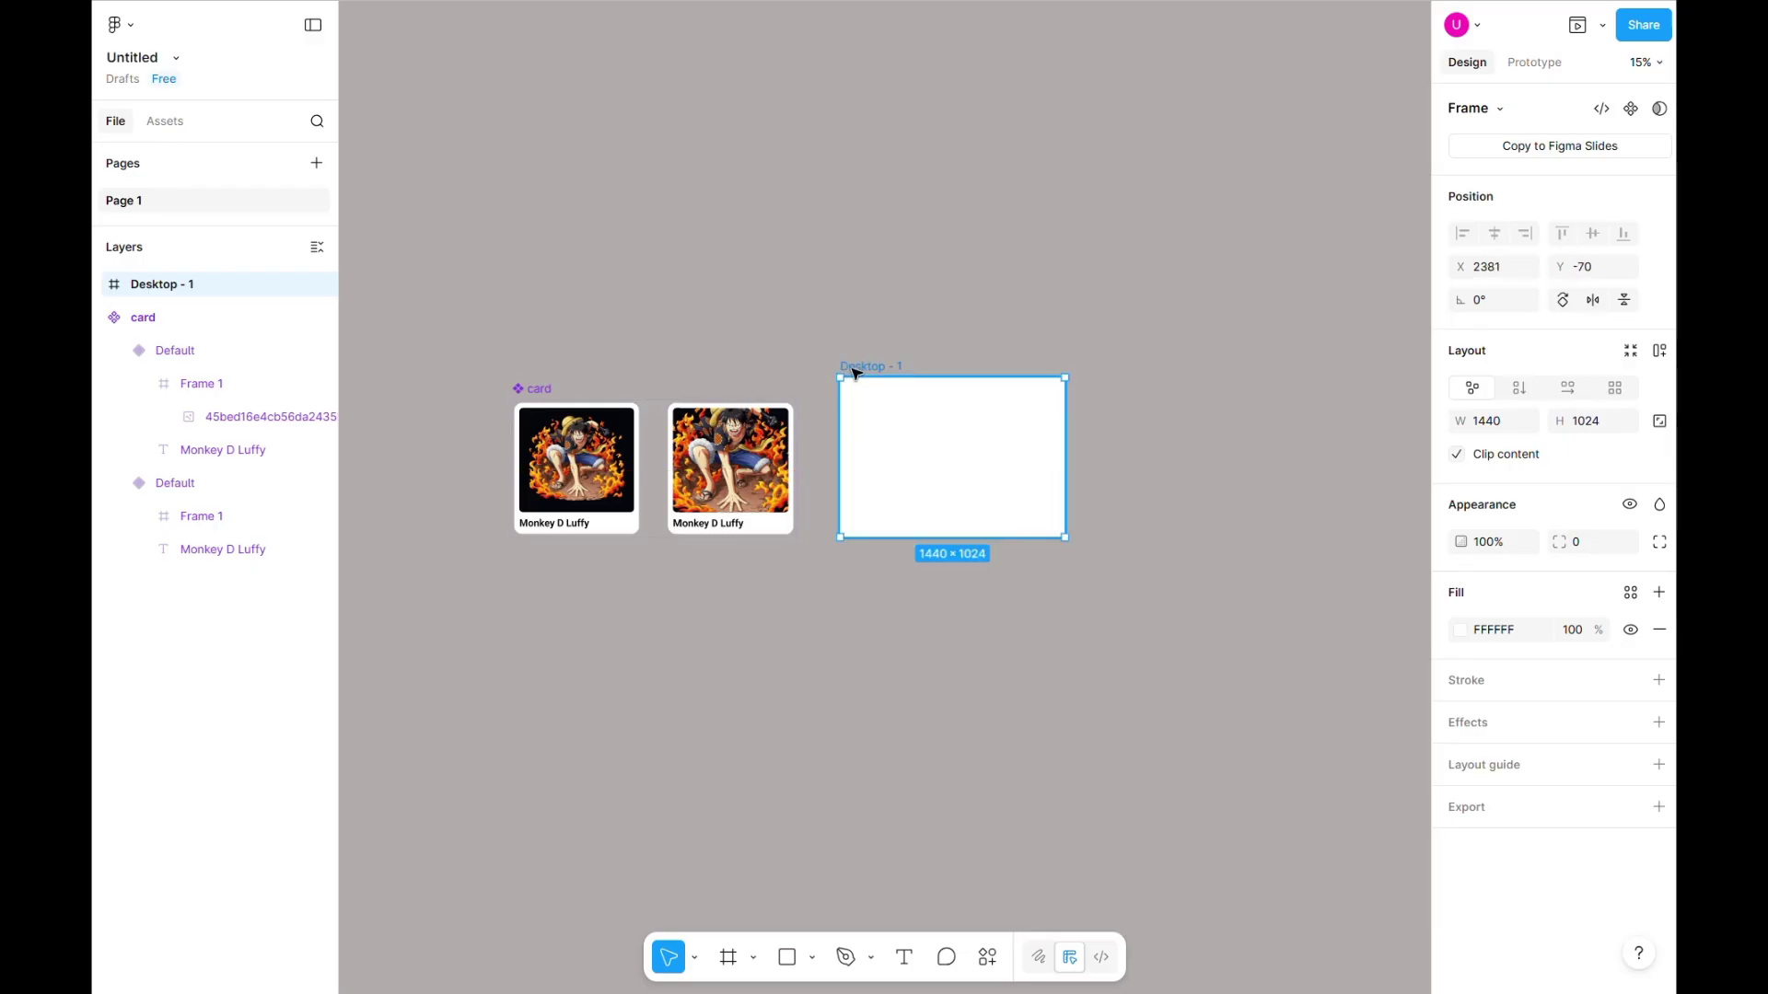
Set the desktop frame's fill to black (000000)
left_click(1519, 643)
type("0")
key("Return")
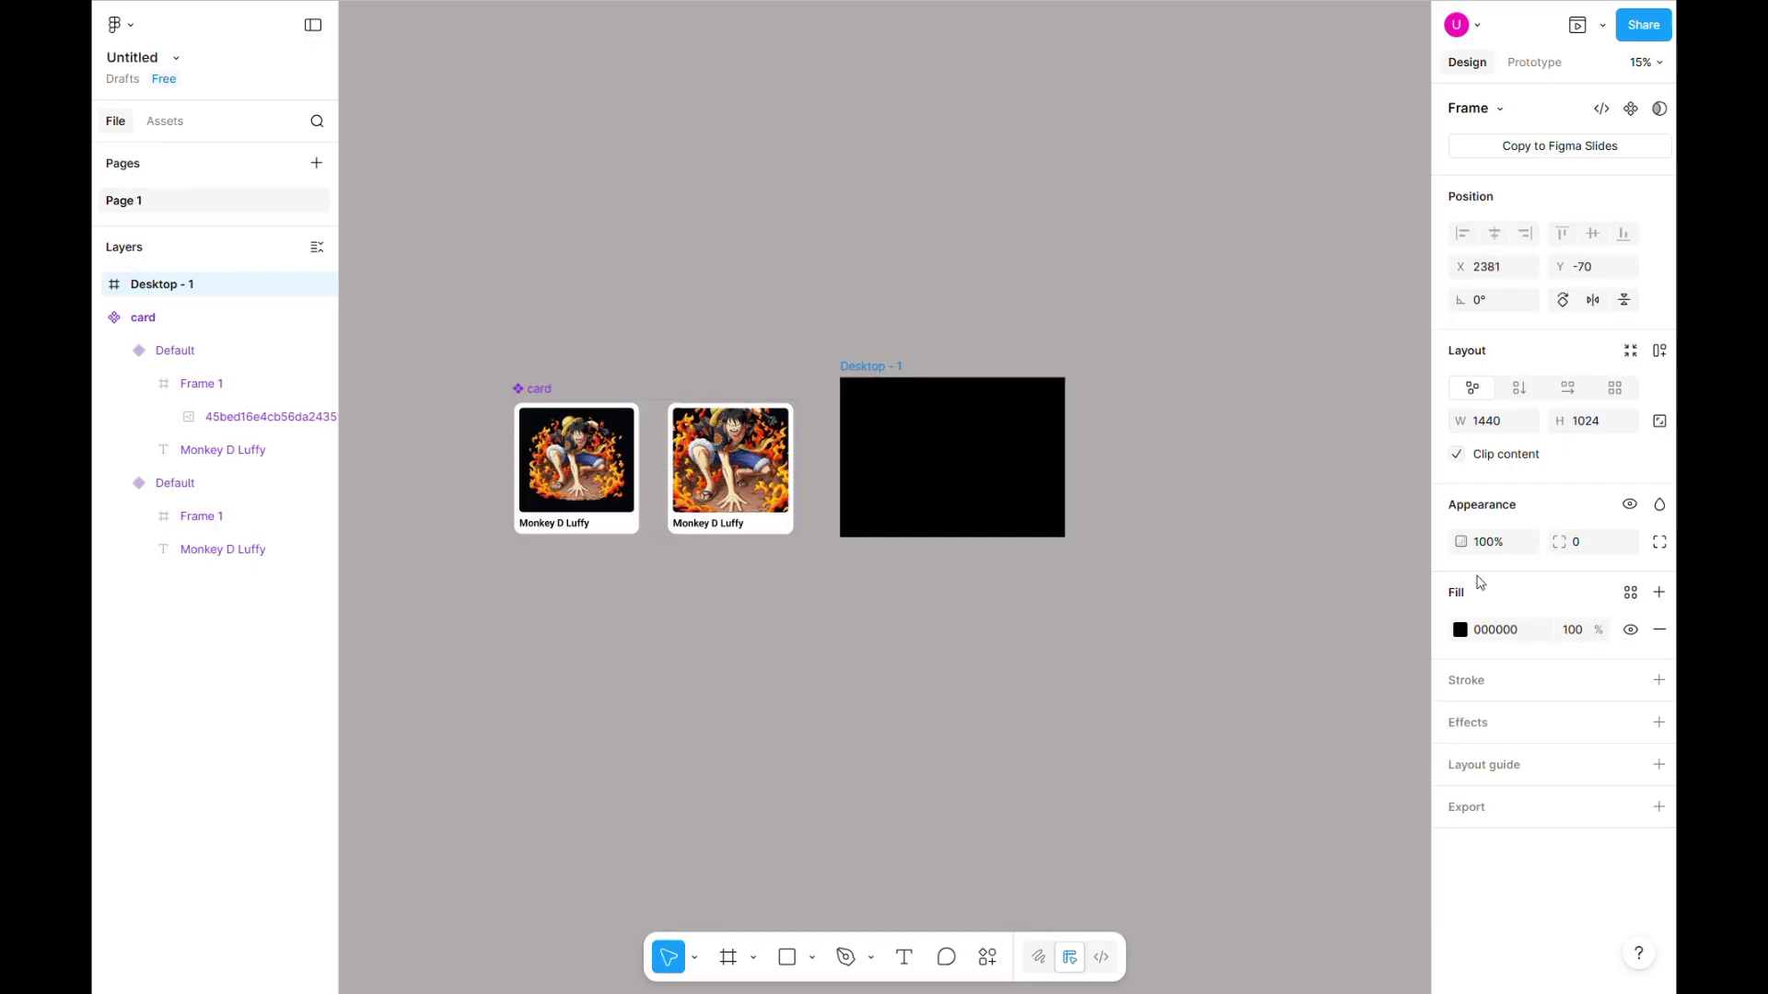
left_click(653, 299)
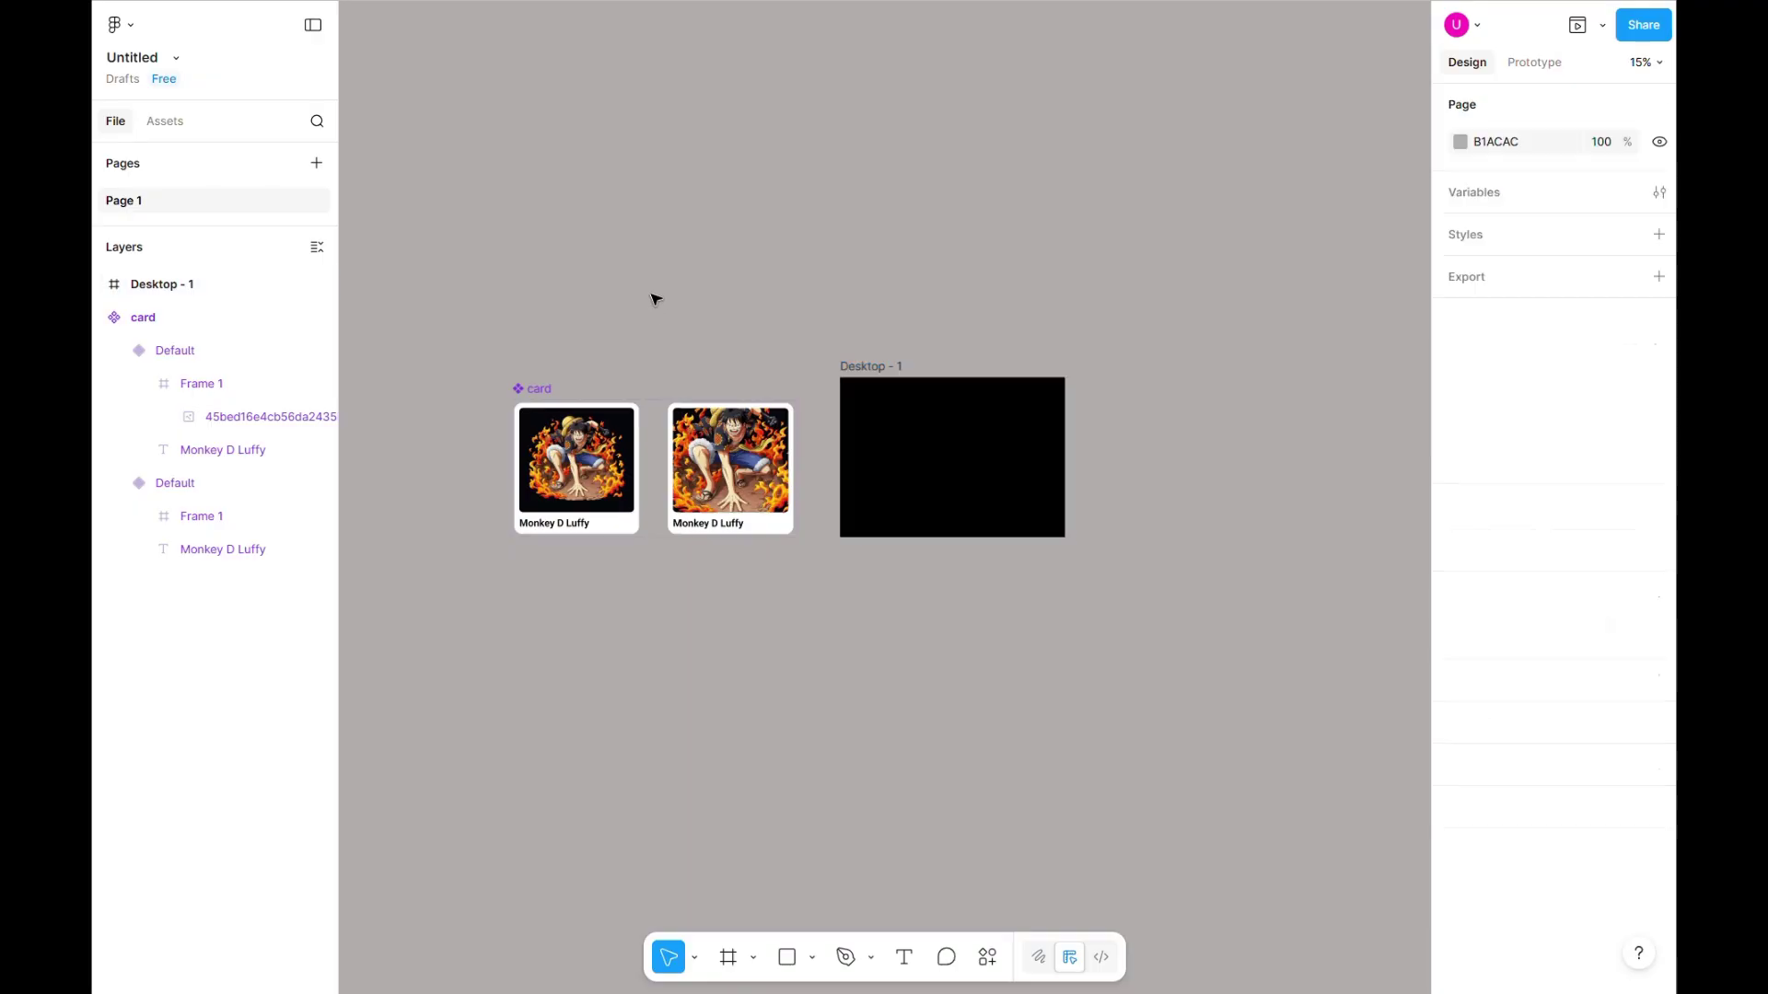
Insert an instance of the card component into the black desktop frame and center it horizontally and vertically
left_click(165, 120)
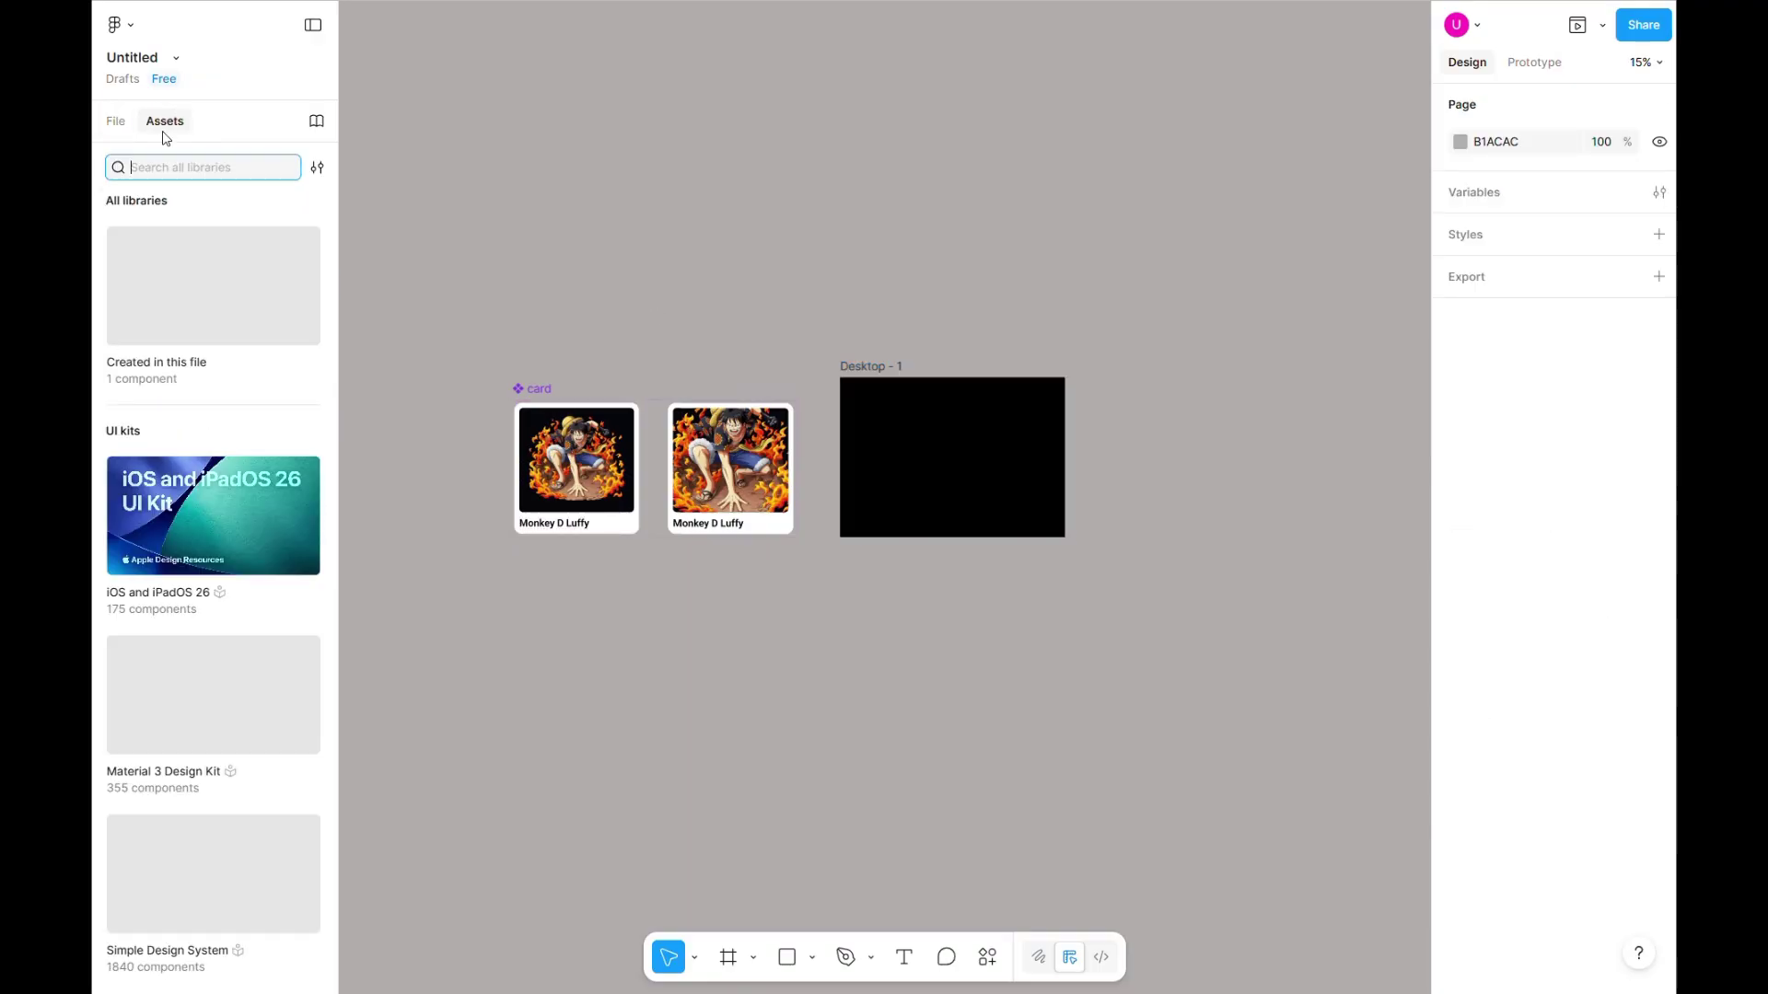
left_click(209, 301)
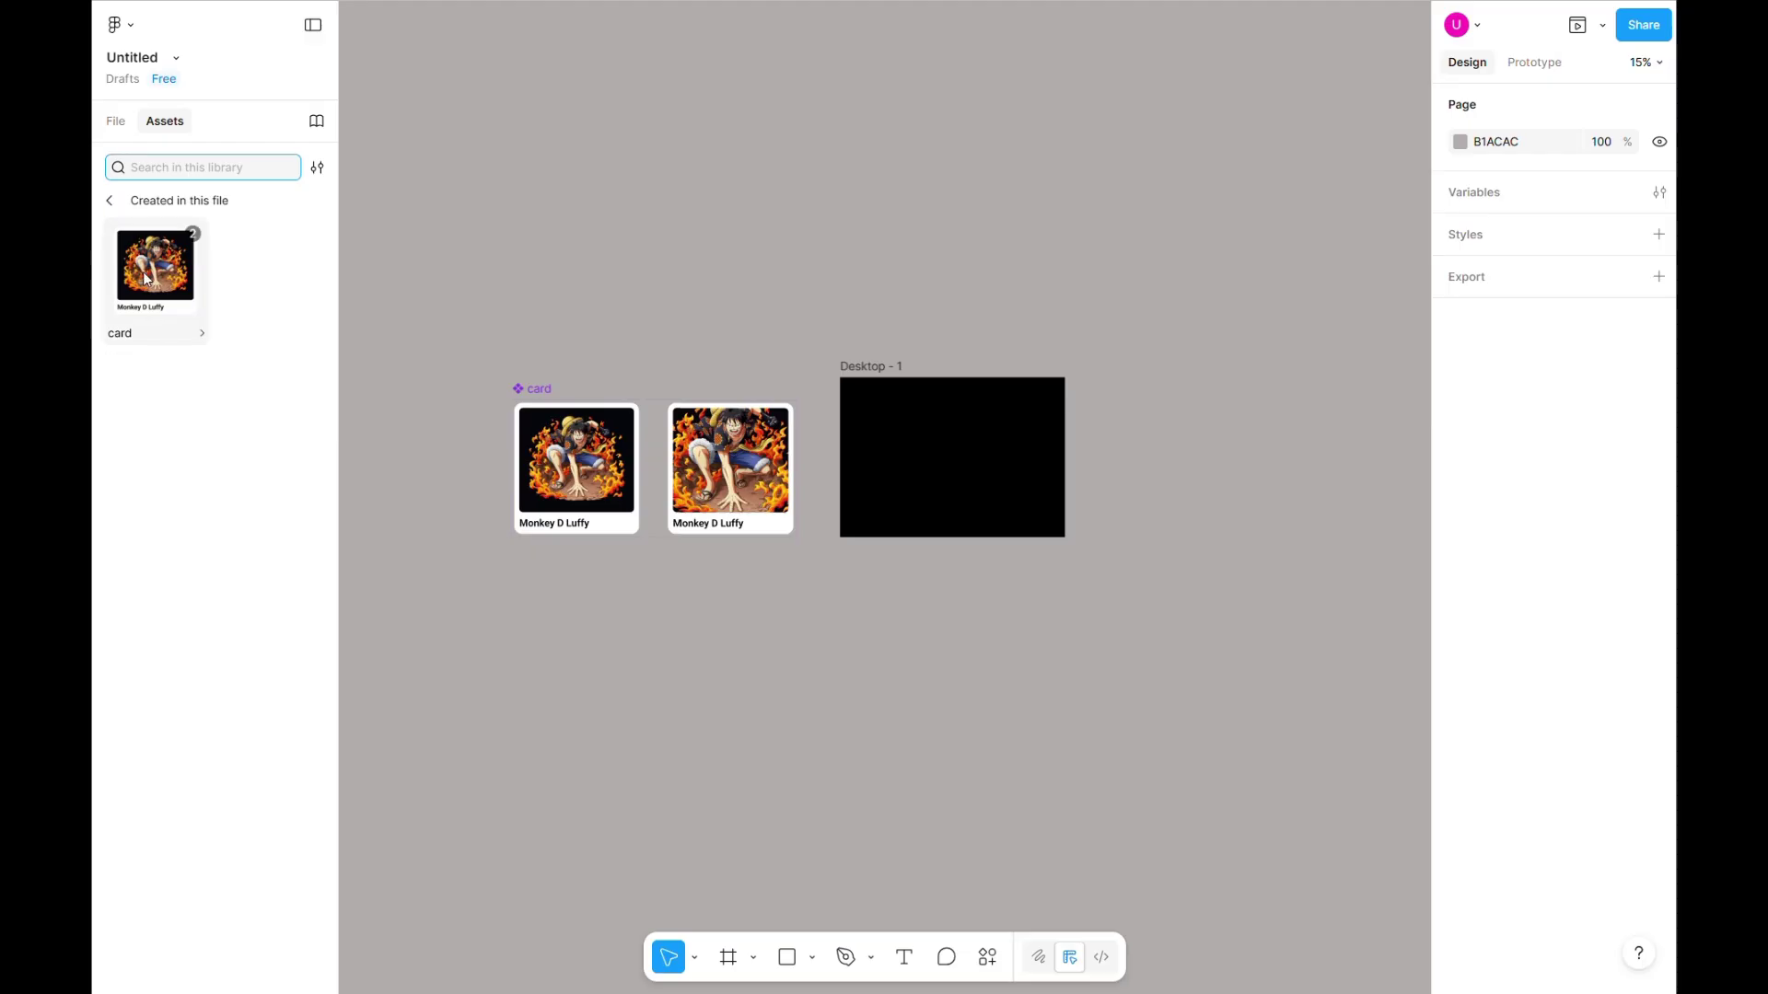
left_click_drag(144, 275, 945, 465)
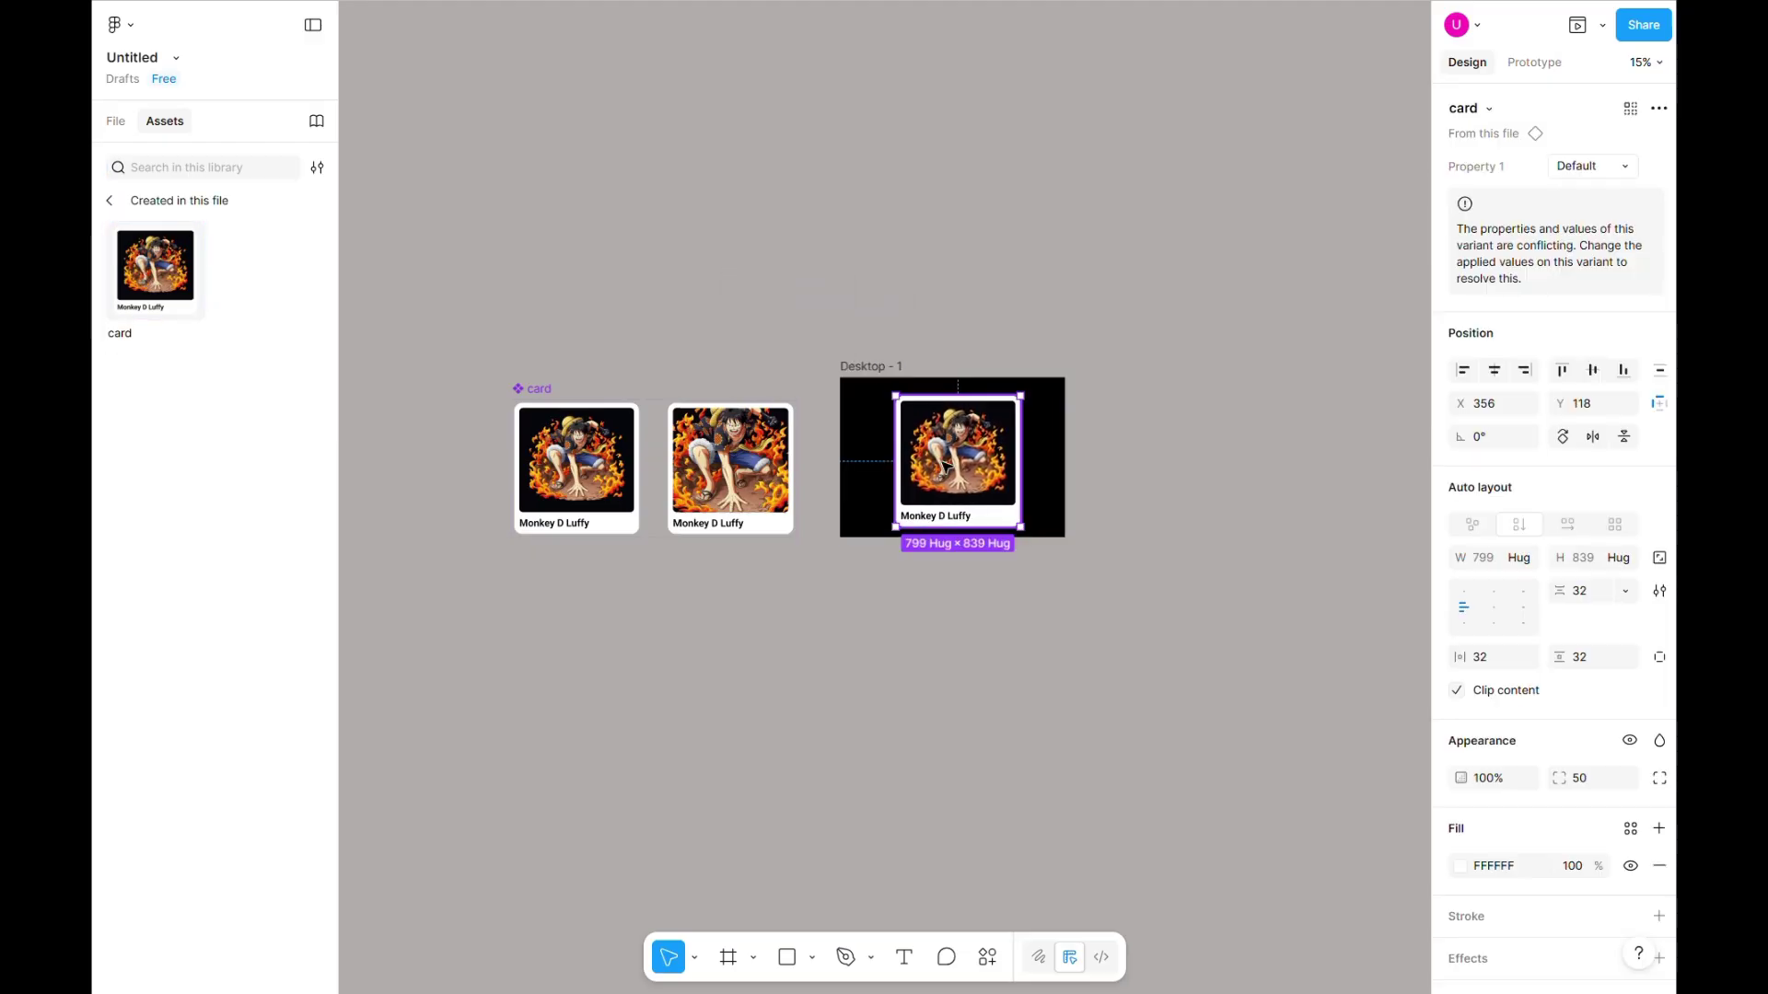
scroll(1133, 478, "up", 2)
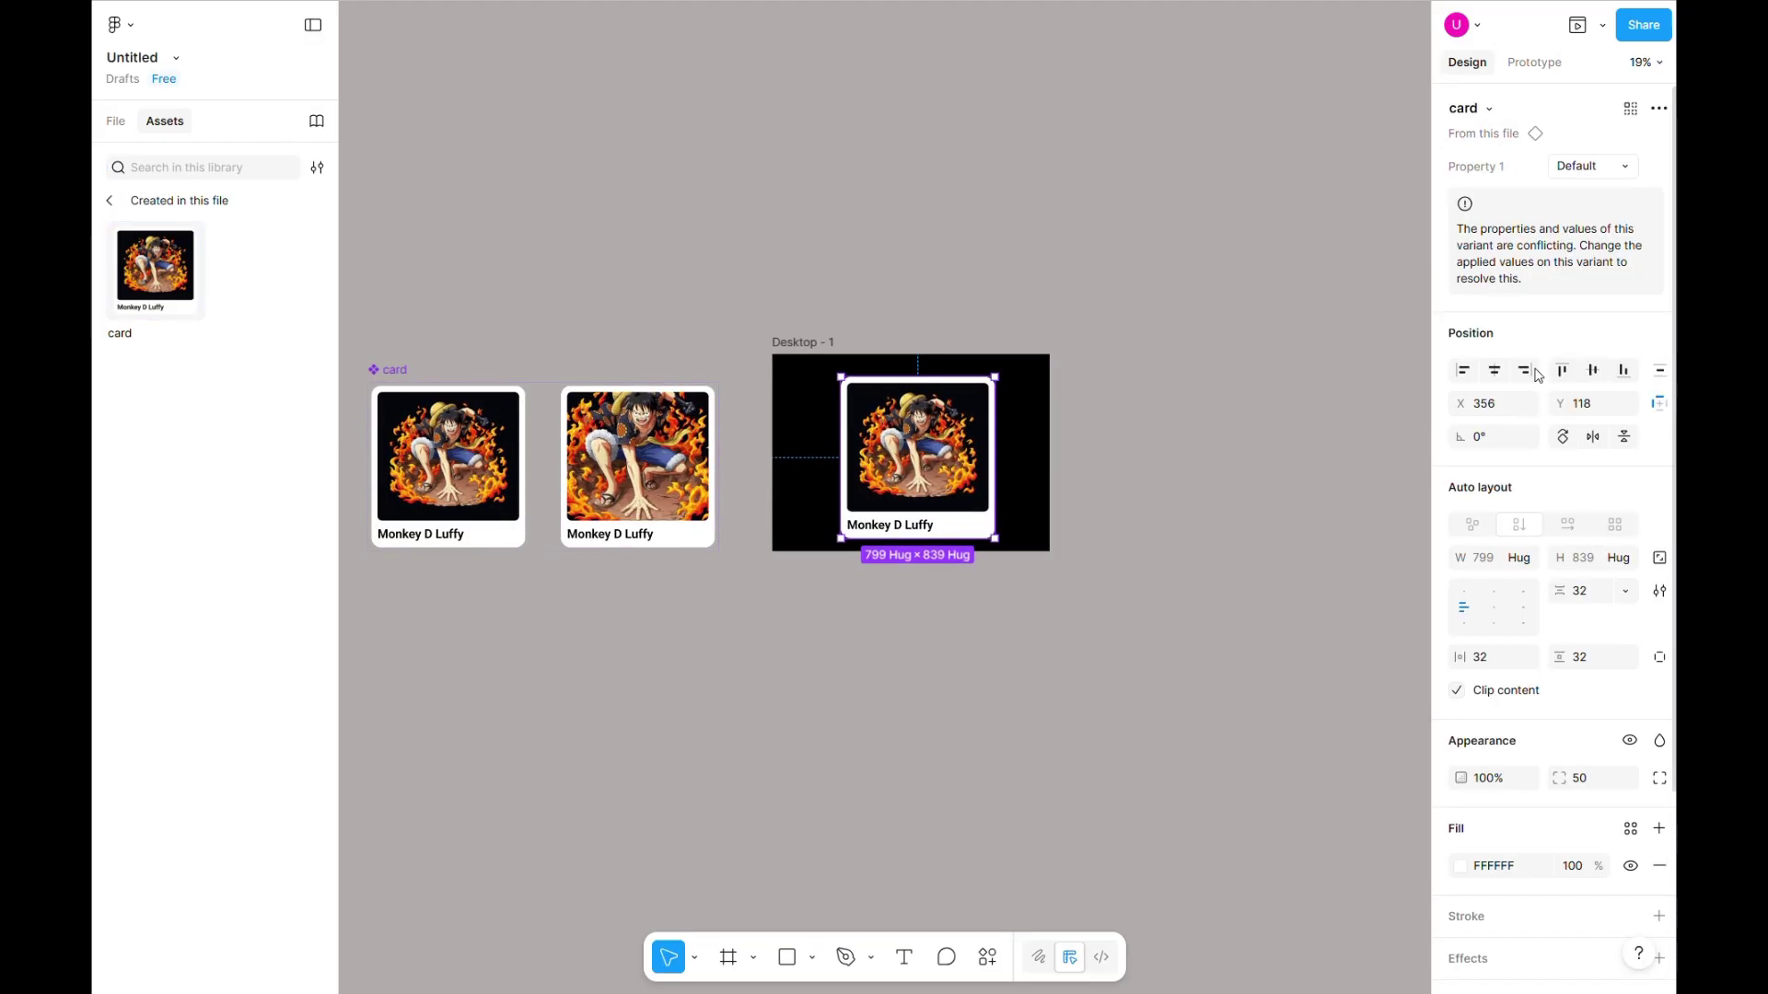
left_click(1495, 370)
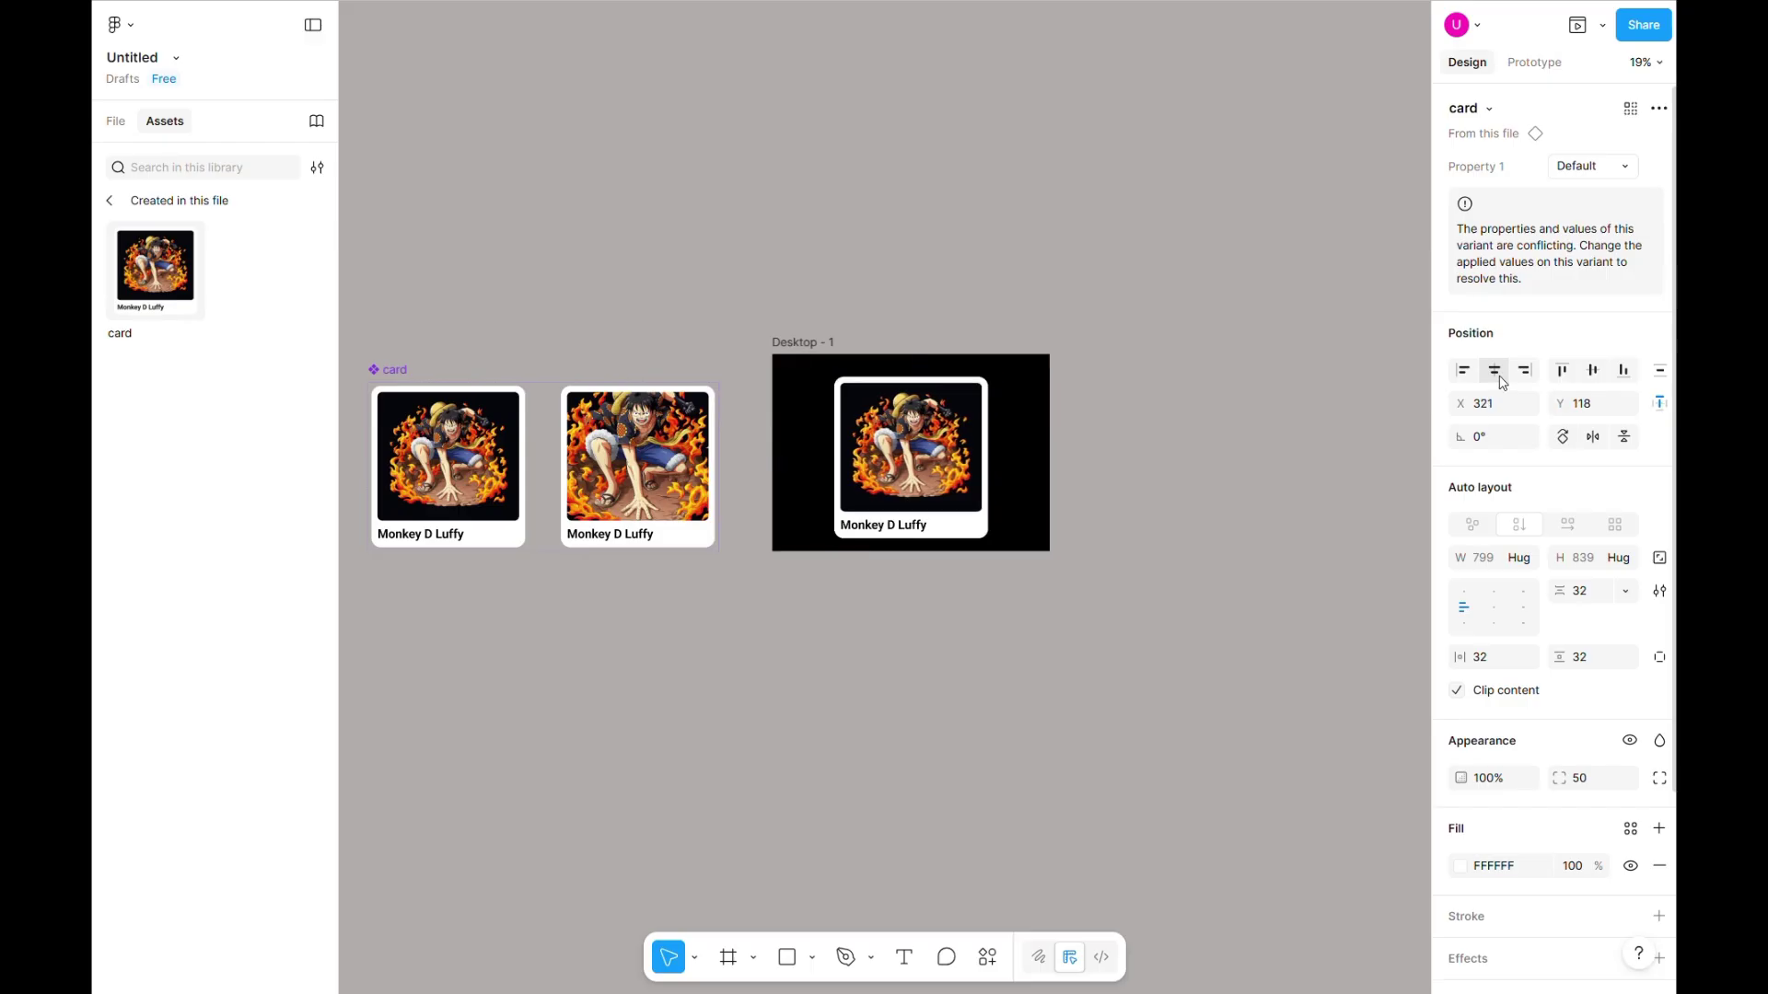
left_click(1594, 372)
left_click(1192, 422)
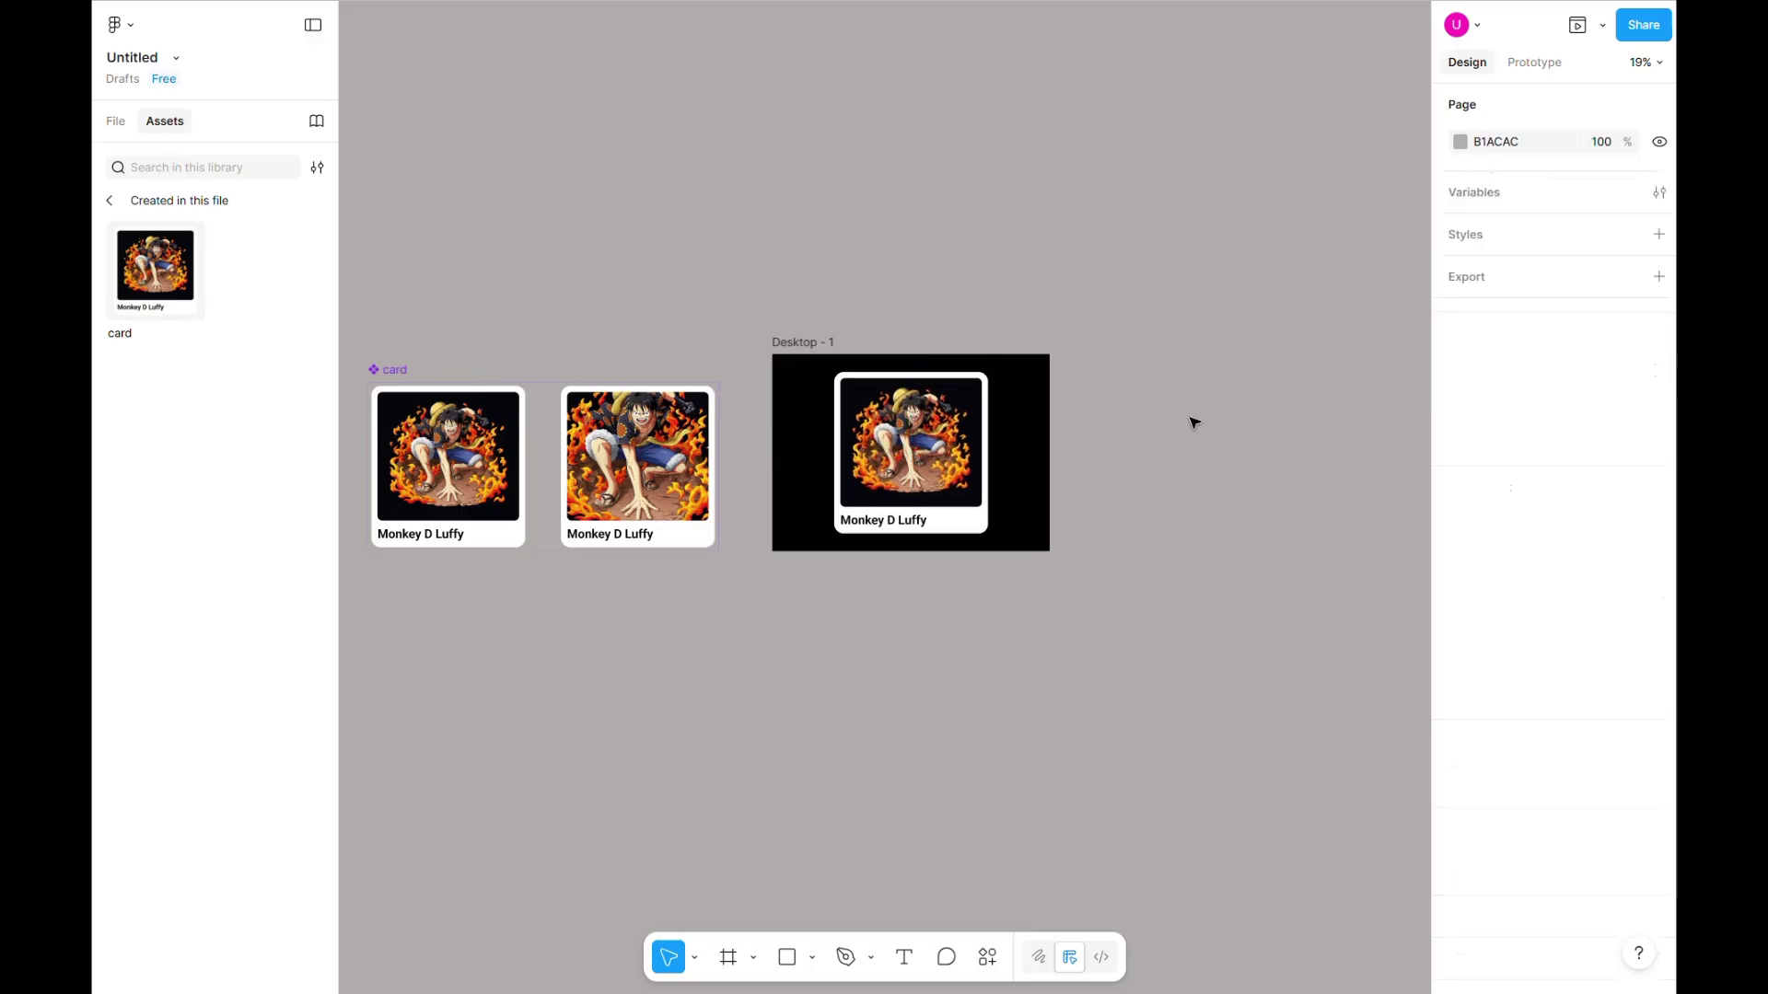
Present the desktop frame as a prototype and set its scaling to Fit width and height
left_click(805, 341)
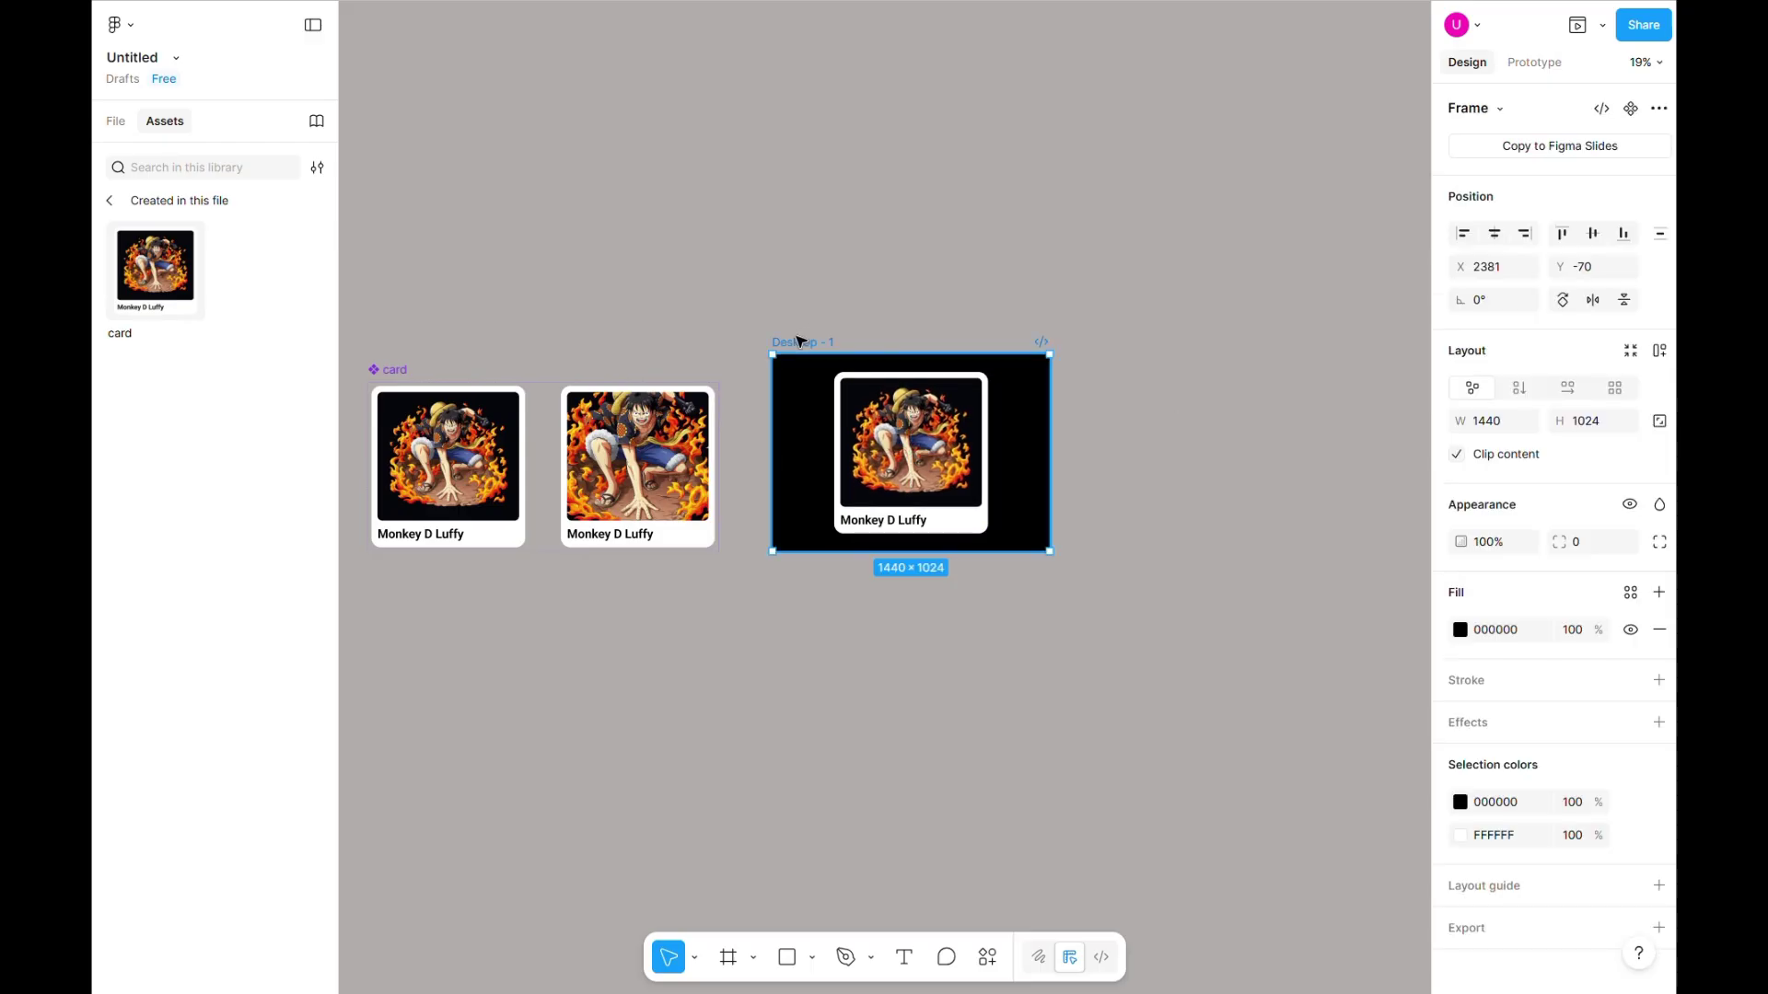
left_click(1602, 26)
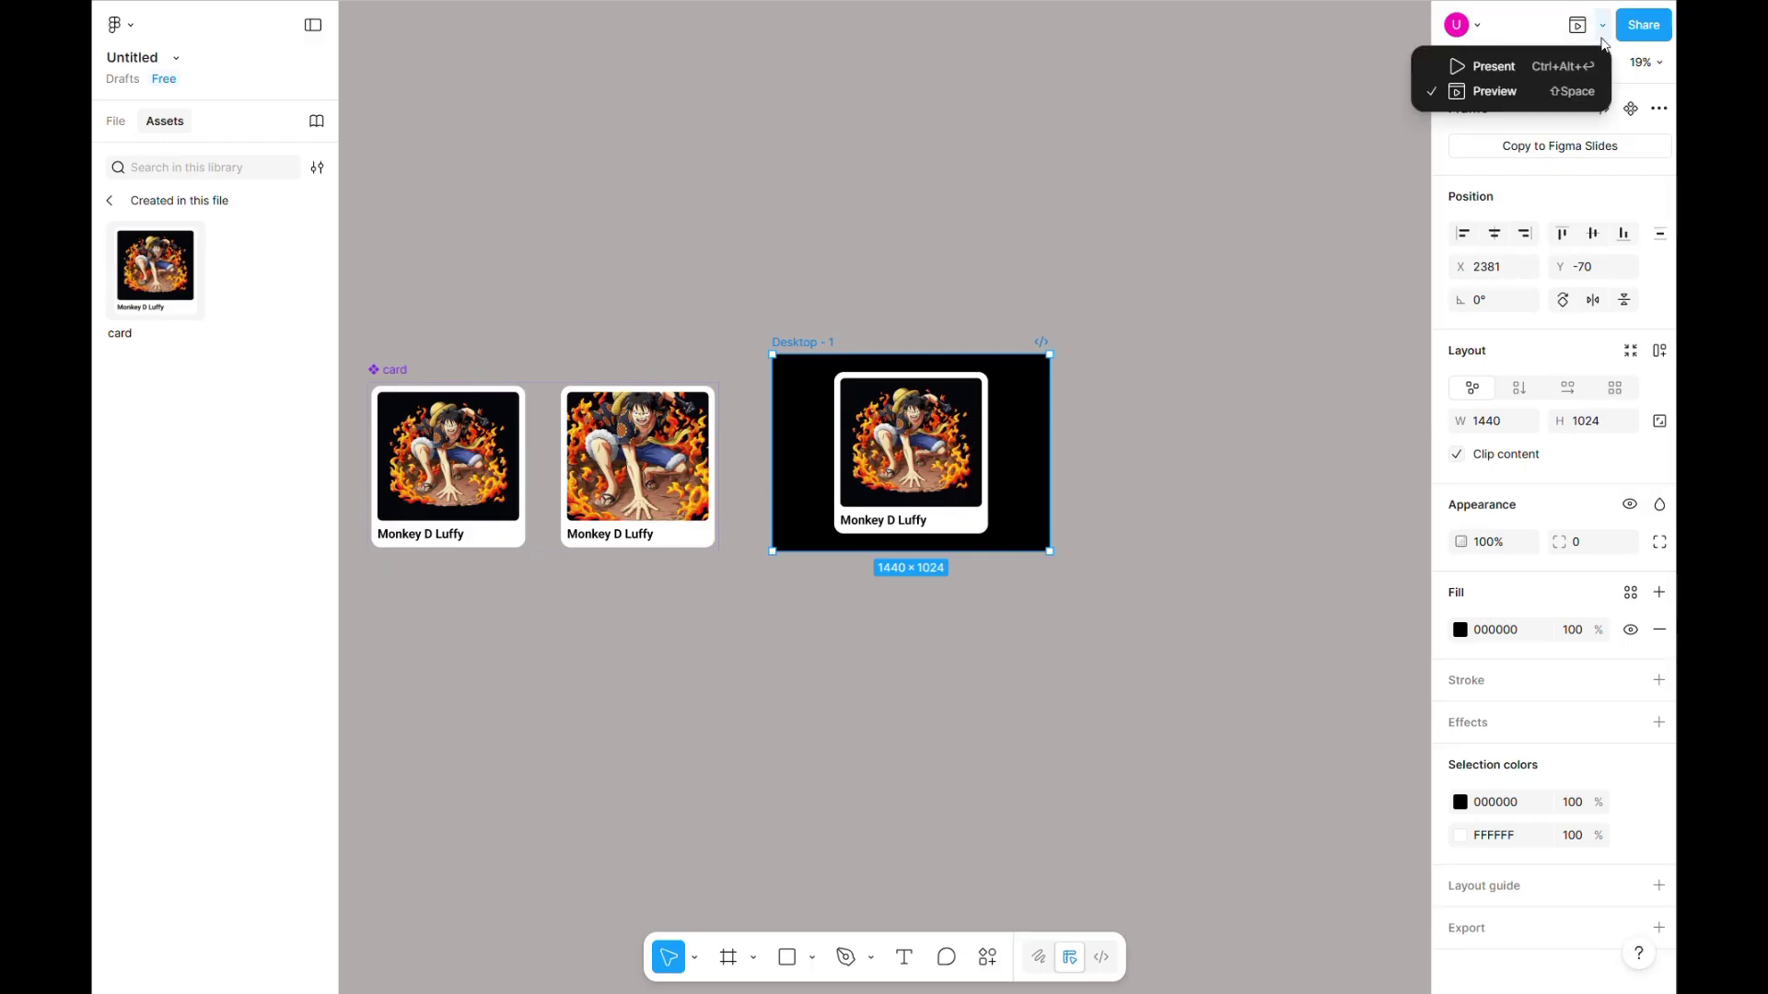
left_click(1530, 68)
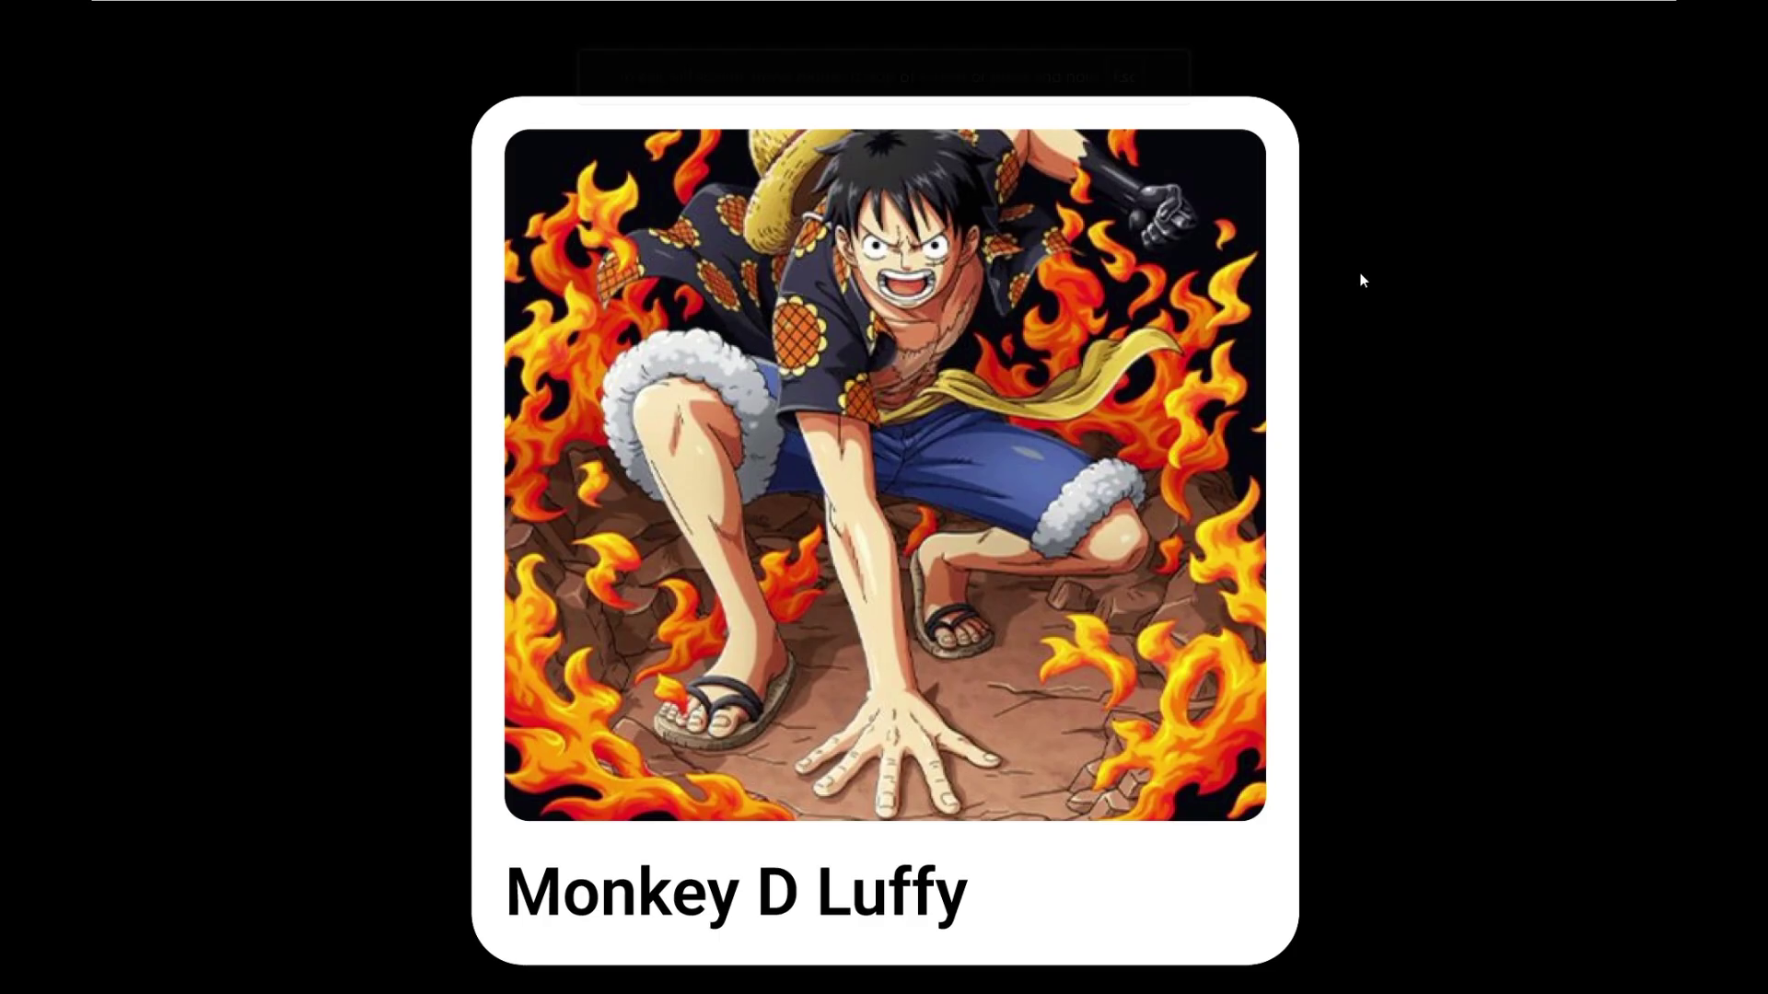
mouse_move(1493, 9)
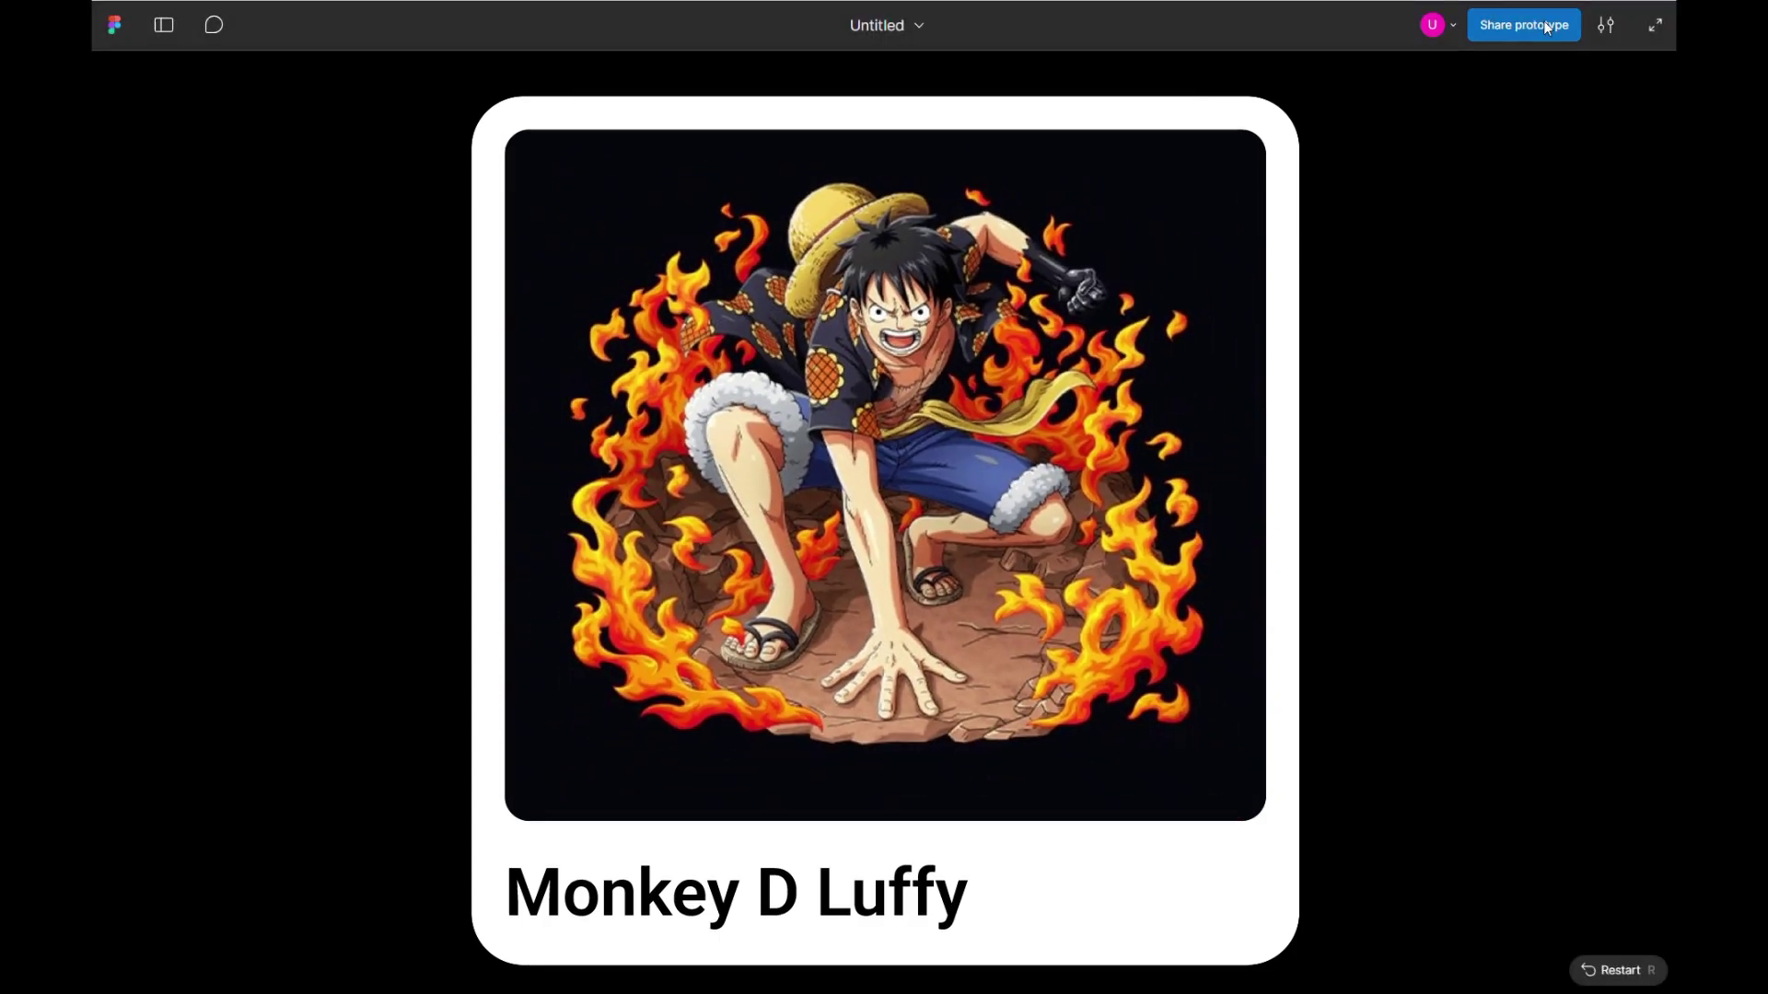
left_click(1601, 33)
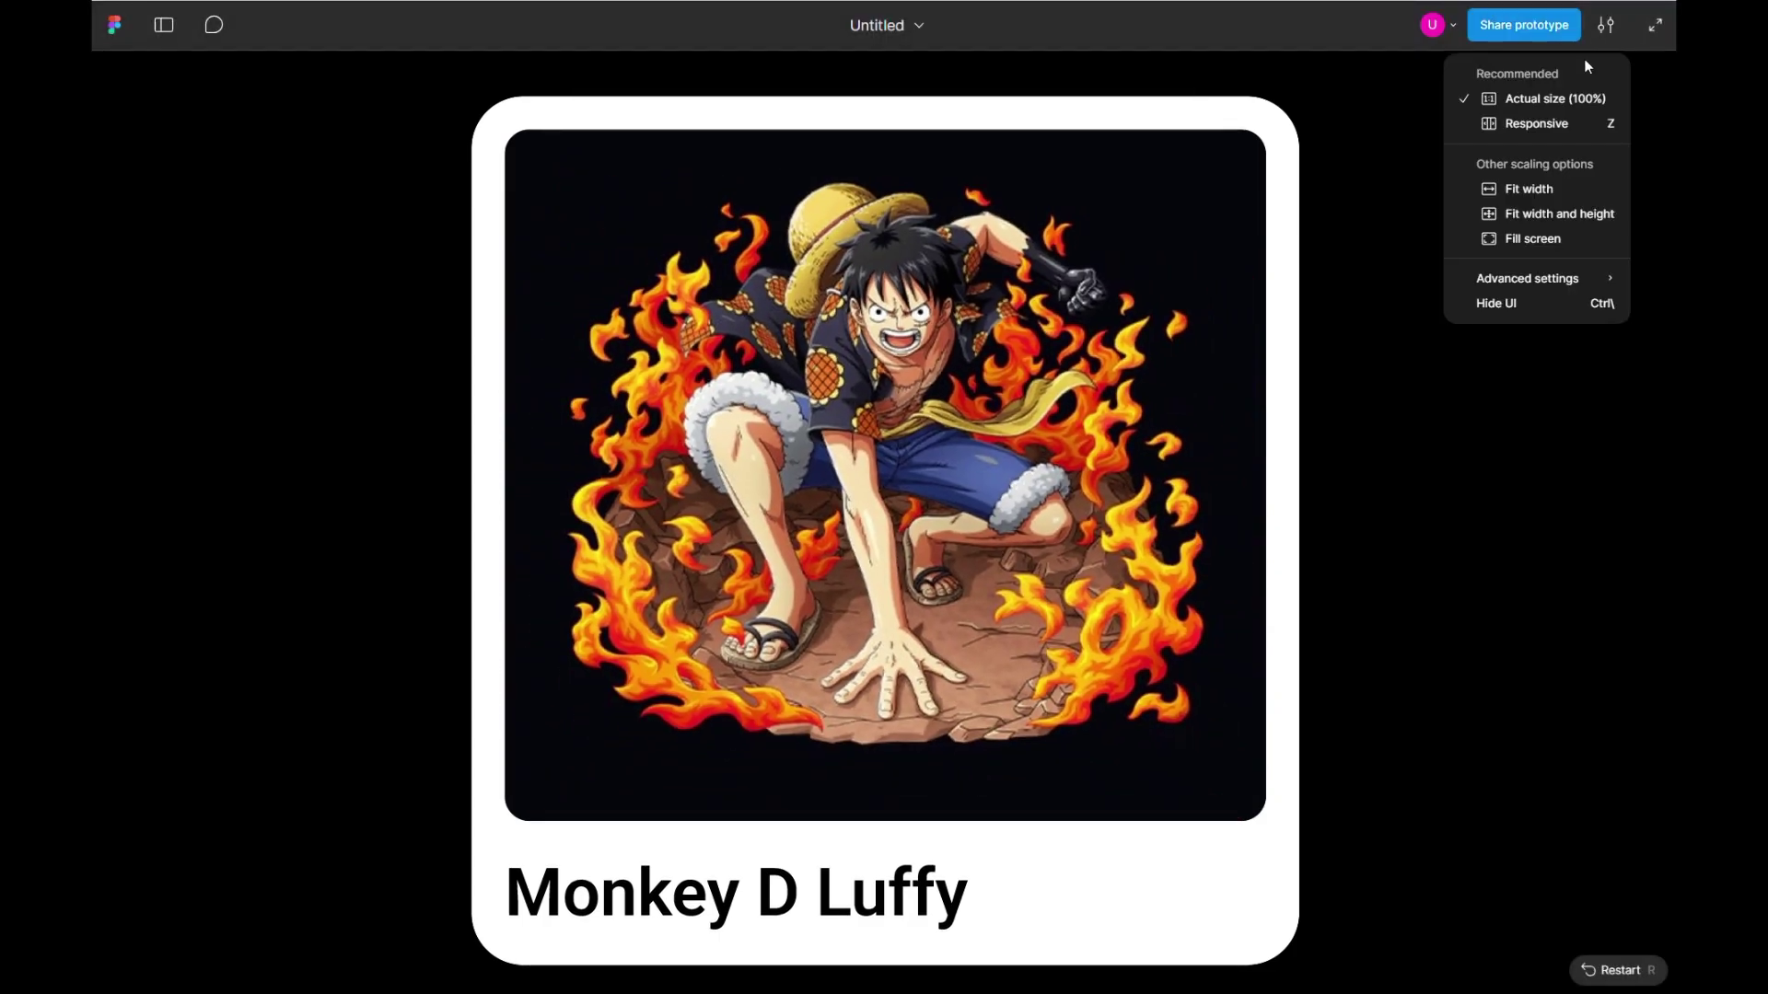
left_click(1507, 218)
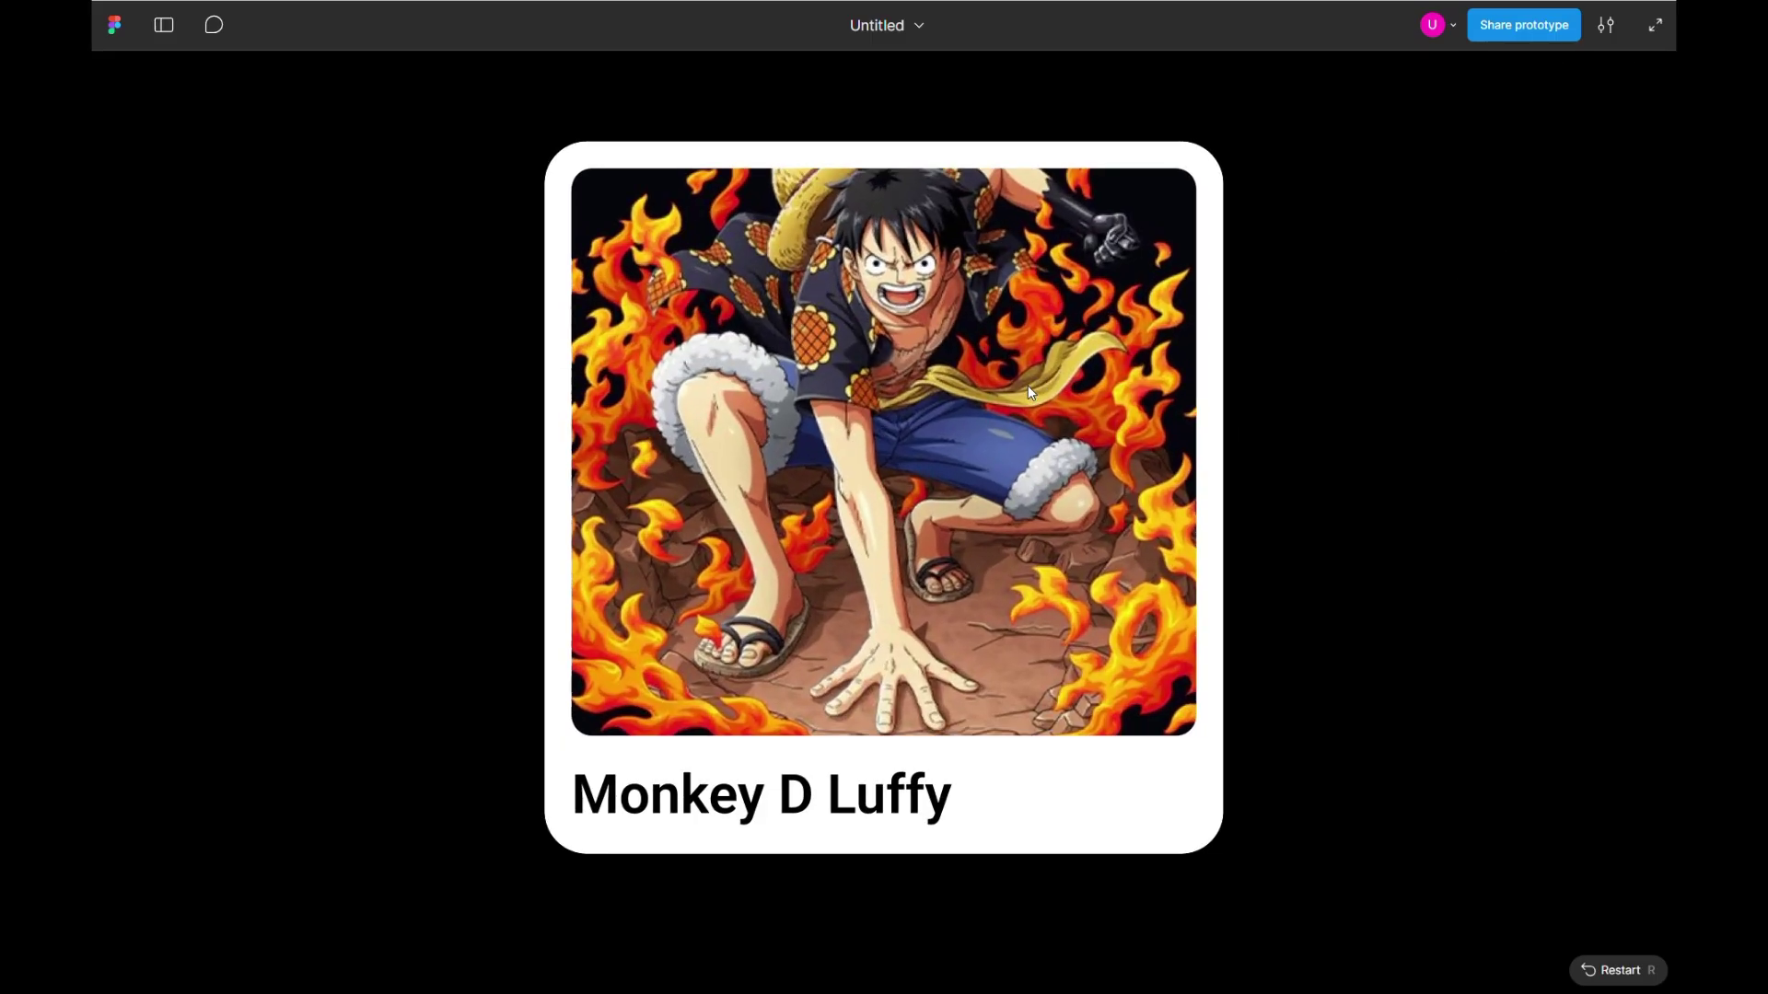